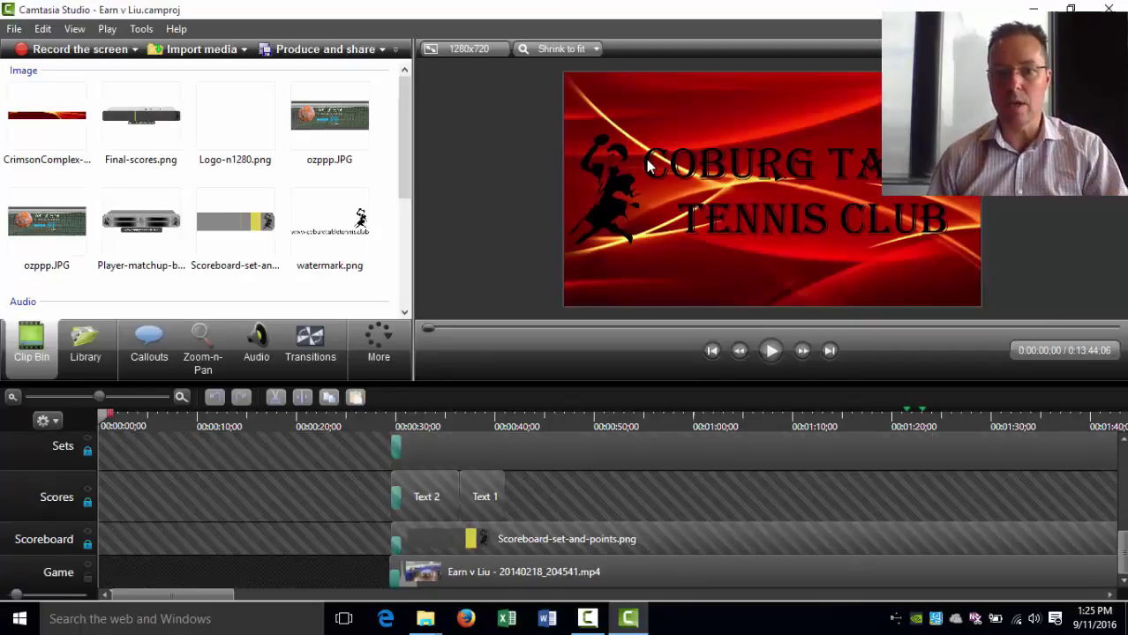
Step: At the player matchup graphic, unlock the Intro & Outro, Track 8 and Watermark tracks
{"action": "left_click", "coordinate": [358, 416]}
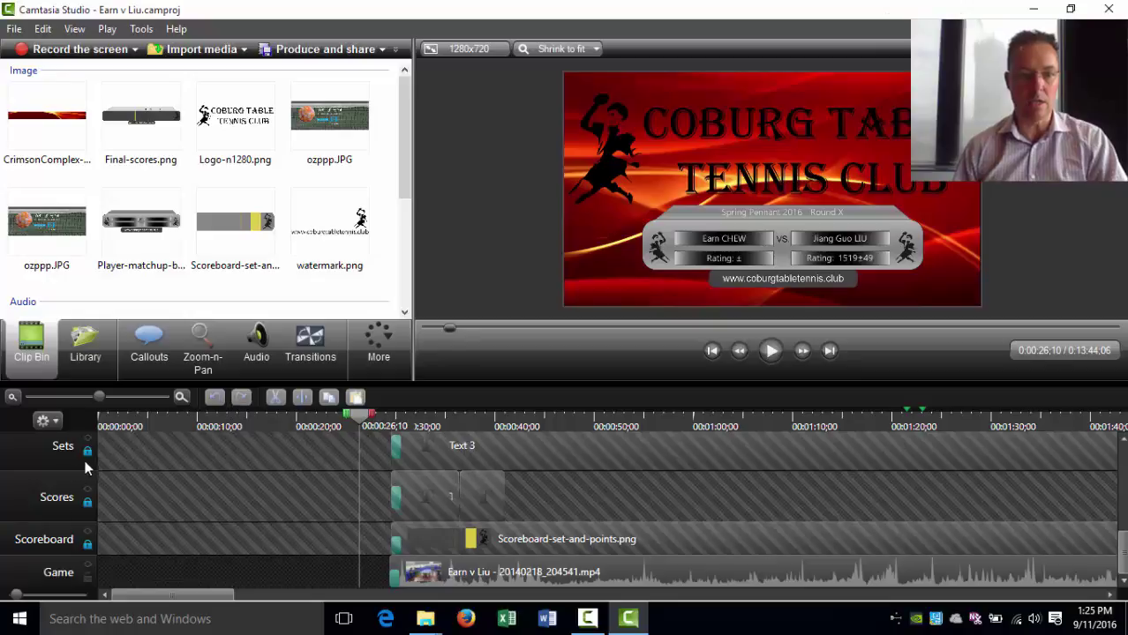
{"action": "scroll", "coordinate": [82, 537], "scroll_direction": "up", "scroll_amount": 3}
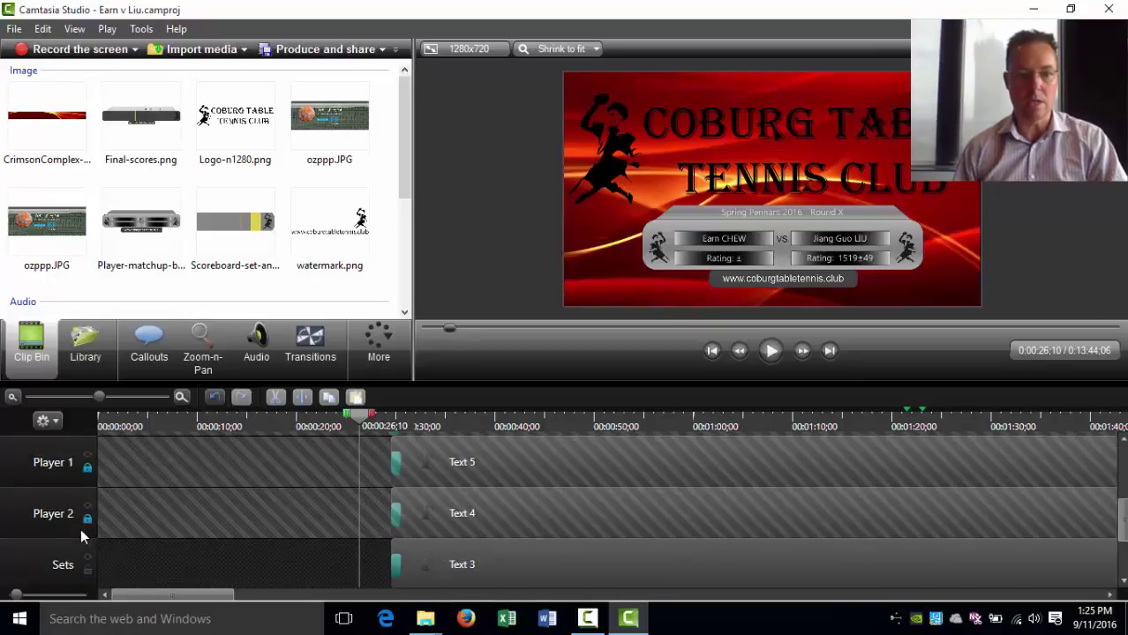
{"action": "scroll", "coordinate": [87, 471], "scroll_direction": "up", "scroll_amount": 3}
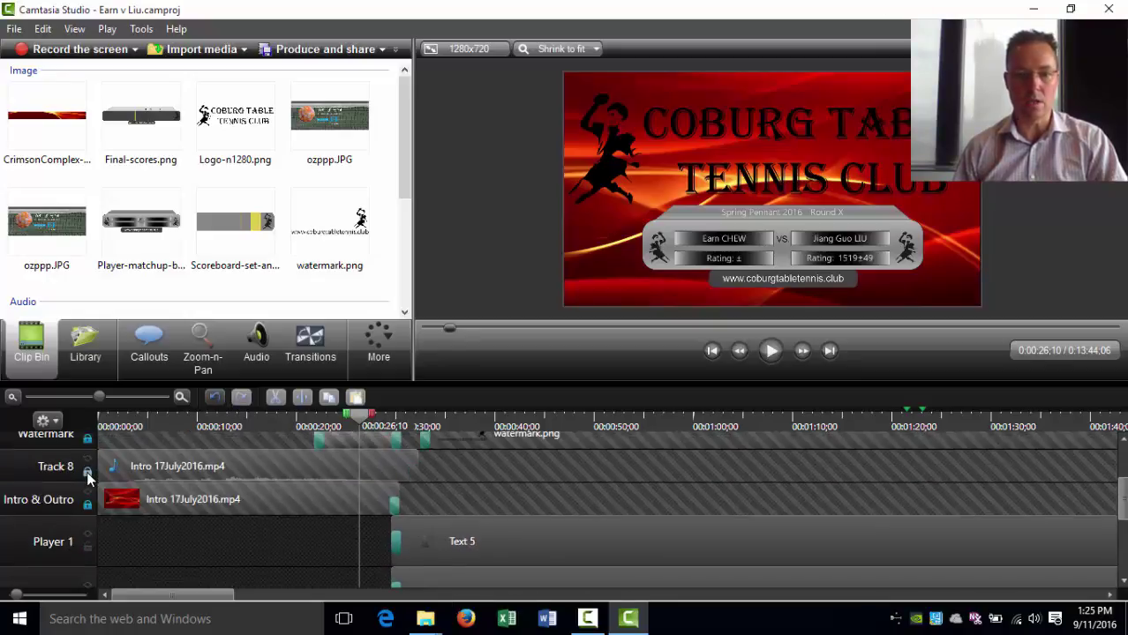
{"action": "left_click", "coordinate": [87, 504]}
{"action": "left_click", "coordinate": [88, 472]}
{"action": "left_click", "coordinate": [86, 440]}
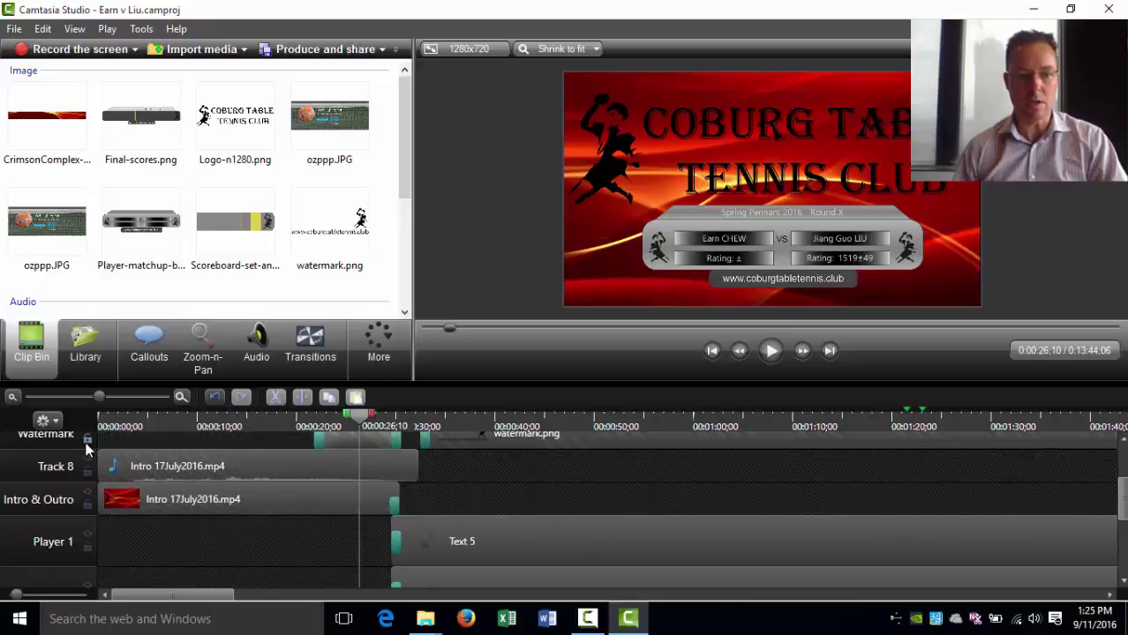
{"action": "scroll", "coordinate": [86, 448], "scroll_direction": "up", "scroll_amount": 3}
Step: Change the header callout to read 'Spring Pennant 2016 · Round Robin 1 · Final Series'
{"action": "left_click", "coordinate": [730, 245]}
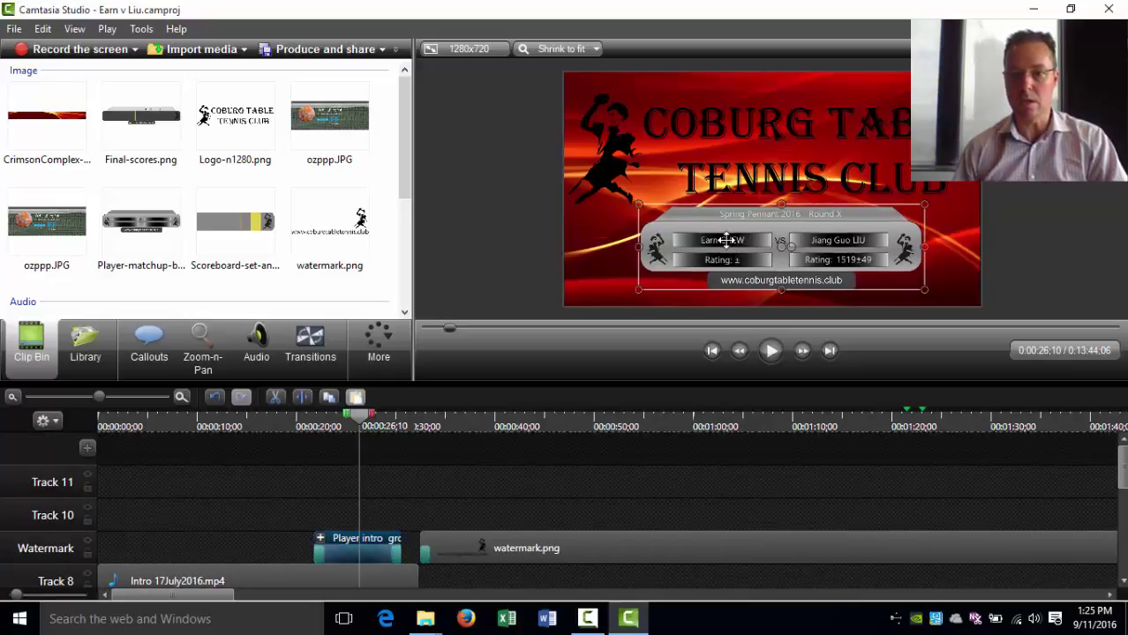
{"action": "double_click", "coordinate": [726, 240]}
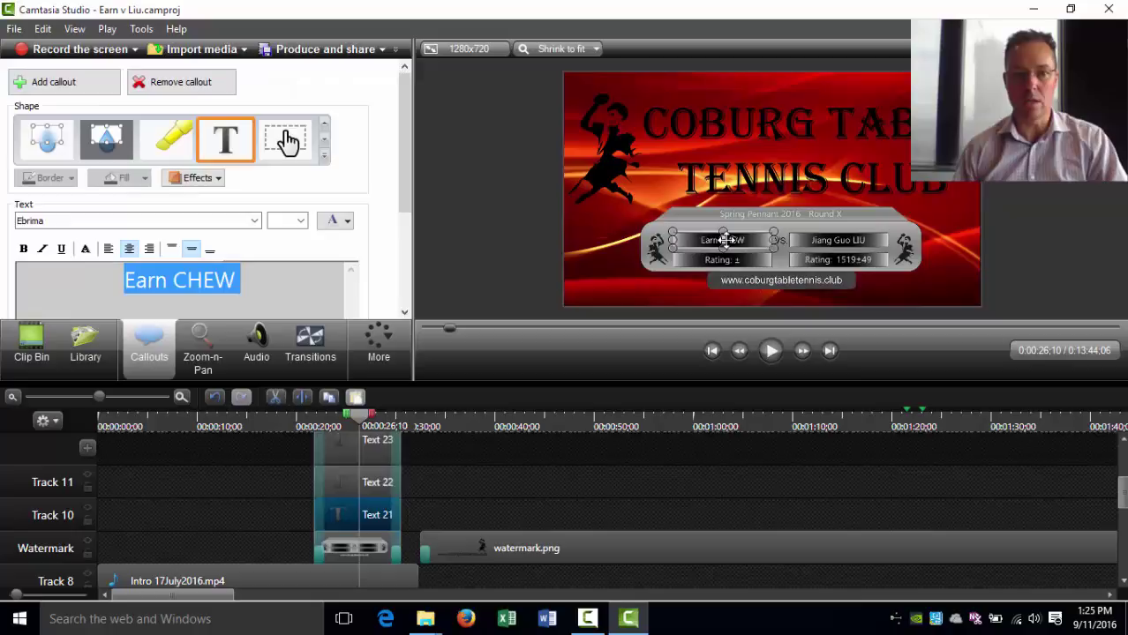
{"action": "left_click", "coordinate": [841, 213]}
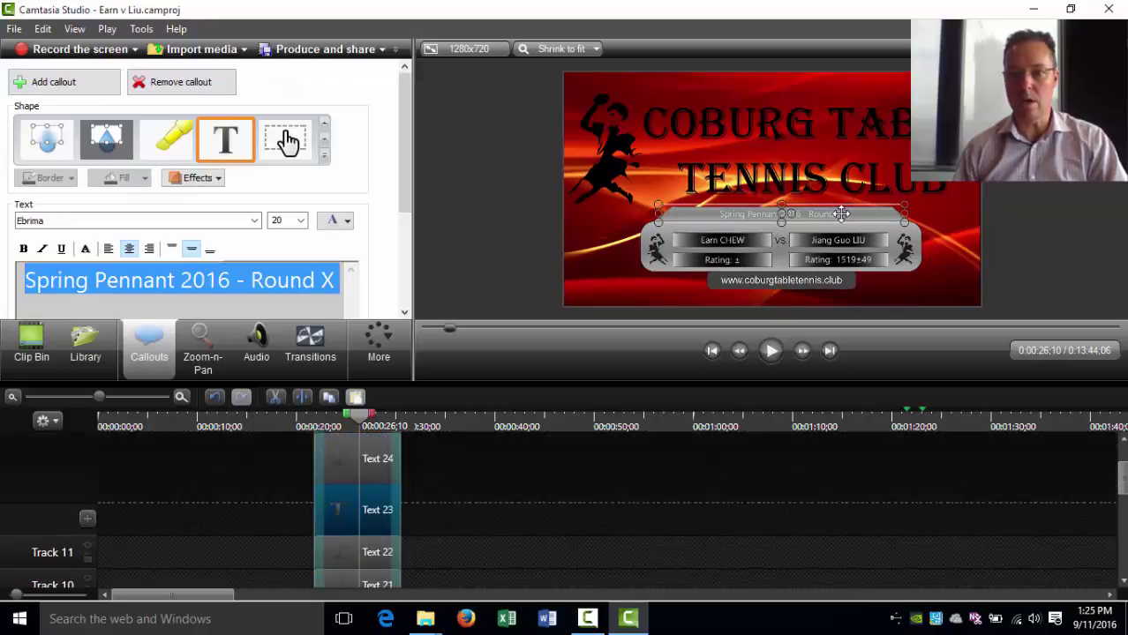
{"action": "left_click", "coordinate": [313, 283]}
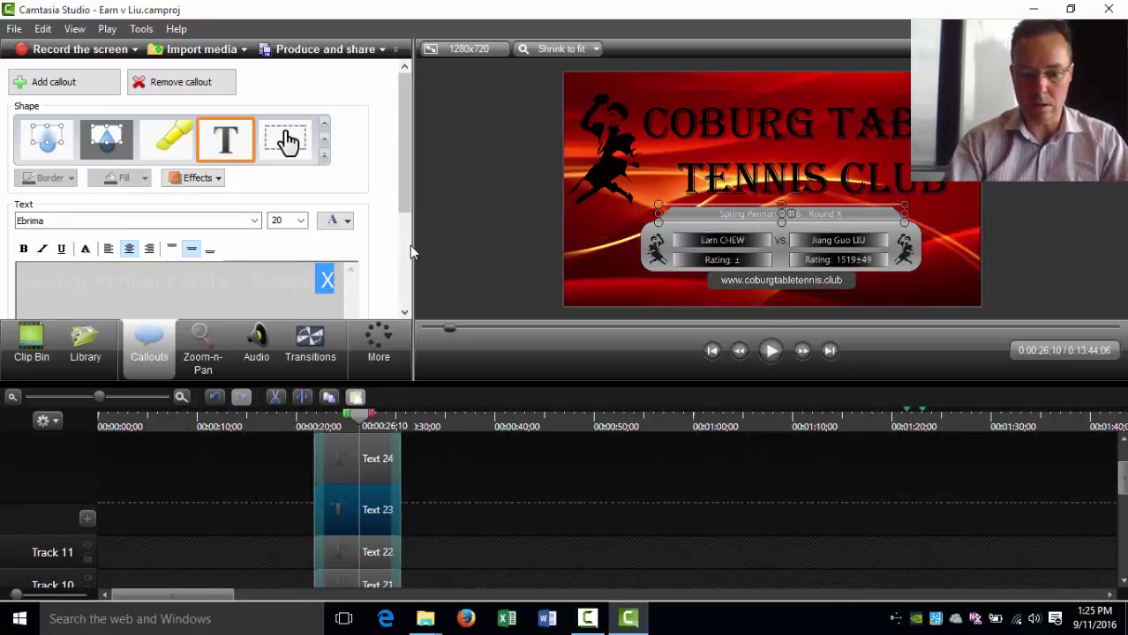
{"action": "type", "text": "Robin"}
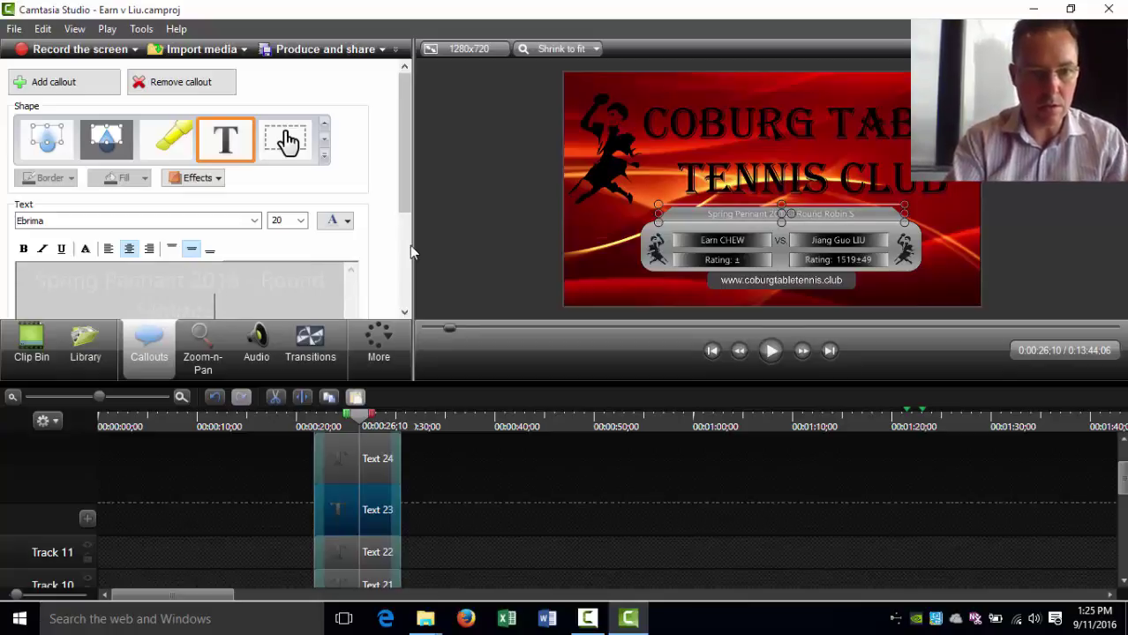
{"action": "type", "text": " Final Series"}
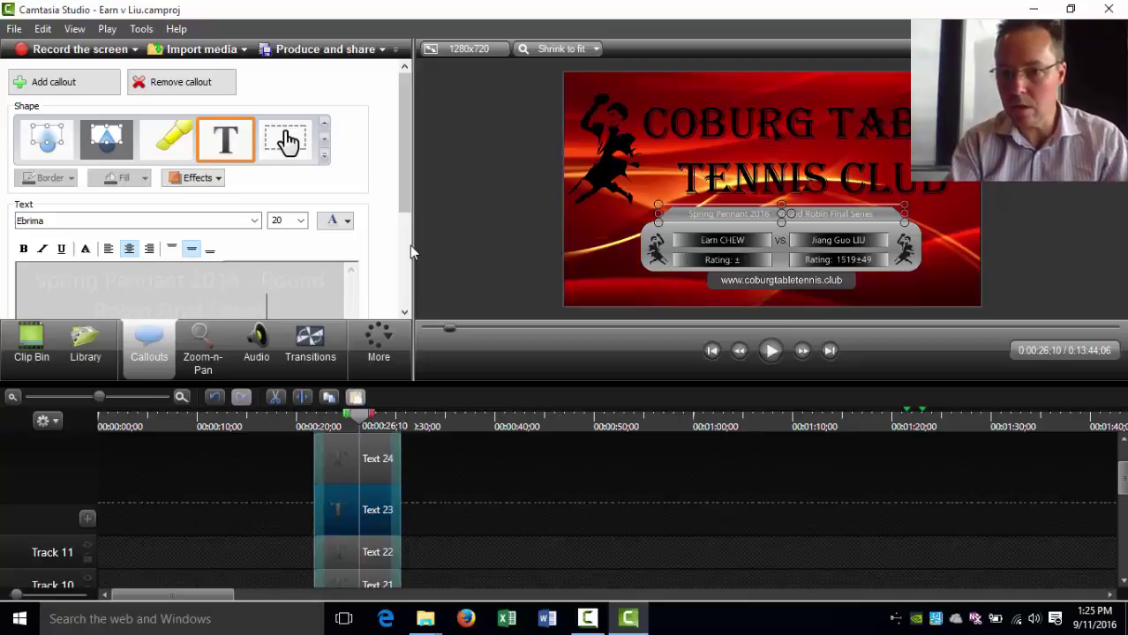
{"action": "key", "text": "ctrl+Left"}
{"action": "key", "text": "ctrl+Left"}
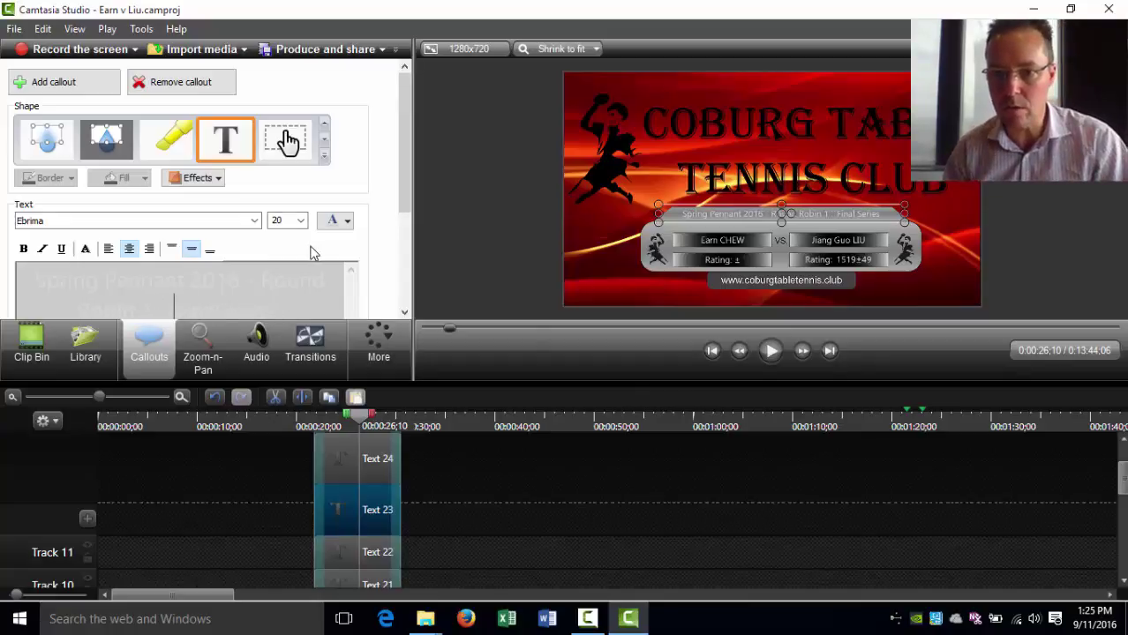
{"action": "left_click", "coordinate": [575, 264]}
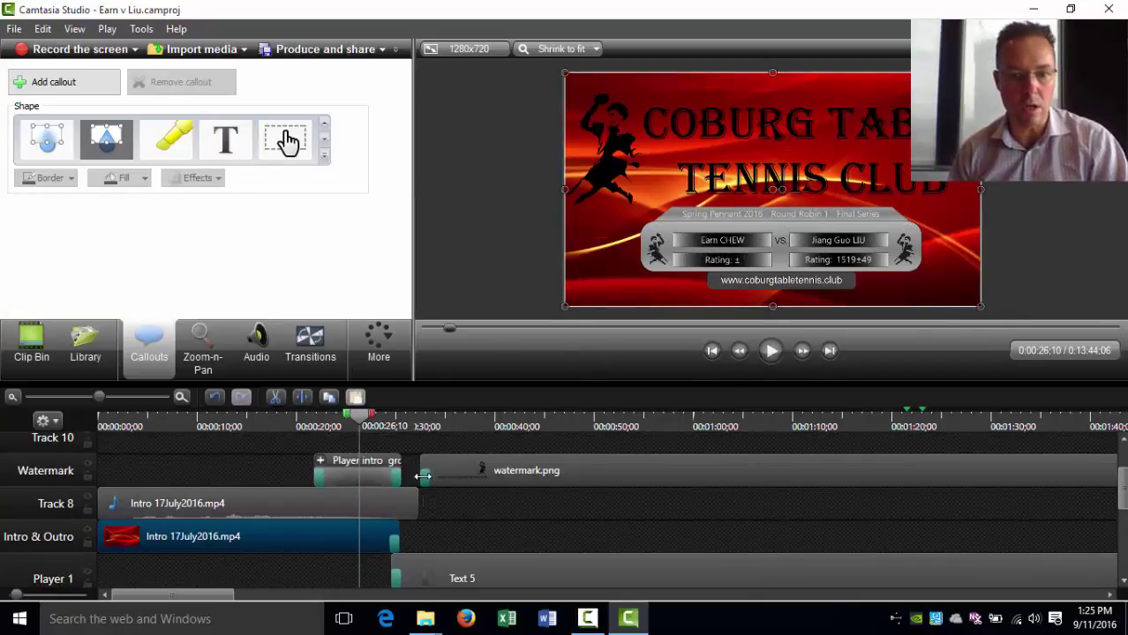
{"action": "left_click", "coordinate": [411, 426]}
{"action": "left_click", "coordinate": [609, 274]}
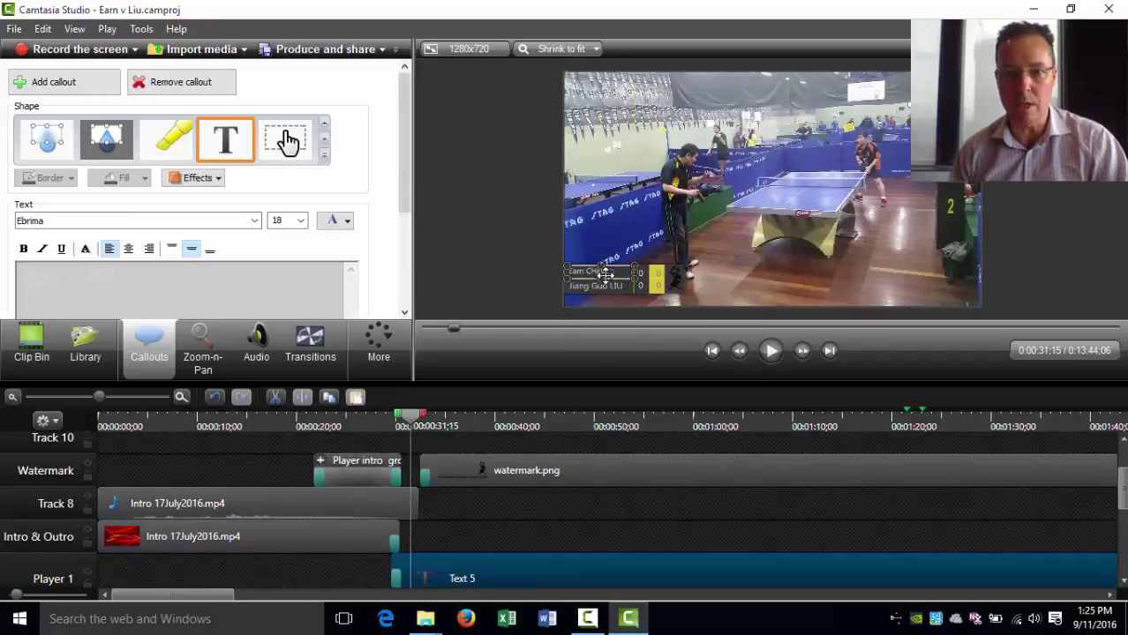
{"action": "left_click", "coordinate": [603, 286]}
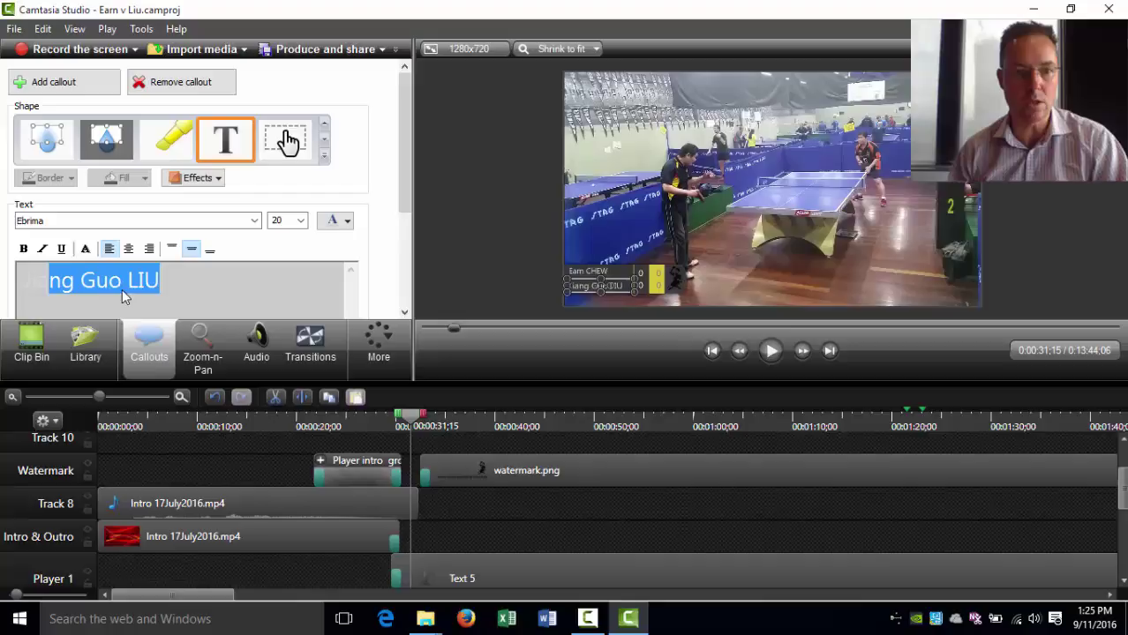
{"action": "left_click", "coordinate": [179, 277]}
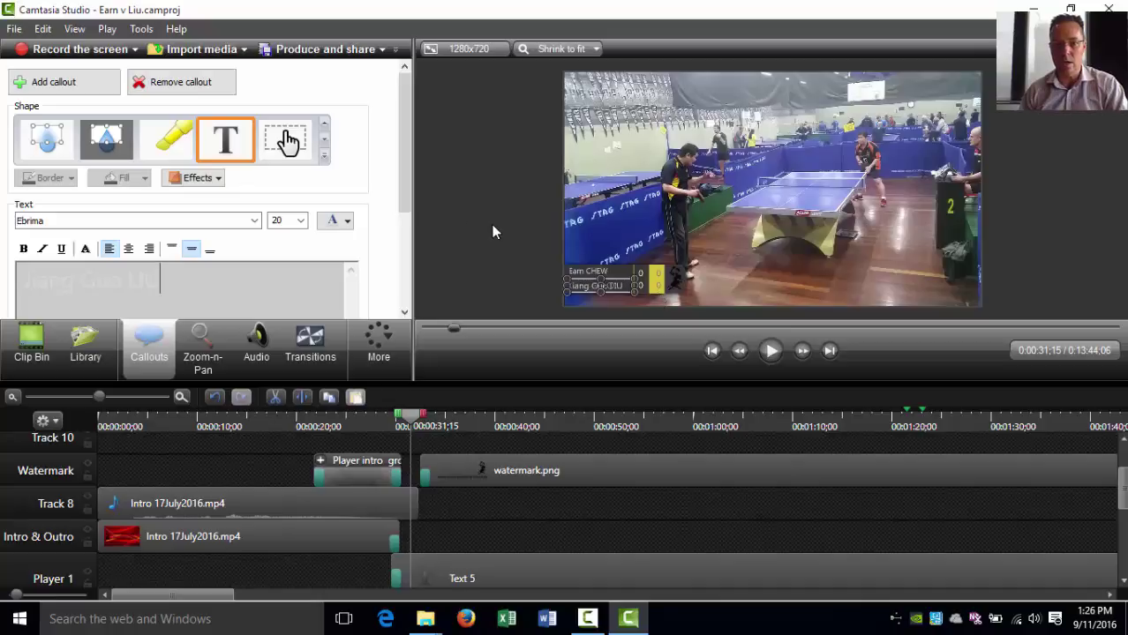
{"action": "left_click", "coordinate": [497, 255]}
{"action": "scroll", "coordinate": [375, 499], "scroll_direction": "down", "scroll_amount": 5}
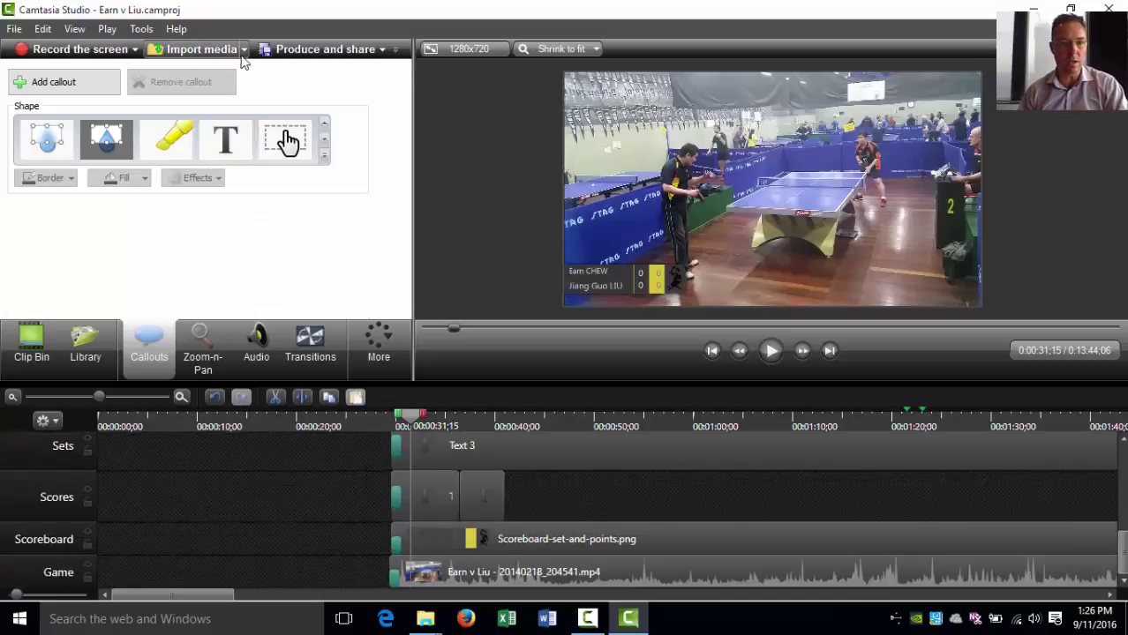
{"action": "left_click", "coordinate": [218, 54]}
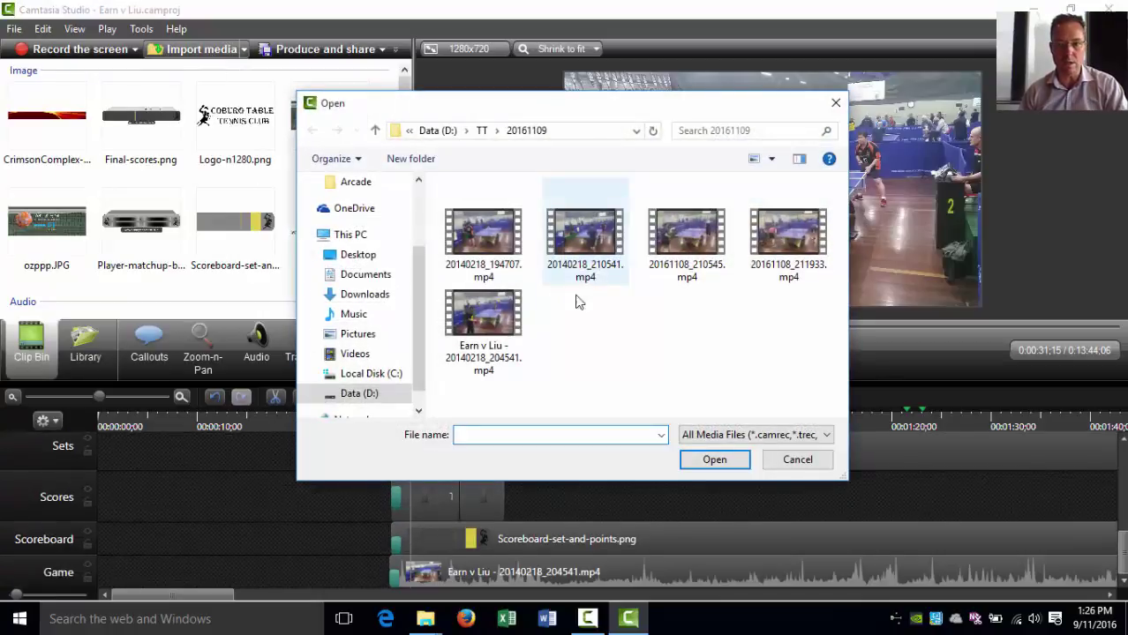
{"action": "left_click", "coordinate": [511, 326]}
{"action": "left_click", "coordinate": [797, 461]}
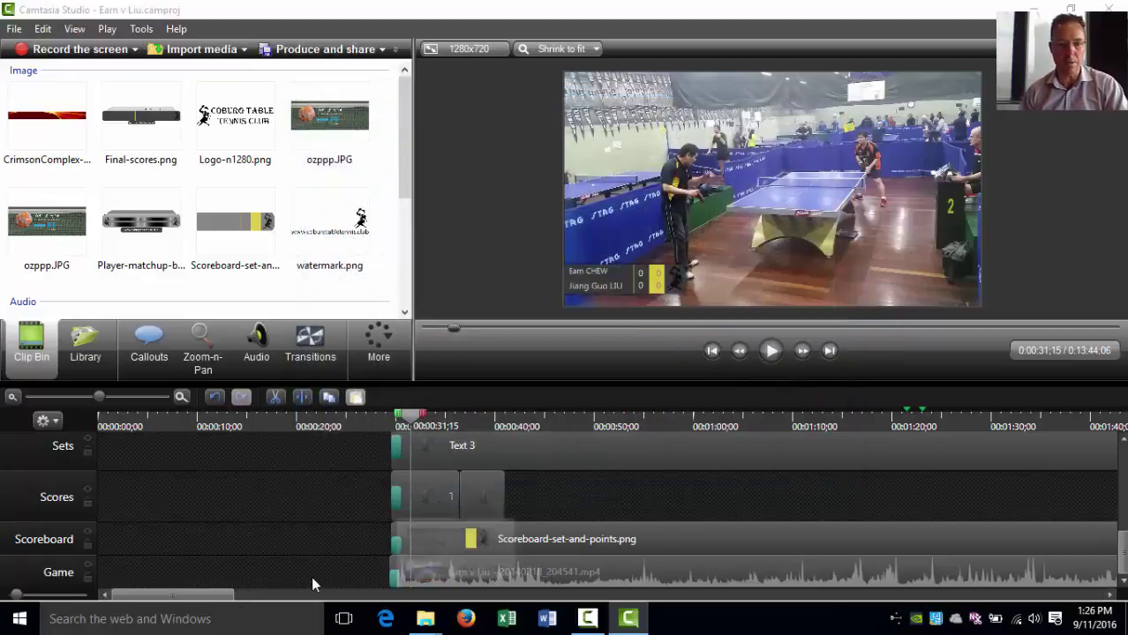
{"action": "left_click_drag", "start_coordinate": [411, 415], "coordinate": [104, 423]}
{"action": "key", "text": "space"}
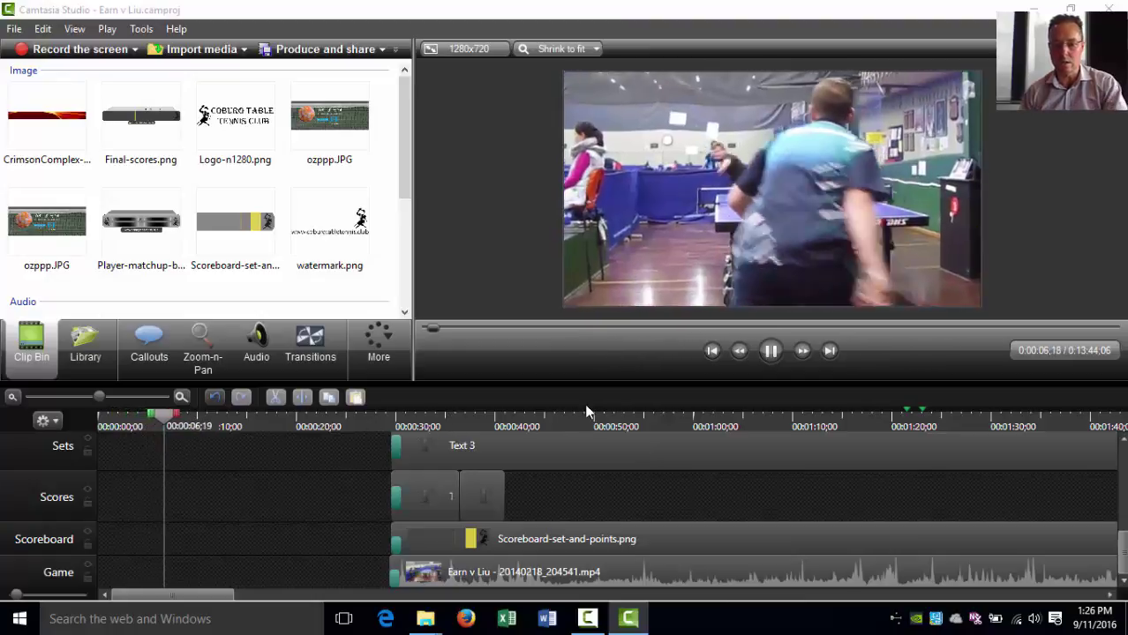
{"action": "key", "text": "XF86AudioRaiseVolume"}
{"action": "key", "text": "XF86AudioRaiseVolume"}
{"action": "key", "text": "XF86AudioRaiseVolume"}
{"action": "key", "text": "XF86AudioRaiseVolume"}
{"action": "key", "text": "XF86AudioRaiseVolume"}
{"action": "key", "text": "XF86AudioRaiseVolume"}
{"action": "key", "text": "XF86AudioRaiseVolume"}
{"action": "key", "text": "XF86AudioRaiseVolume"}
{"action": "key", "text": "XF86AudioRaiseVolume"}
{"action": "key", "text": "XF86AudioRaiseVolume"}
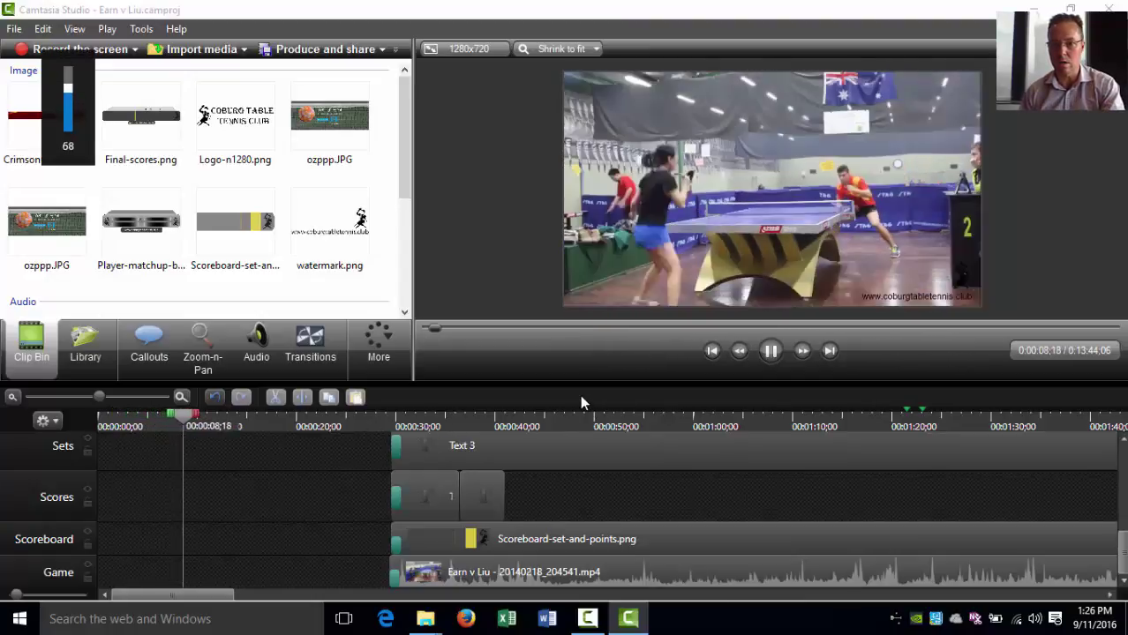
{"action": "key", "text": "XF86AudioRaiseVolume"}
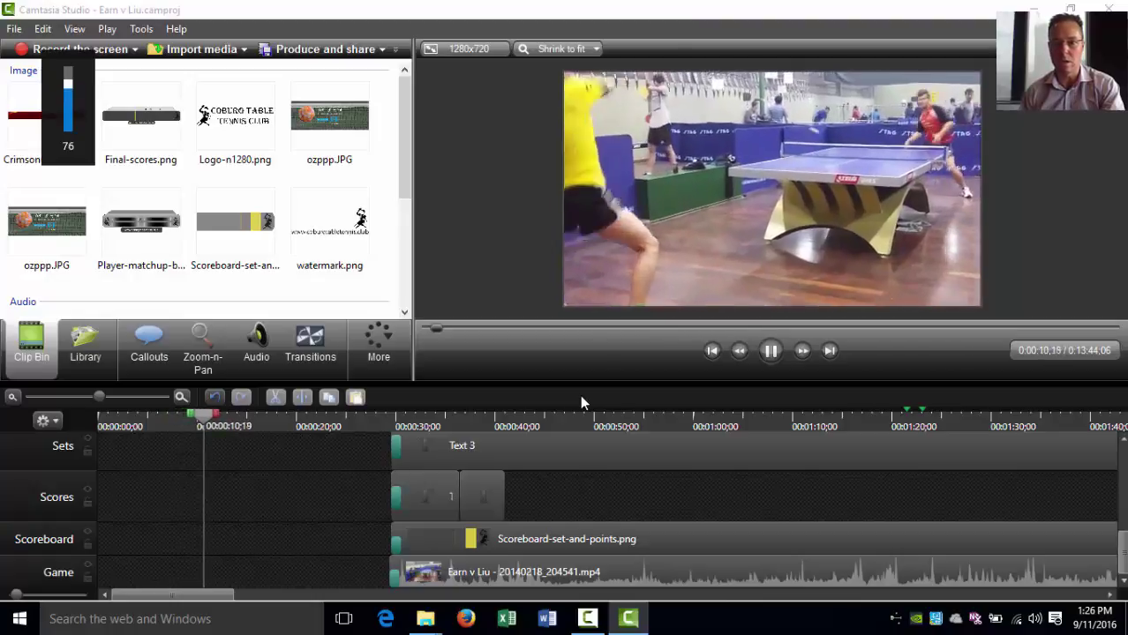
{"action": "left_click", "coordinate": [318, 426]}
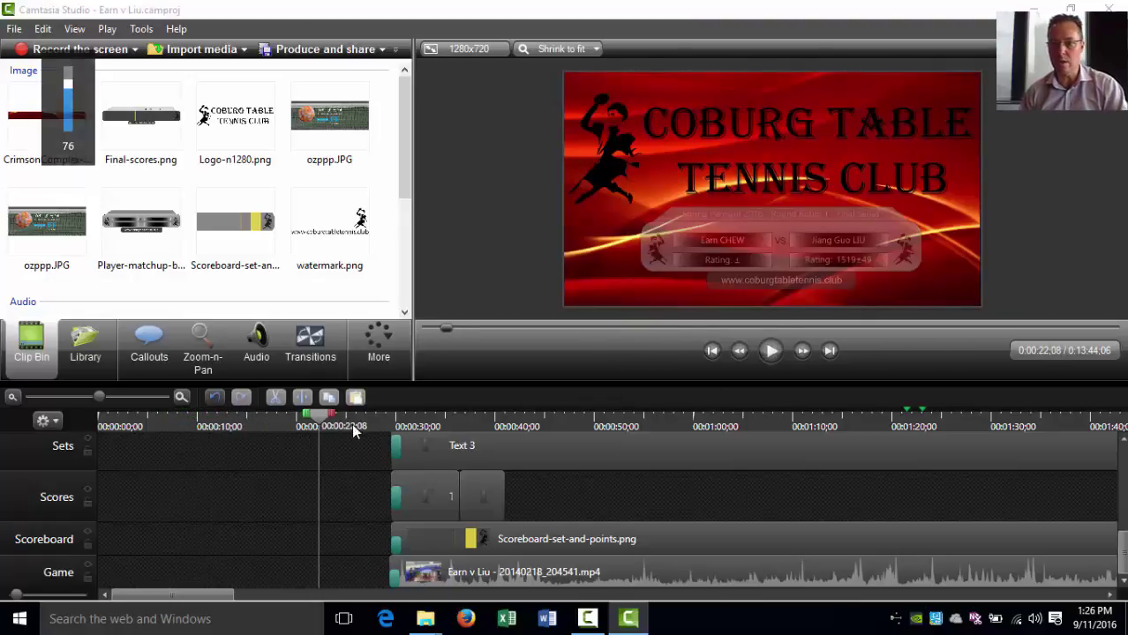
{"action": "key", "text": "space"}
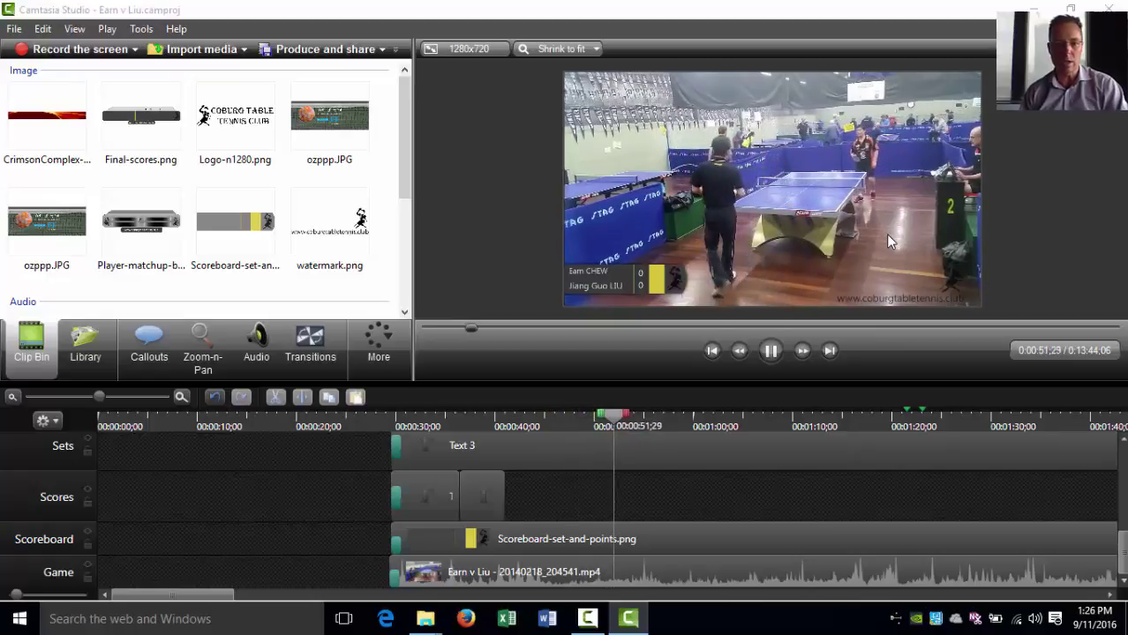
Step: Lock the Scoreboard, Scores, Sets, Player 1, Player 2, Intro & Outro, Watermark and Track 10 tracks
{"action": "key", "text": "space"}
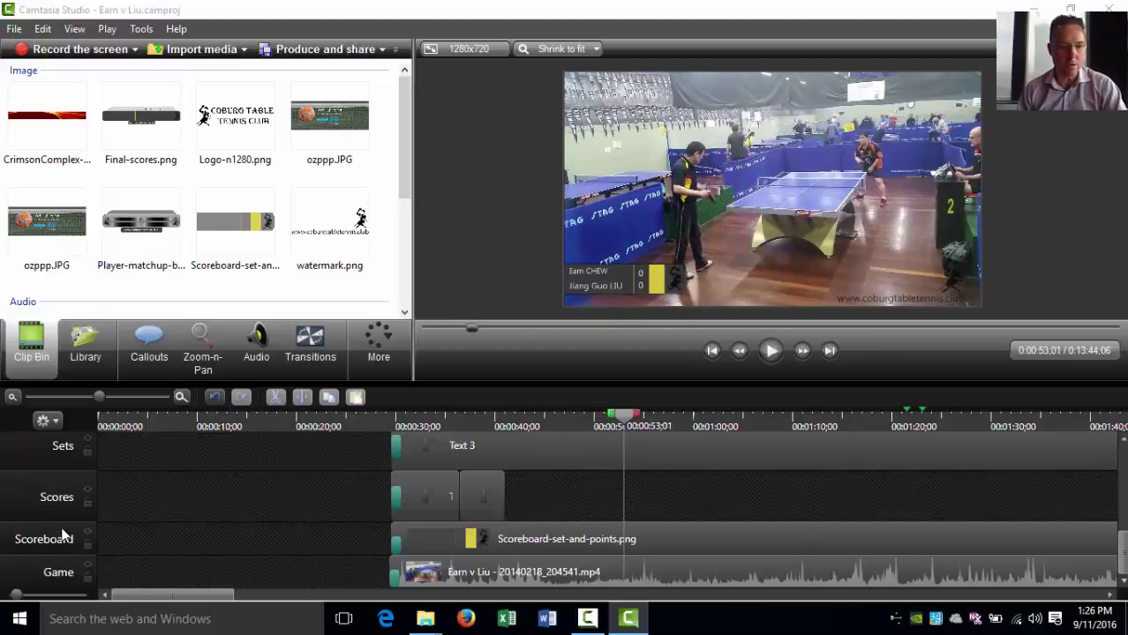
{"action": "left_click", "coordinate": [88, 544]}
{"action": "left_click", "coordinate": [88, 502]}
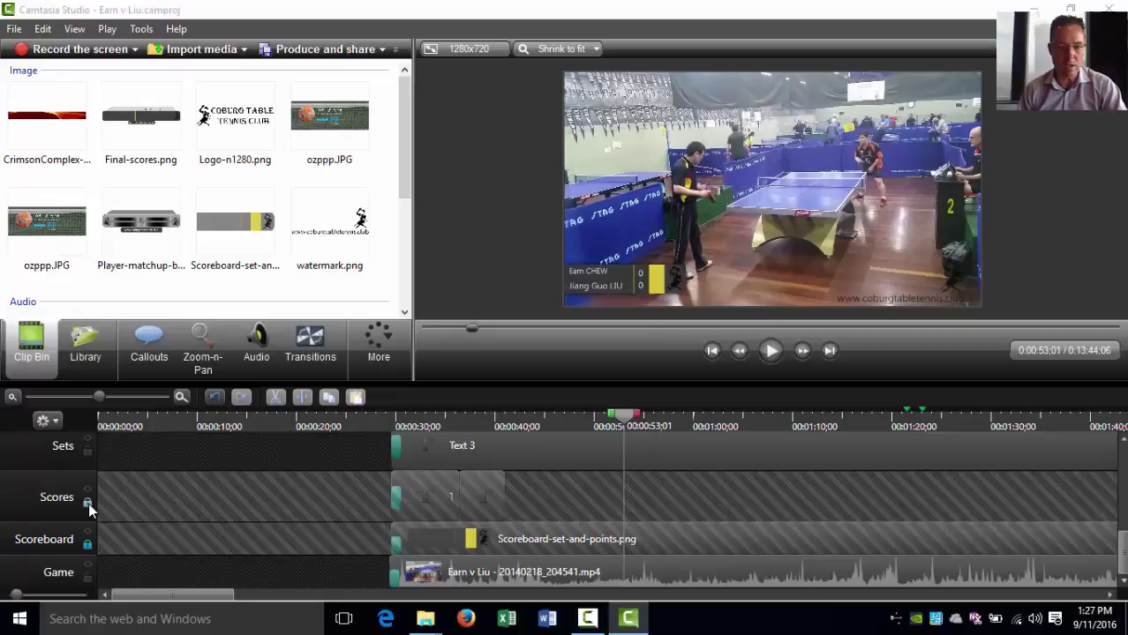
{"action": "scroll", "coordinate": [89, 507], "scroll_direction": "up", "scroll_amount": 1}
{"action": "left_click", "coordinate": [88, 503]}
{"action": "scroll", "coordinate": [87, 503], "scroll_direction": "up", "scroll_amount": 1}
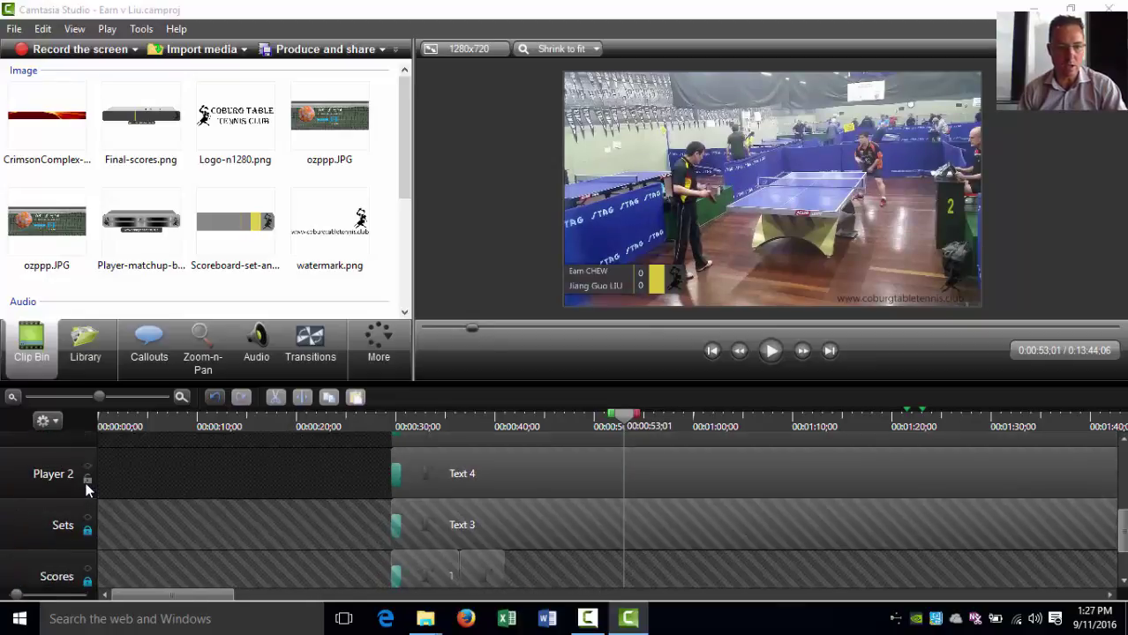
{"action": "left_click", "coordinate": [87, 483]}
{"action": "scroll", "coordinate": [88, 489], "scroll_direction": "up", "scroll_amount": 2}
{"action": "left_click", "coordinate": [88, 506]}
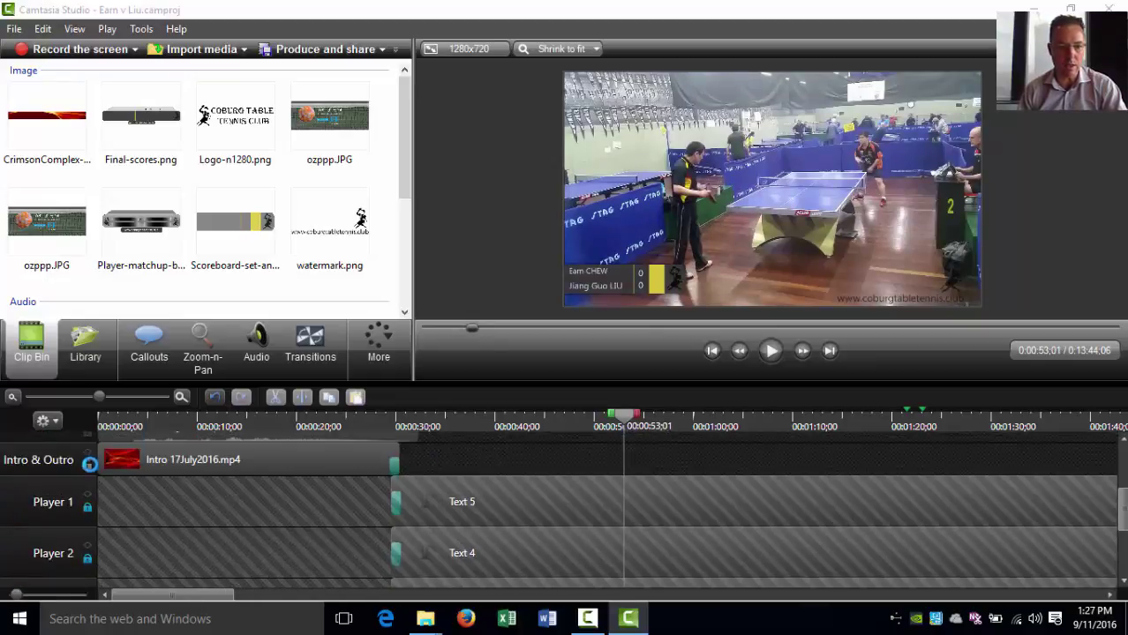
{"action": "left_click", "coordinate": [88, 461]}
{"action": "scroll", "coordinate": [88, 468], "scroll_direction": "up", "scroll_amount": 2}
{"action": "left_click", "coordinate": [87, 474]}
{"action": "scroll", "coordinate": [88, 477], "scroll_direction": "up", "scroll_amount": 1}
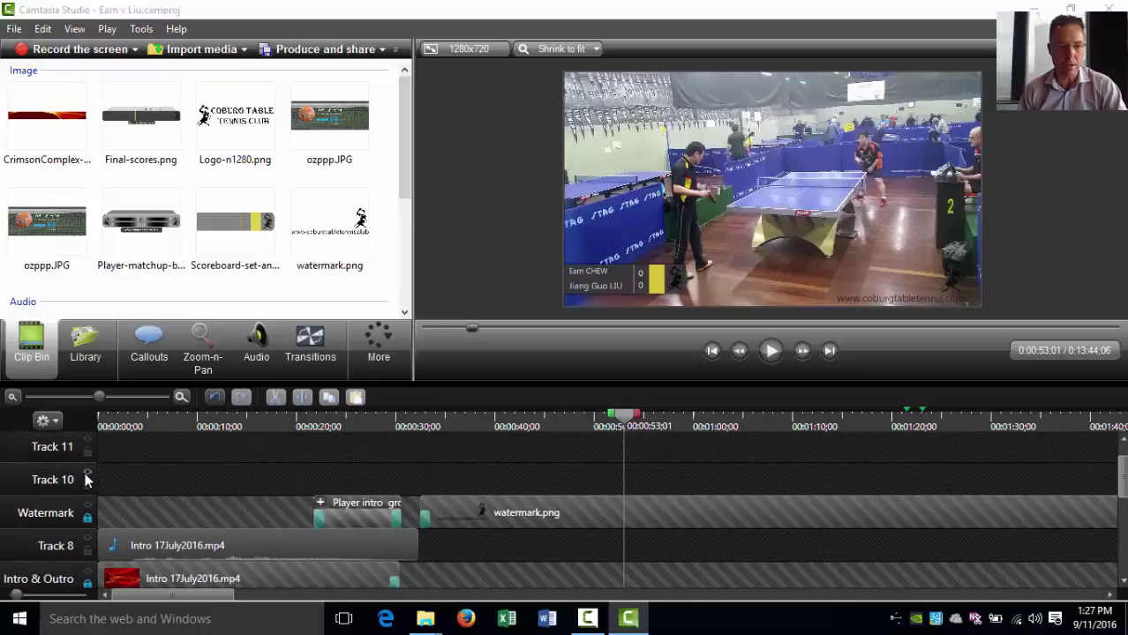
{"action": "left_click", "coordinate": [88, 481]}
{"action": "scroll", "coordinate": [88, 490], "scroll_direction": "up", "scroll_amount": 1}
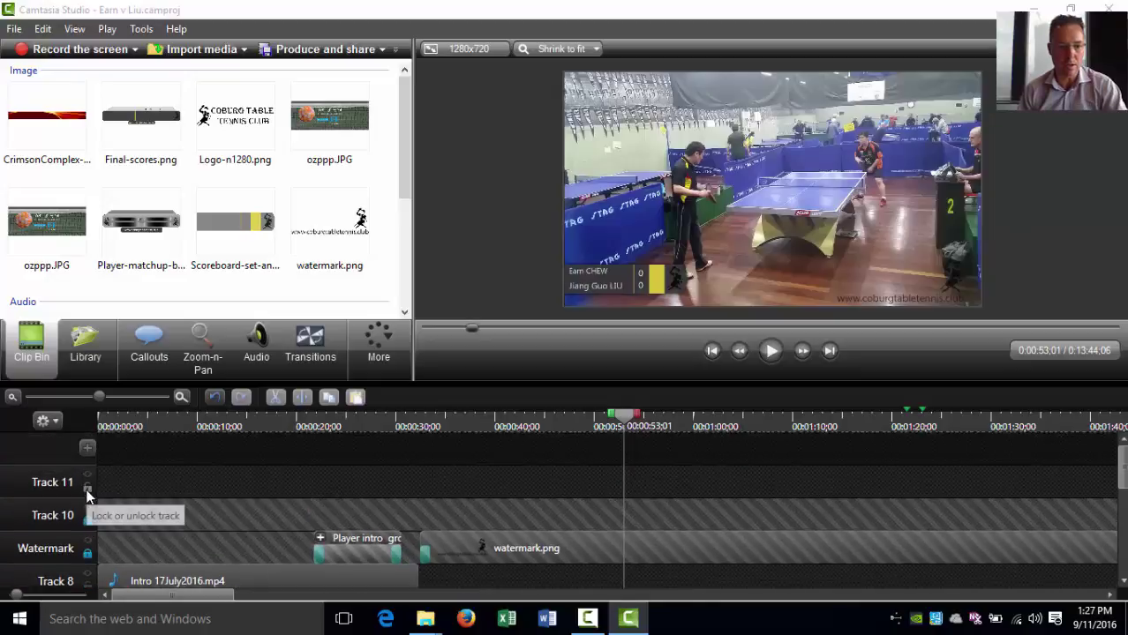
{"action": "scroll", "coordinate": [357, 454], "scroll_direction": "down", "scroll_amount": 7}
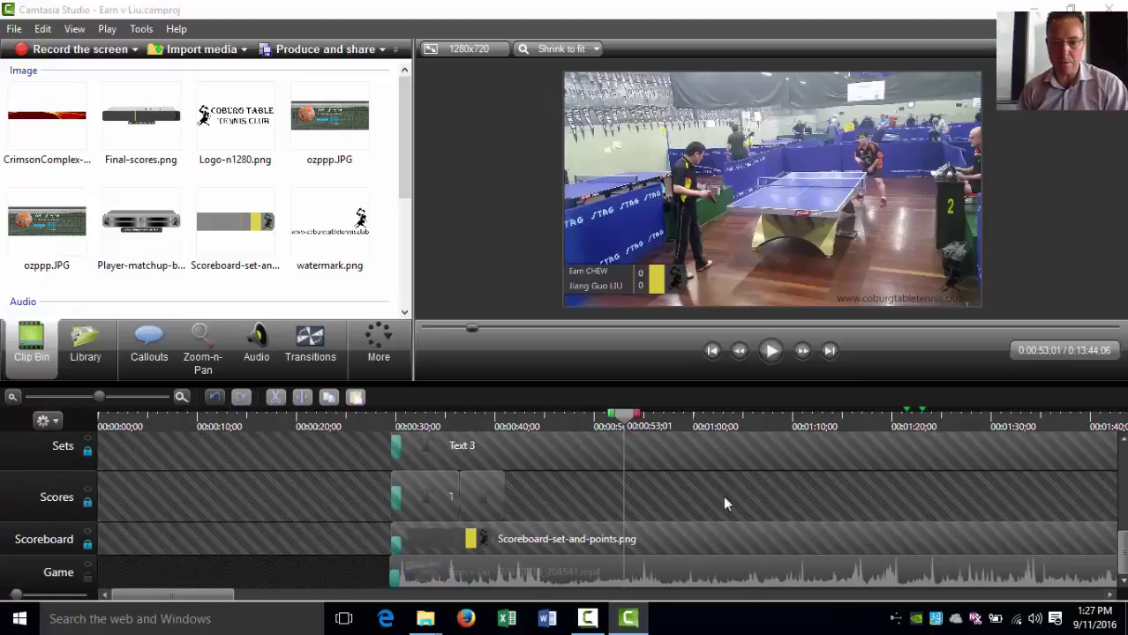
Step: Play the rally from 0:32 and select the idle stretch from about 0:38 to 0:54
{"action": "left_click_drag", "start_coordinate": [604, 421], "coordinate": [415, 425]}
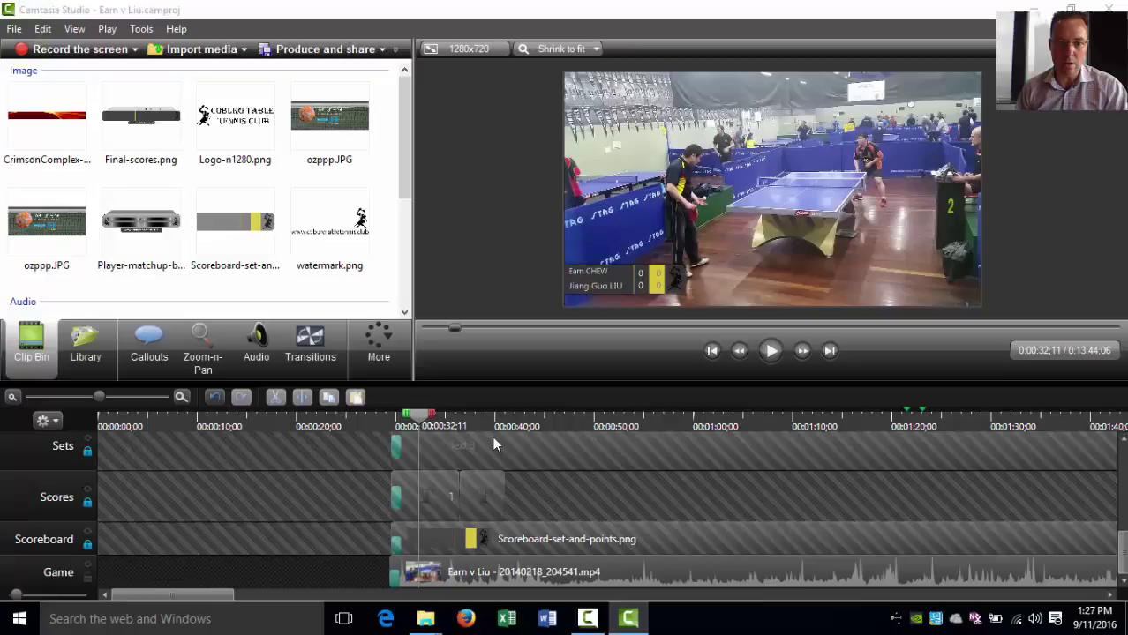
{"action": "key", "text": "space"}
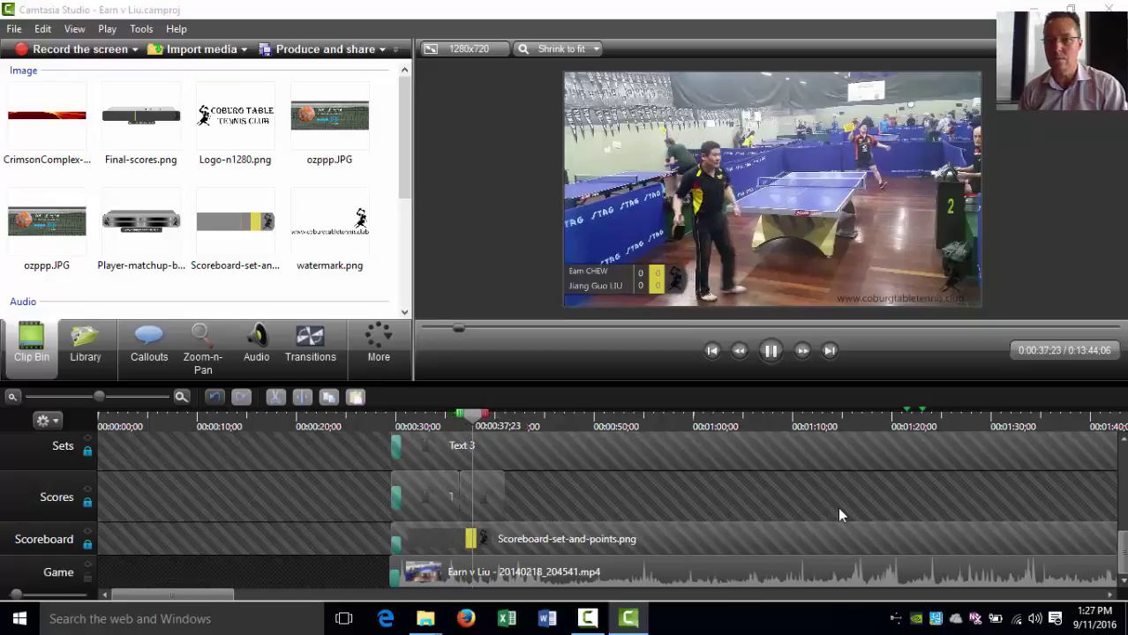
{"action": "key", "text": "space"}
{"action": "left_click_drag", "start_coordinate": [495, 420], "coordinate": [653, 423]}
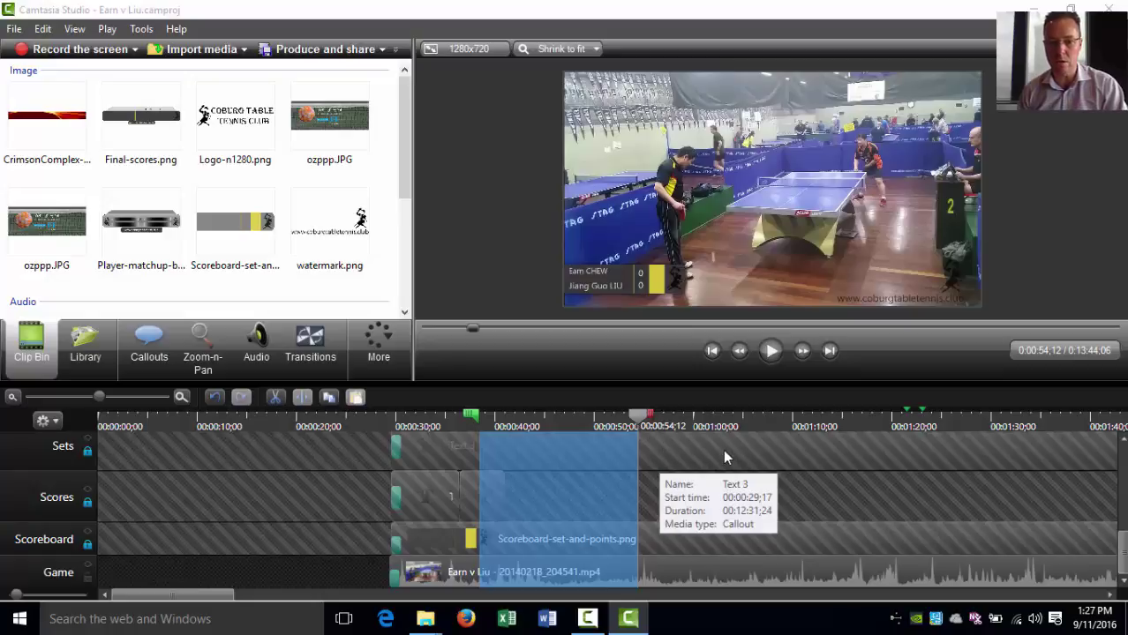
Step: Cut the selected dead time and play on to the end of the next rally
{"action": "key", "text": "ctrl+x"}
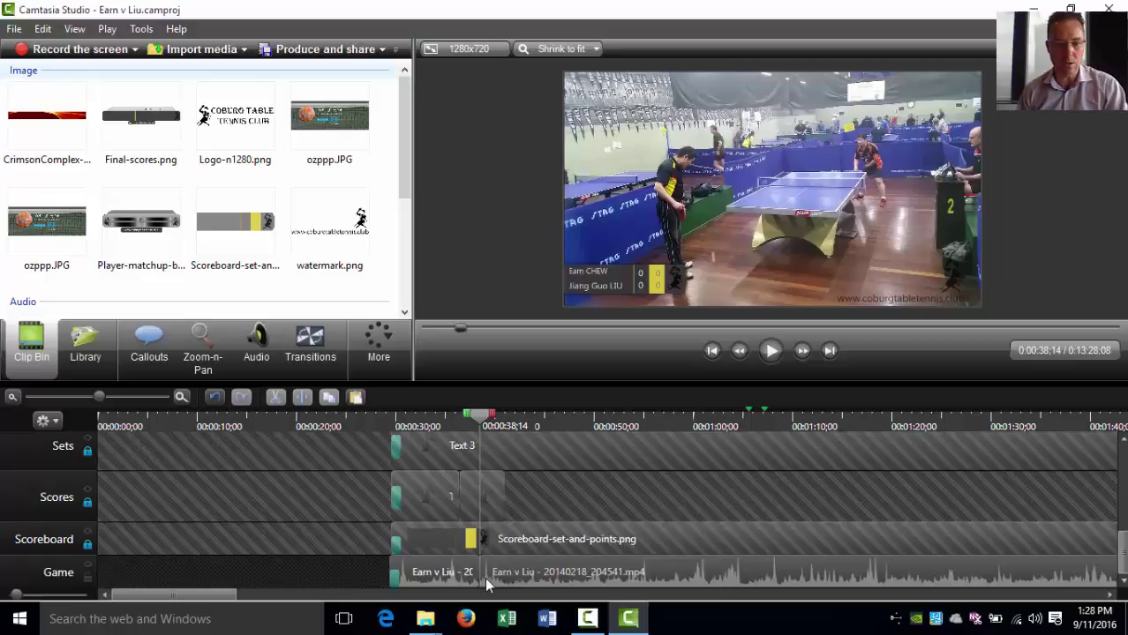
{"action": "mouse_move", "coordinate": [474, 576]}
{"action": "left_mouse_down"}
{"action": "mouse_move", "coordinate": [394, 576]}
{"action": "mouse_move", "coordinate": [474, 575]}
{"action": "left_mouse_up"}
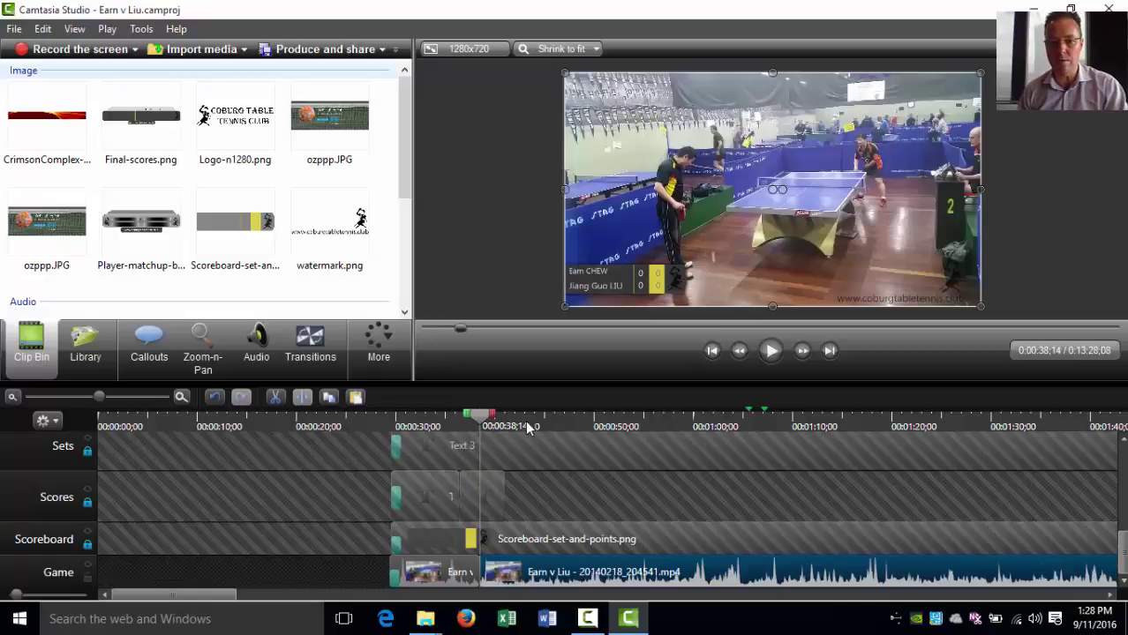
{"action": "key", "text": "space"}
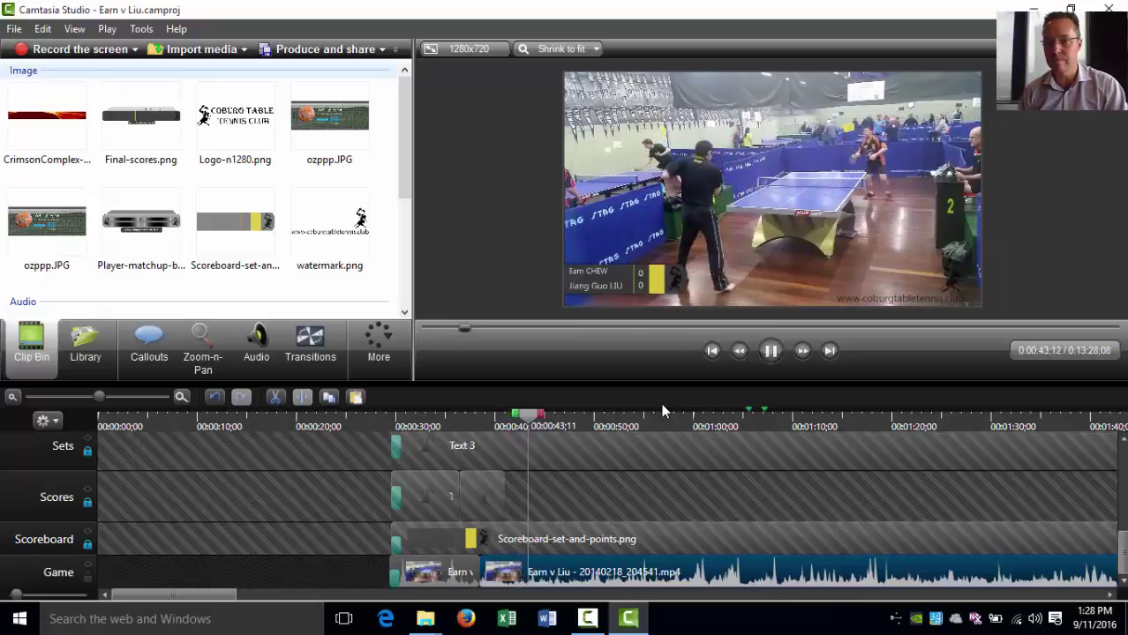
{"action": "key", "text": "space"}
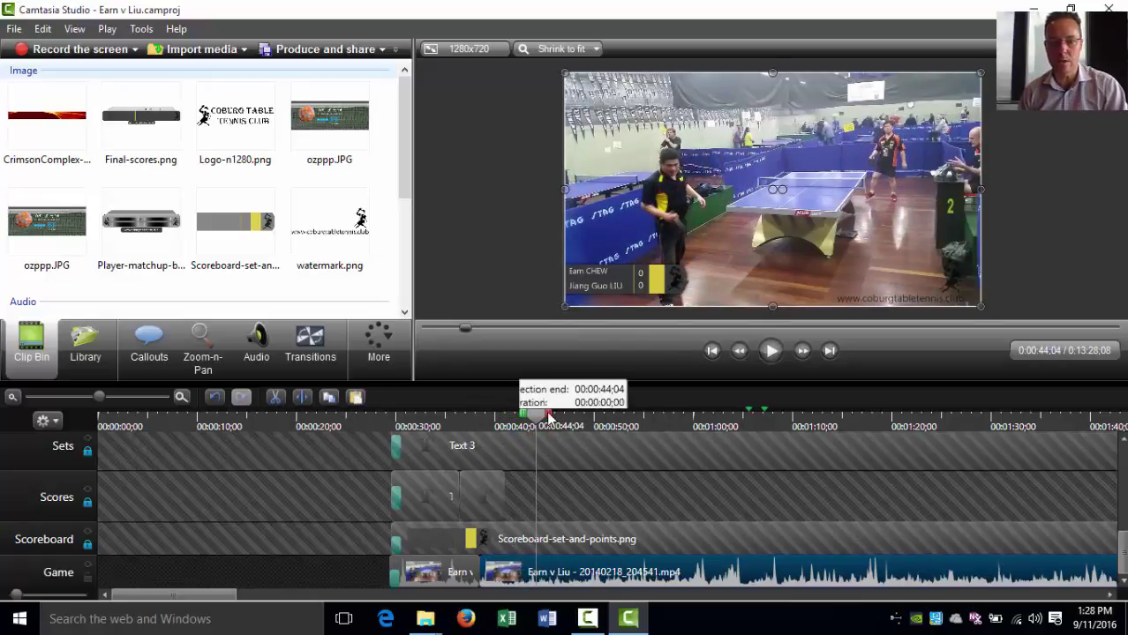
Step: Cut the 44;04–50;09 gap before the next serve, bringing the project to 13:22
{"action": "left_click_drag", "start_coordinate": [548, 417], "coordinate": [609, 424]}
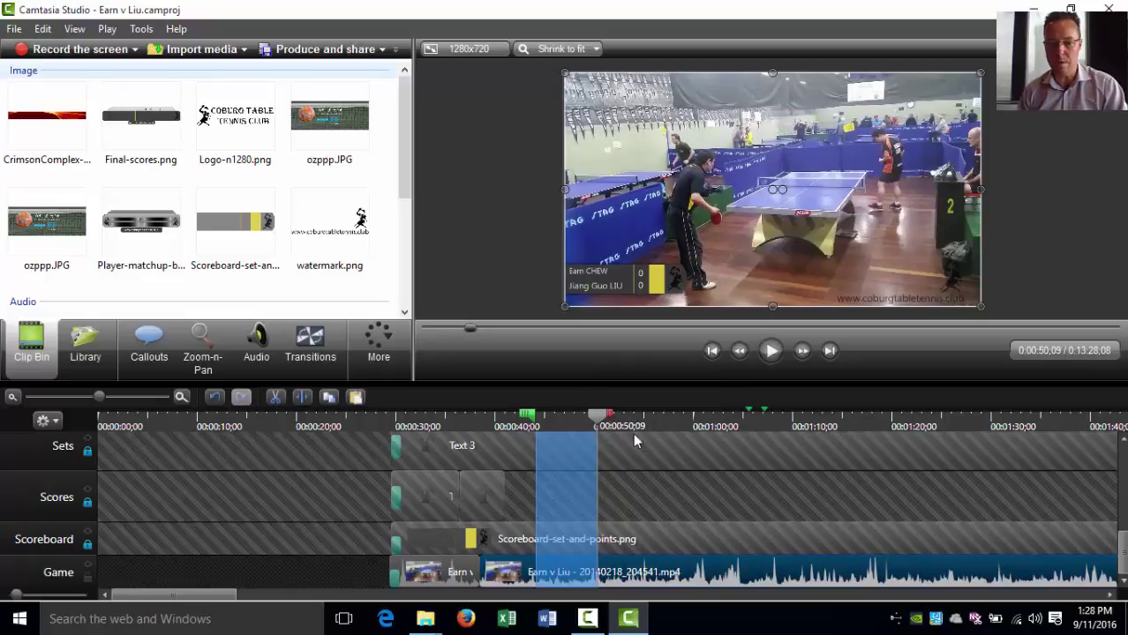
{"action": "key", "text": "ctrl+x"}
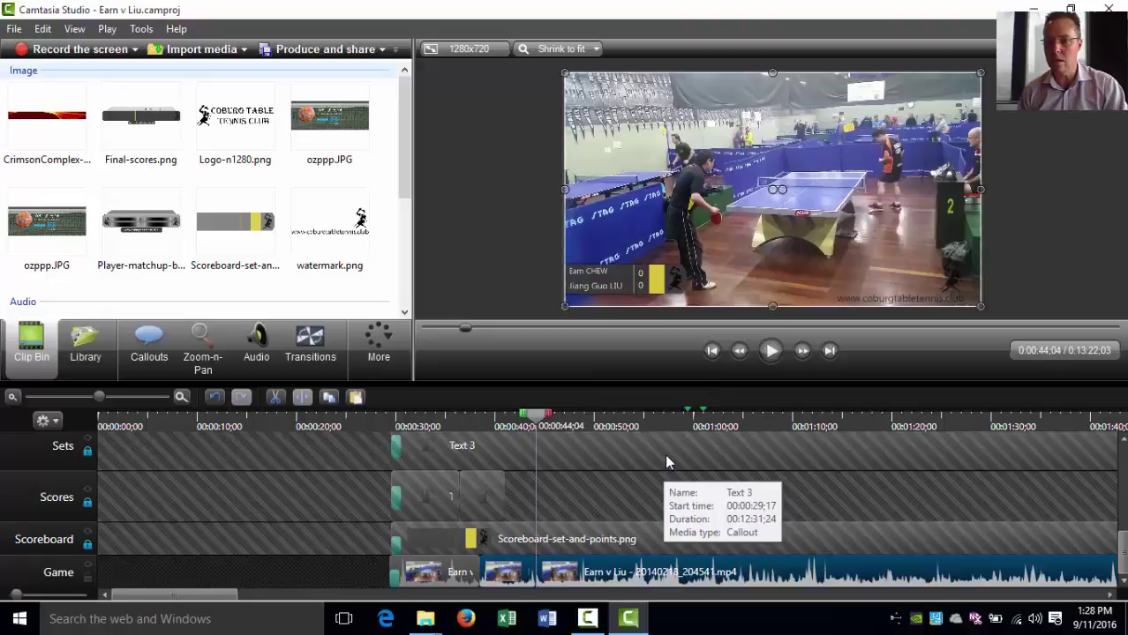
{"action": "key", "text": "space"}
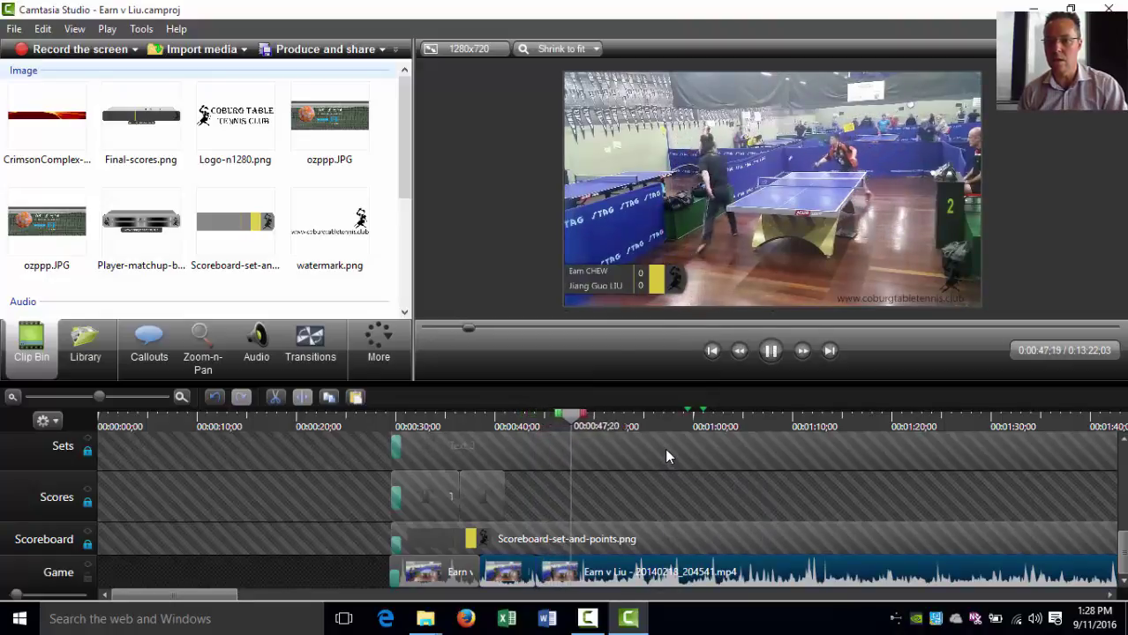
{"action": "key", "text": "space"}
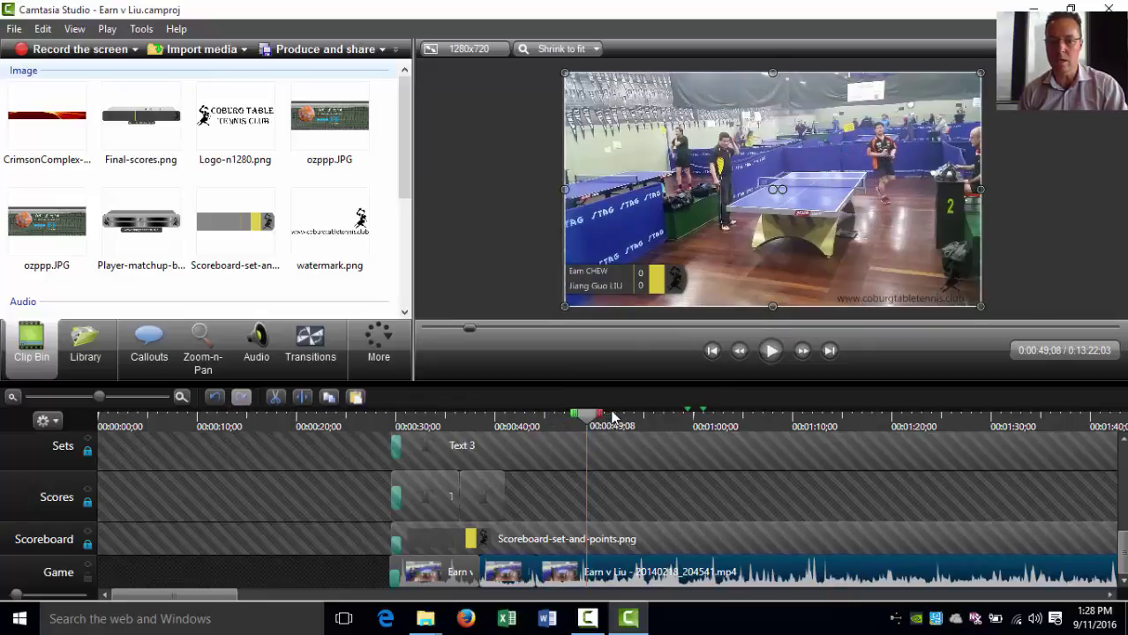
Step: Select the next gap between rallies and play through to about 1:18
{"action": "left_click_drag", "start_coordinate": [599, 416], "coordinate": [681, 429]}
{"action": "key", "text": "space"}
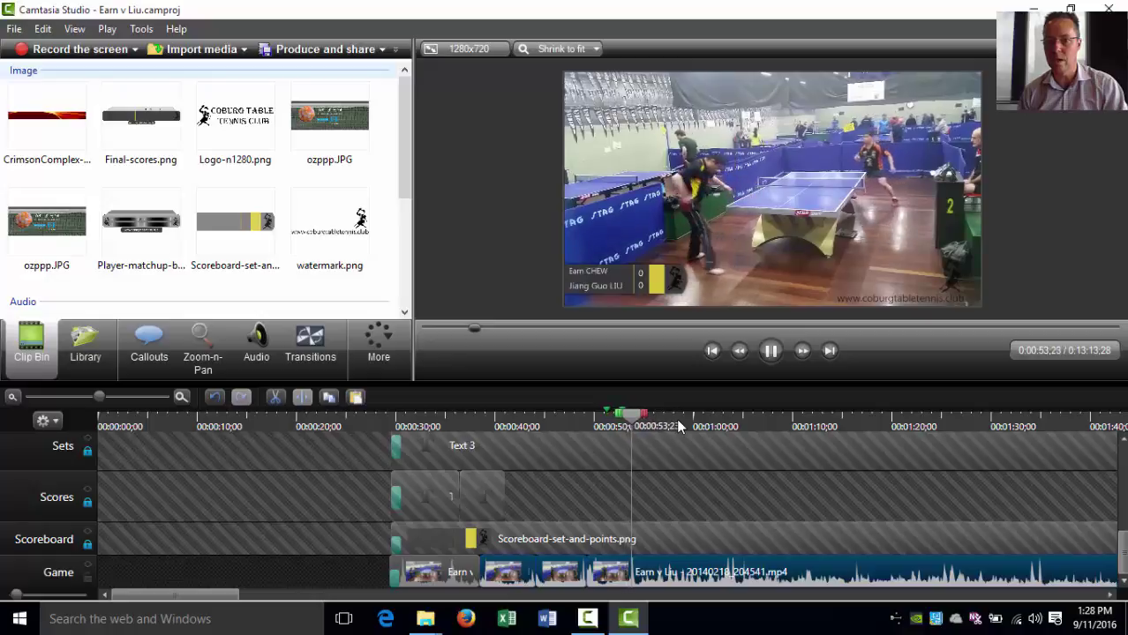
{"action": "left_click_drag", "start_coordinate": [836, 415], "coordinate": [1006, 418]}
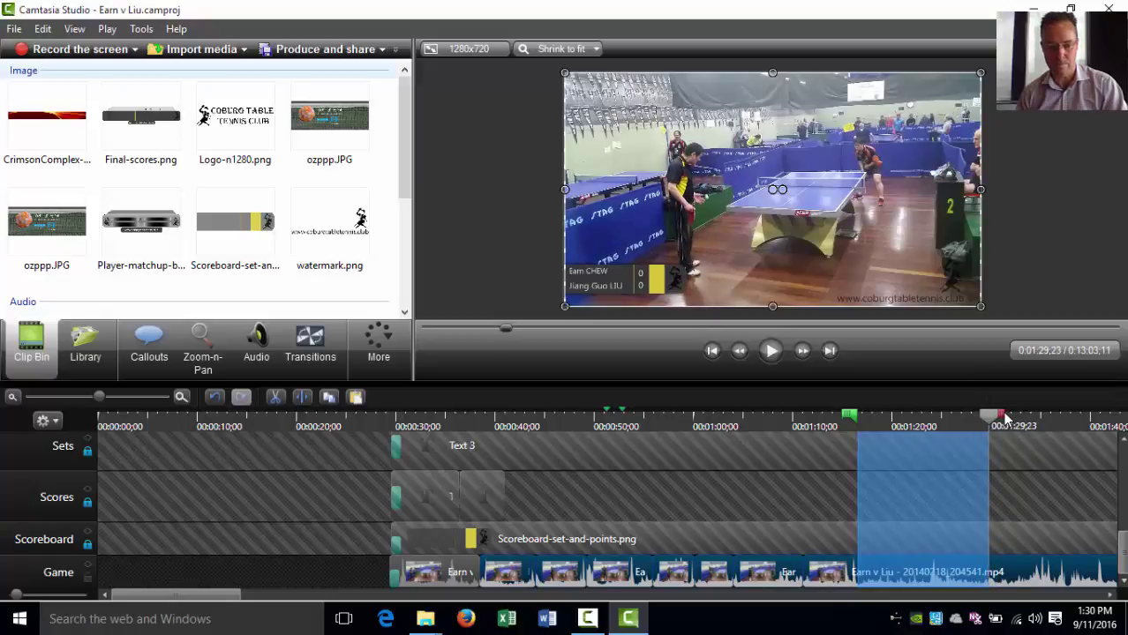
{"action": "key", "text": "space"}
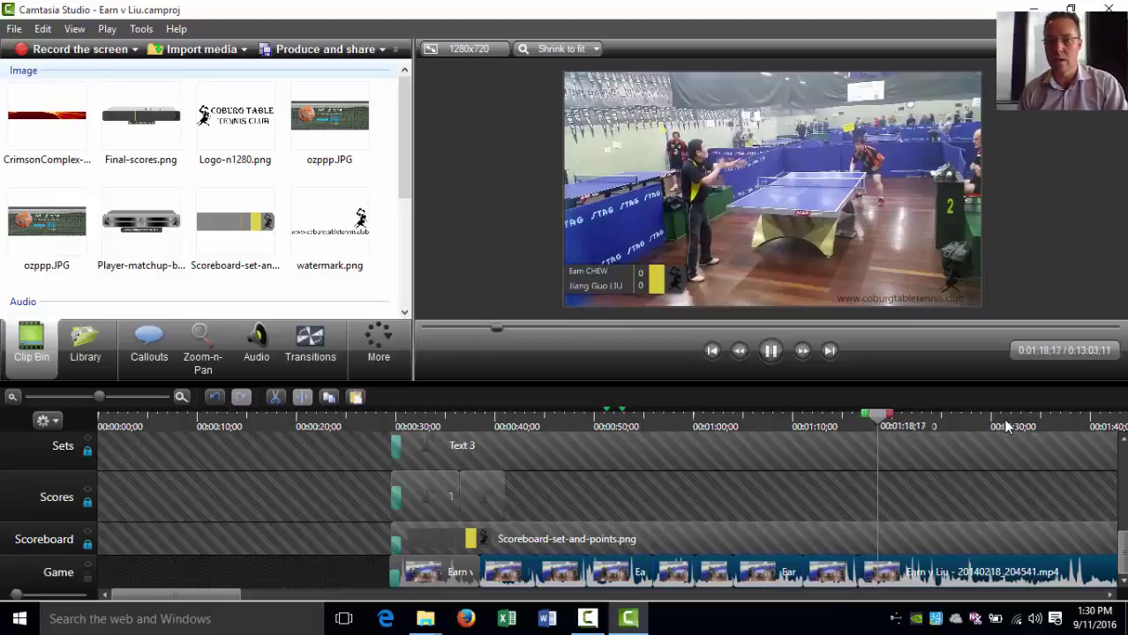
{"action": "key", "text": "space"}
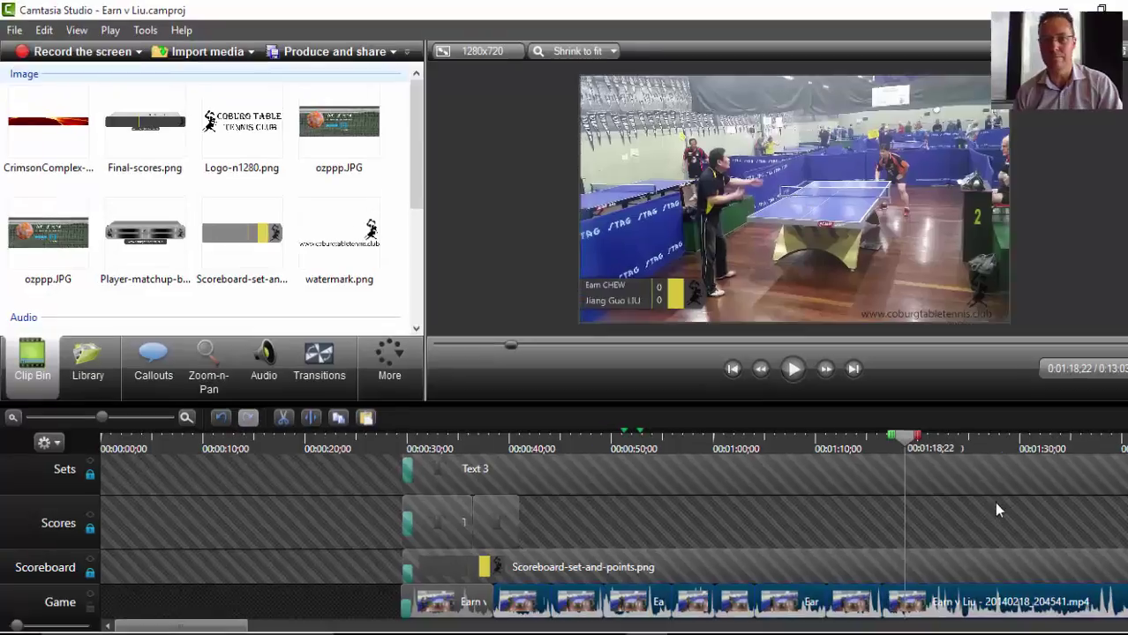
Step: Scrub ahead through the Game track past 2:41 to around 5:12
{"action": "scroll", "coordinate": [587, 523], "scroll_direction": "right", "scroll_amount": 5}
{"action": "left_click_drag", "start_coordinate": [276, 426], "coordinate": [737, 425]}
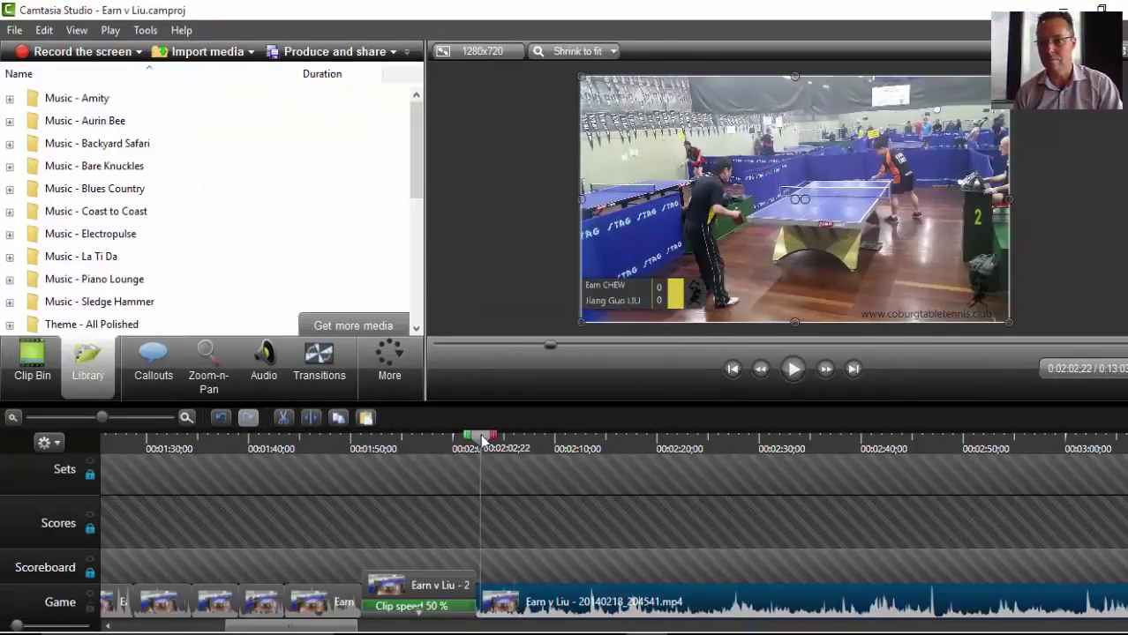
{"action": "left_click_drag", "start_coordinate": [478, 437], "coordinate": [600, 437]}
{"action": "key", "text": "space"}
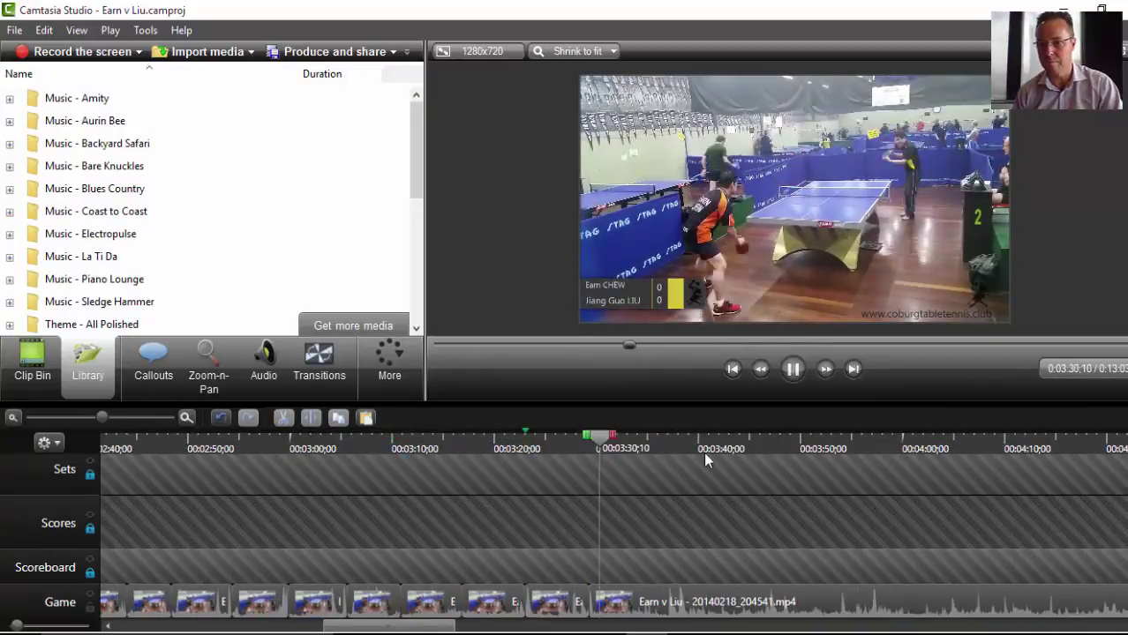
{"action": "left_click_drag", "start_coordinate": [768, 437], "coordinate": [848, 433]}
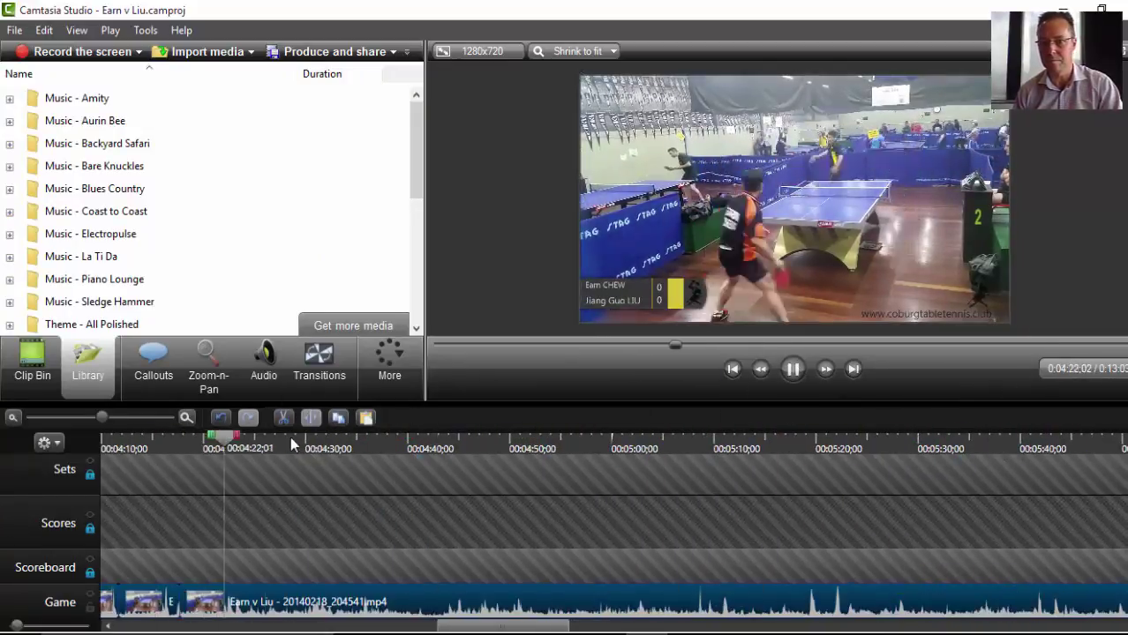
{"action": "left_click_drag", "start_coordinate": [291, 445], "coordinate": [629, 441]}
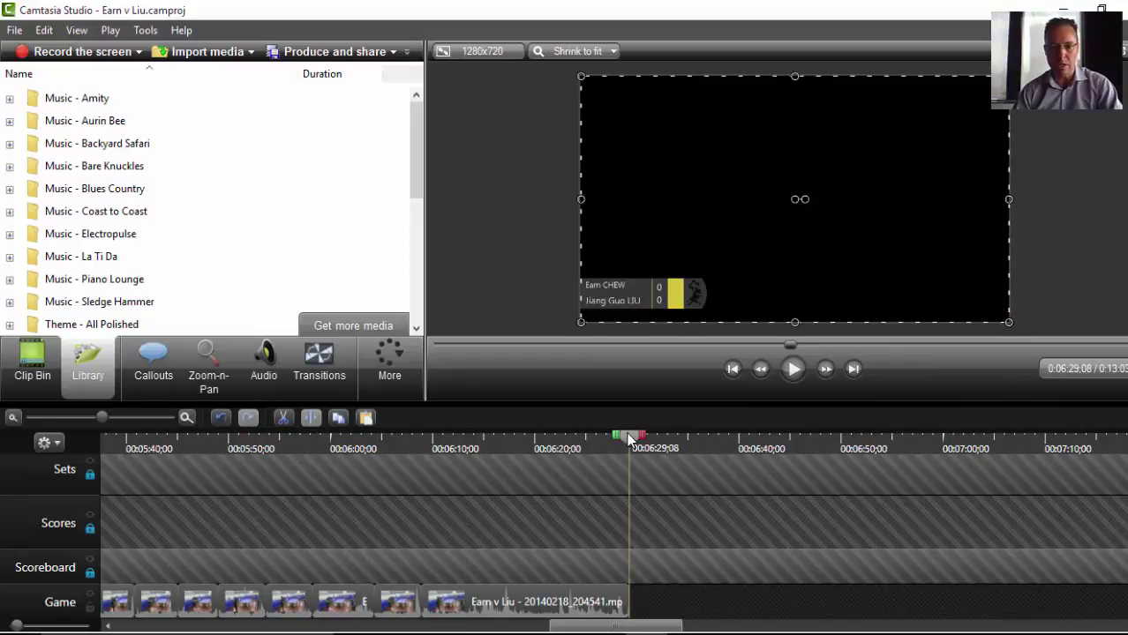
Step: Place the Replay group (Blues audio plus Filler clip) at 2:03 and preview it from 1:49
{"action": "left_click_drag", "start_coordinate": [628, 439], "coordinate": [587, 434]}
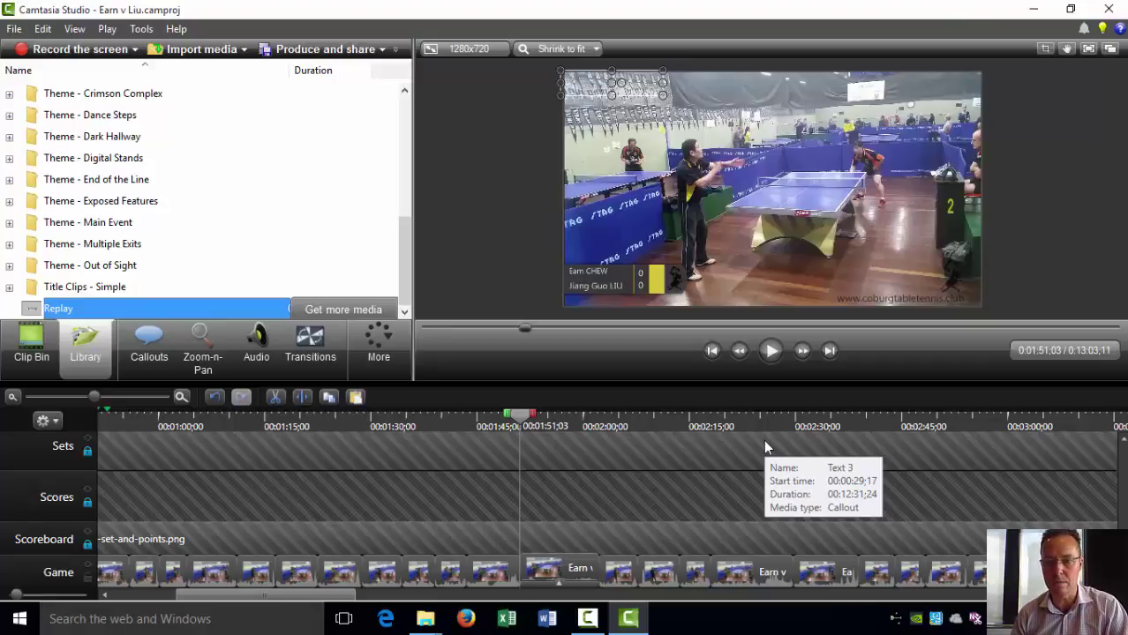
{"action": "scroll", "coordinate": [685, 488], "scroll_direction": "up", "scroll_amount": 5}
{"action": "scroll", "coordinate": [674, 453], "scroll_direction": "up", "scroll_amount": 1}
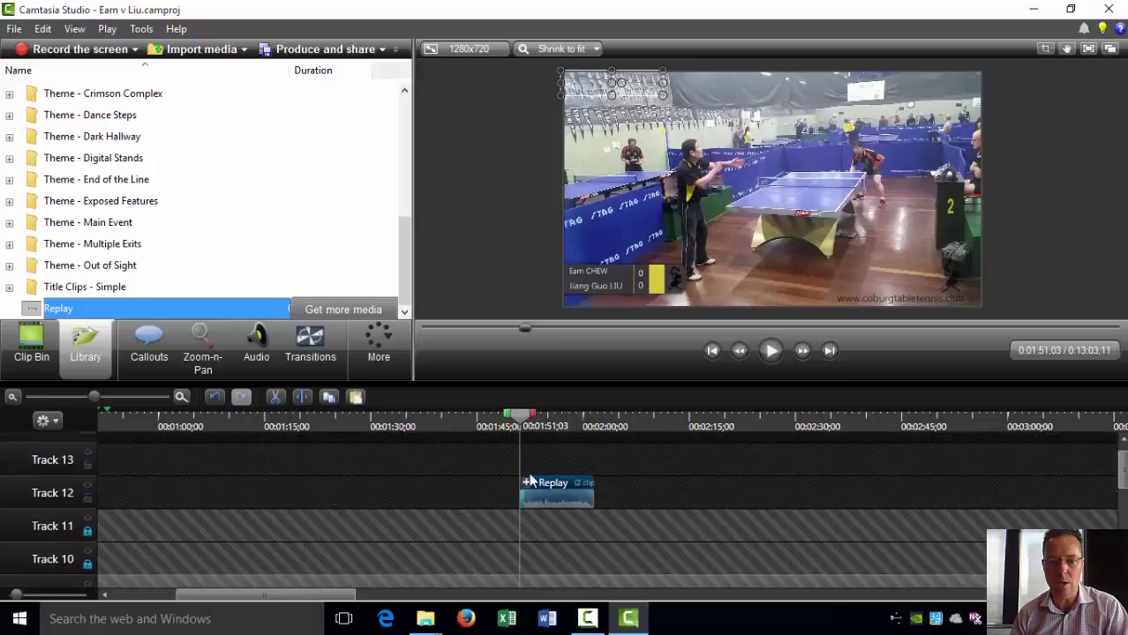
{"action": "left_click", "coordinate": [526, 484]}
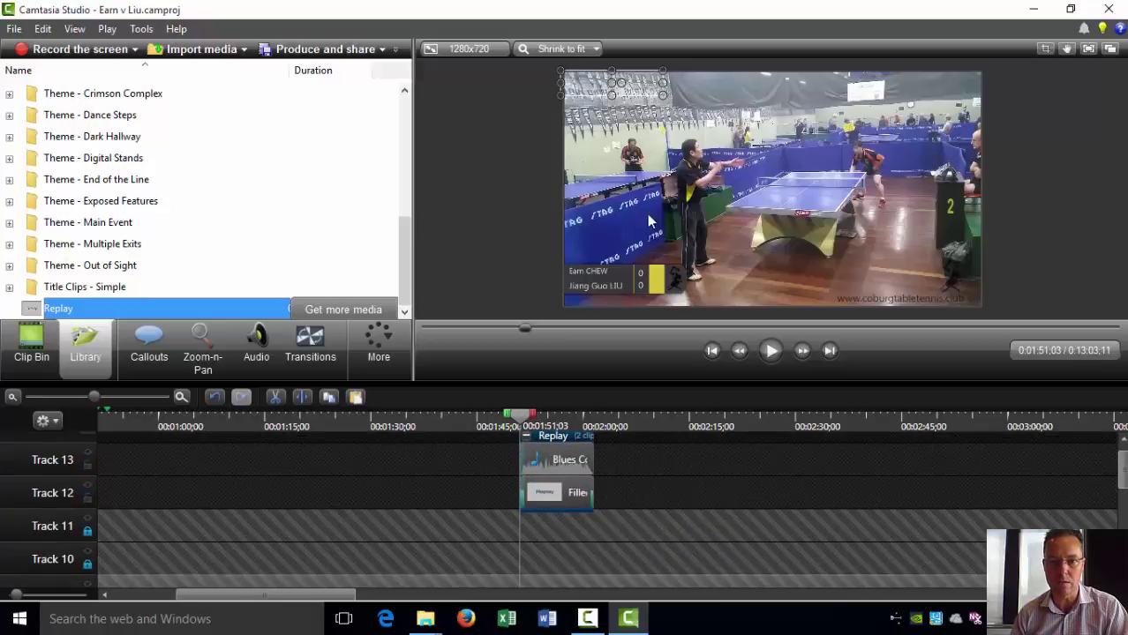
{"action": "left_click", "coordinate": [510, 428]}
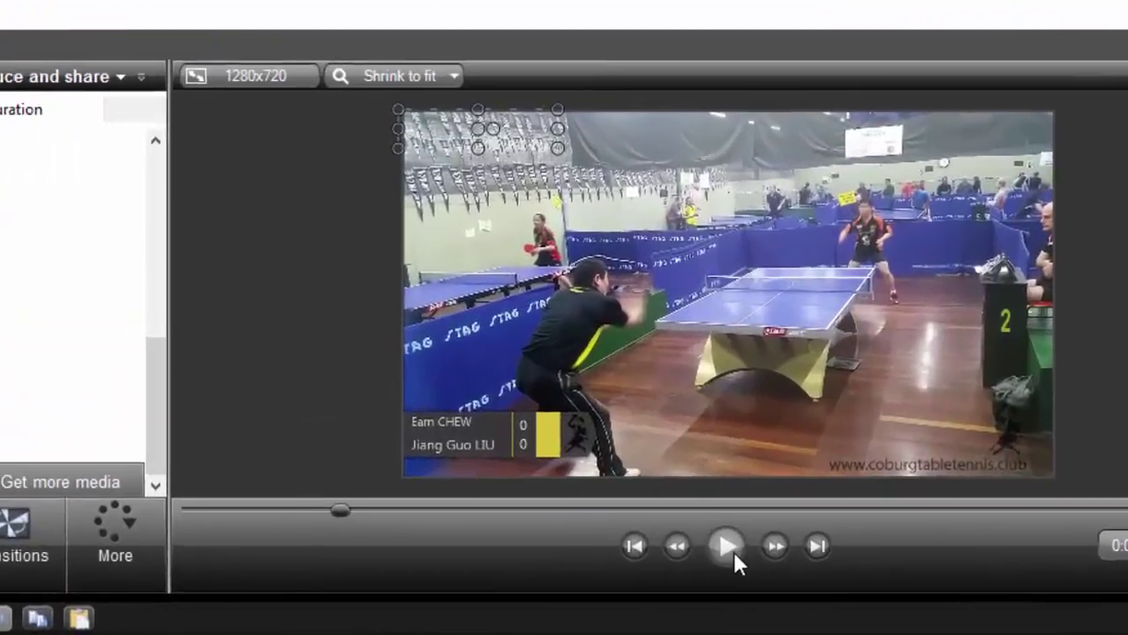
{"action": "left_click", "coordinate": [770, 351]}
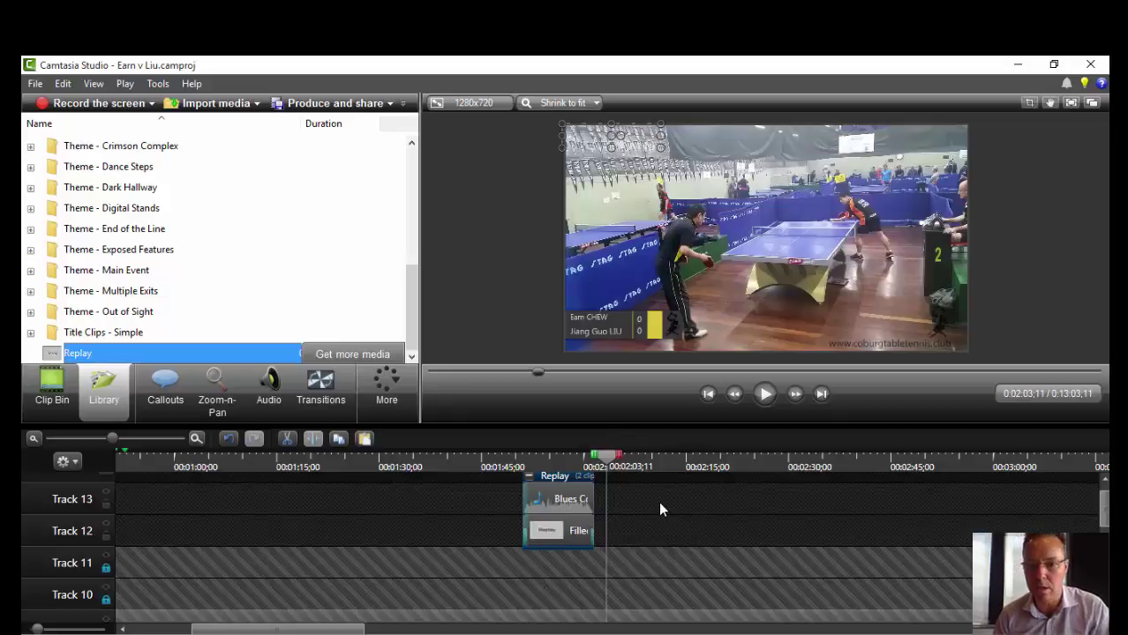
Step: Collapse the first Replay group and drop a new Replay banner at about 3:47
{"action": "scroll", "coordinate": [659, 509], "scroll_direction": "down", "scroll_amount": 6}
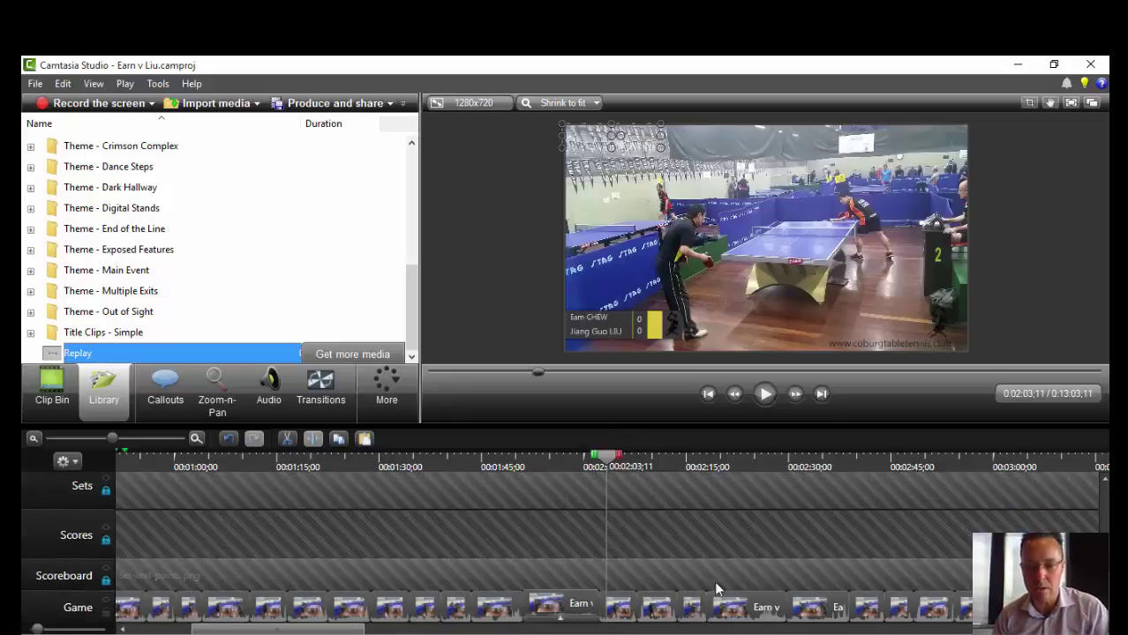
{"action": "scroll", "coordinate": [715, 582], "scroll_direction": "up", "scroll_amount": 7}
{"action": "left_click", "coordinate": [528, 499]}
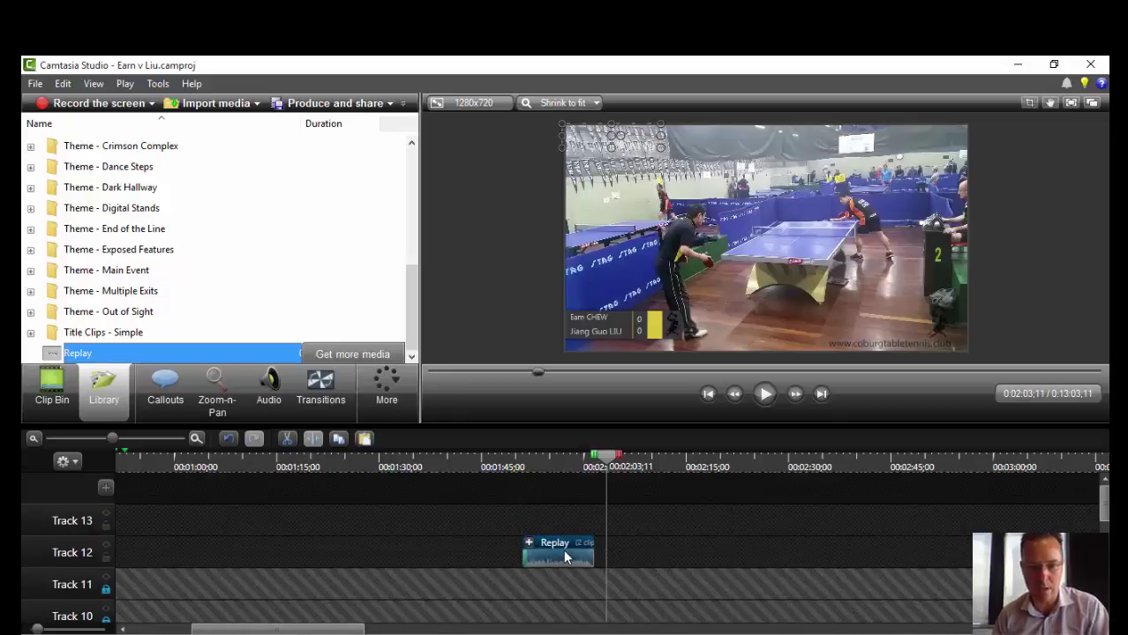
{"action": "scroll", "coordinate": [563, 554], "scroll_direction": "down", "scroll_amount": 6}
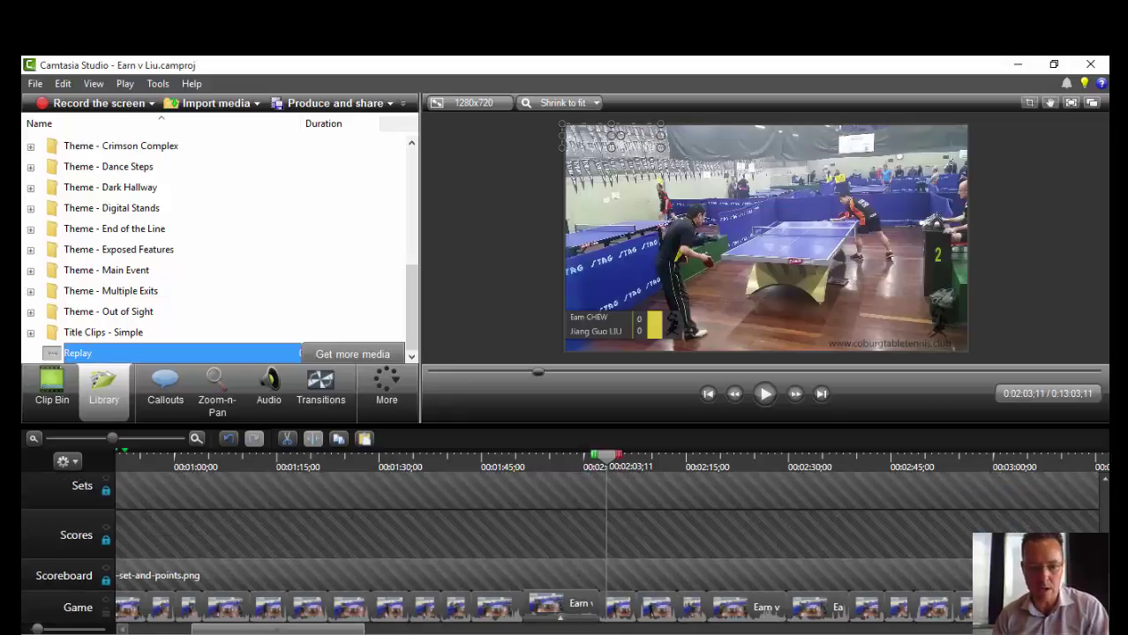
{"action": "left_click_drag", "start_coordinate": [609, 459], "coordinate": [927, 457]}
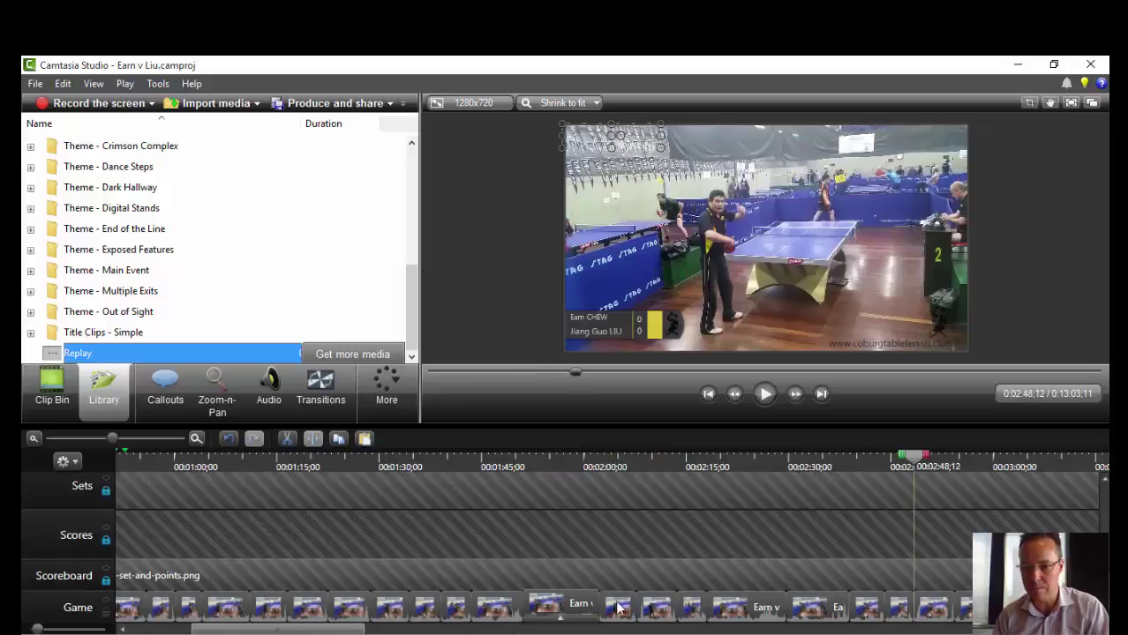
{"action": "left_click_drag", "start_coordinate": [341, 630], "coordinate": [529, 632]}
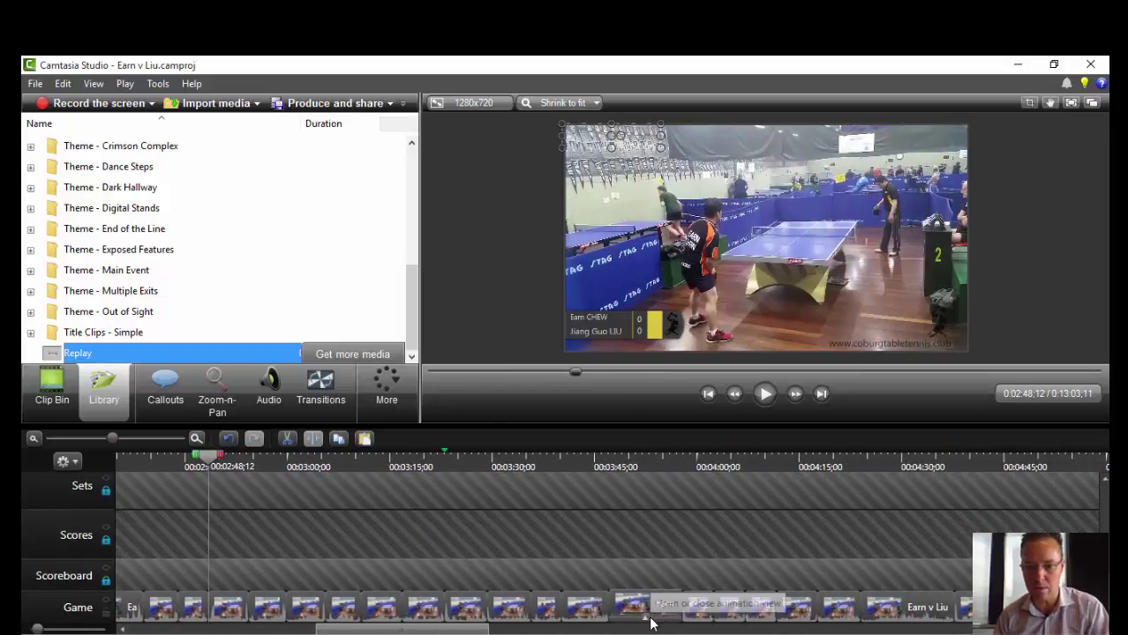
{"action": "left_click", "coordinate": [610, 457]}
{"action": "left_click_drag", "start_coordinate": [612, 458], "coordinate": [607, 461]}
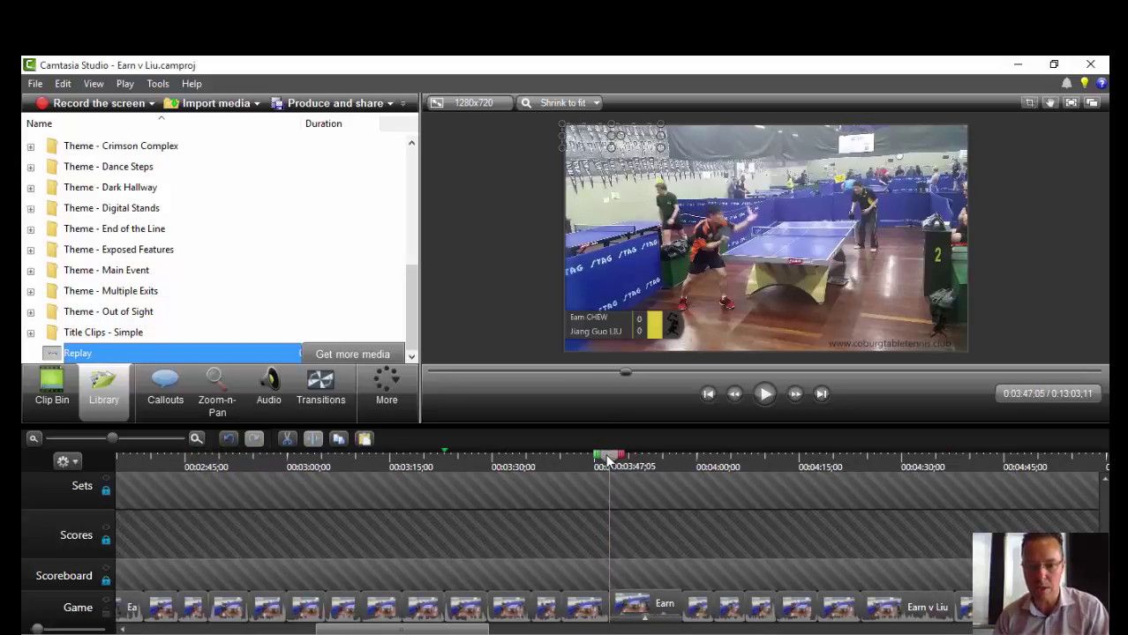
{"action": "scroll", "coordinate": [639, 477], "scroll_direction": "up", "scroll_amount": 5}
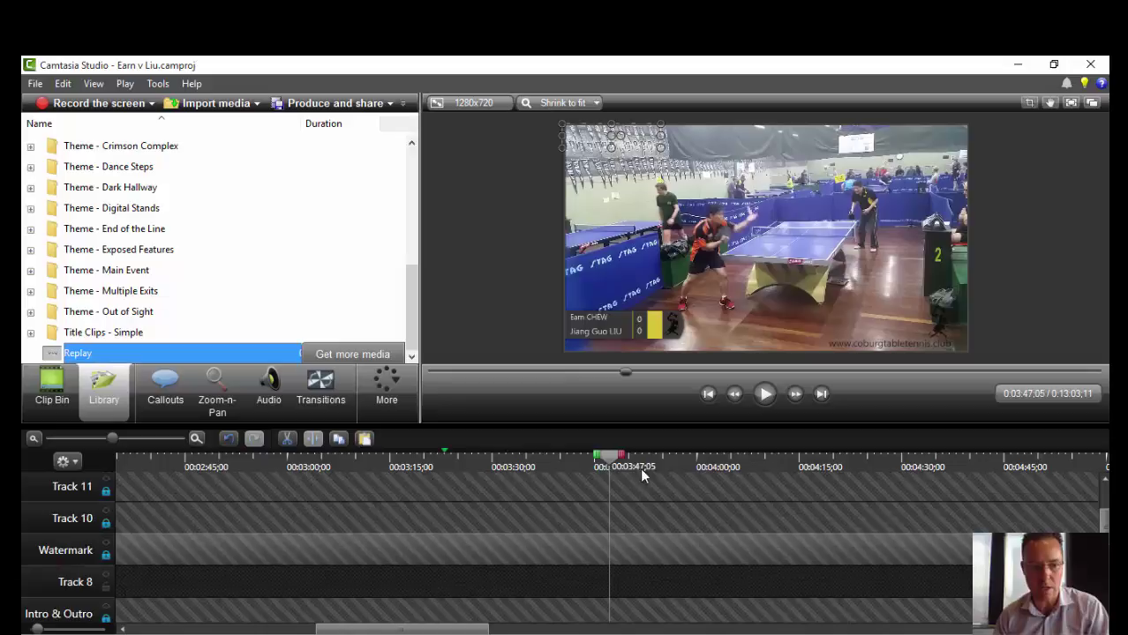
{"action": "left_click_drag", "start_coordinate": [663, 502], "coordinate": [663, 502]}
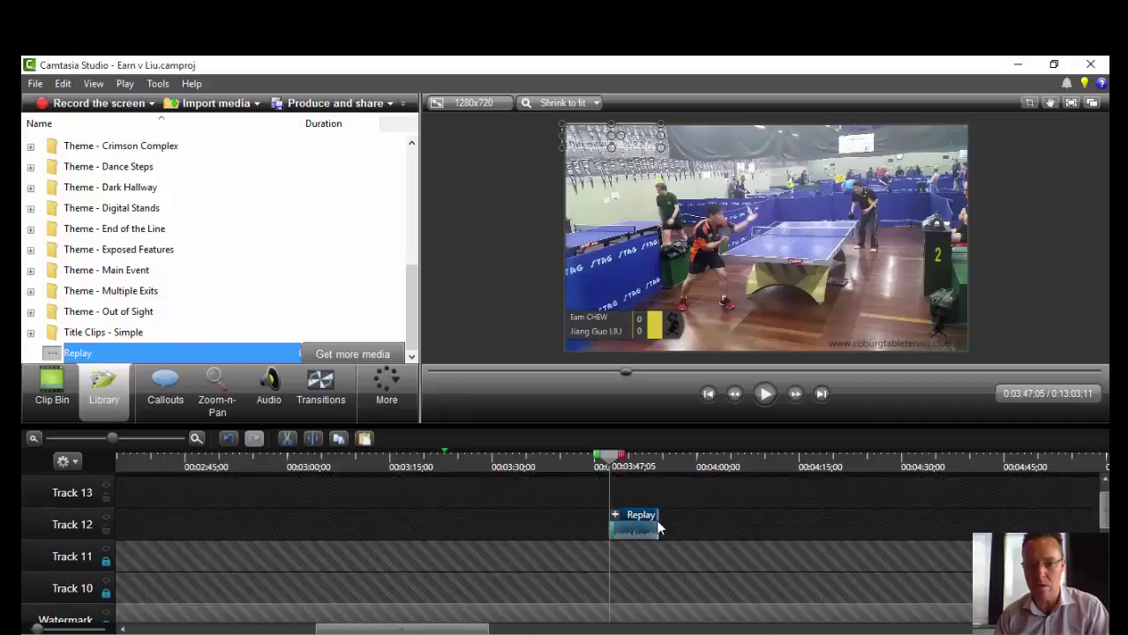
Step: Lengthen the new Replay clip to about nine seconds and preview it from 3:43
{"action": "scroll", "coordinate": [661, 527], "scroll_direction": "down", "scroll_amount": 5}
{"action": "scroll", "coordinate": [652, 577], "scroll_direction": "up", "scroll_amount": 5}
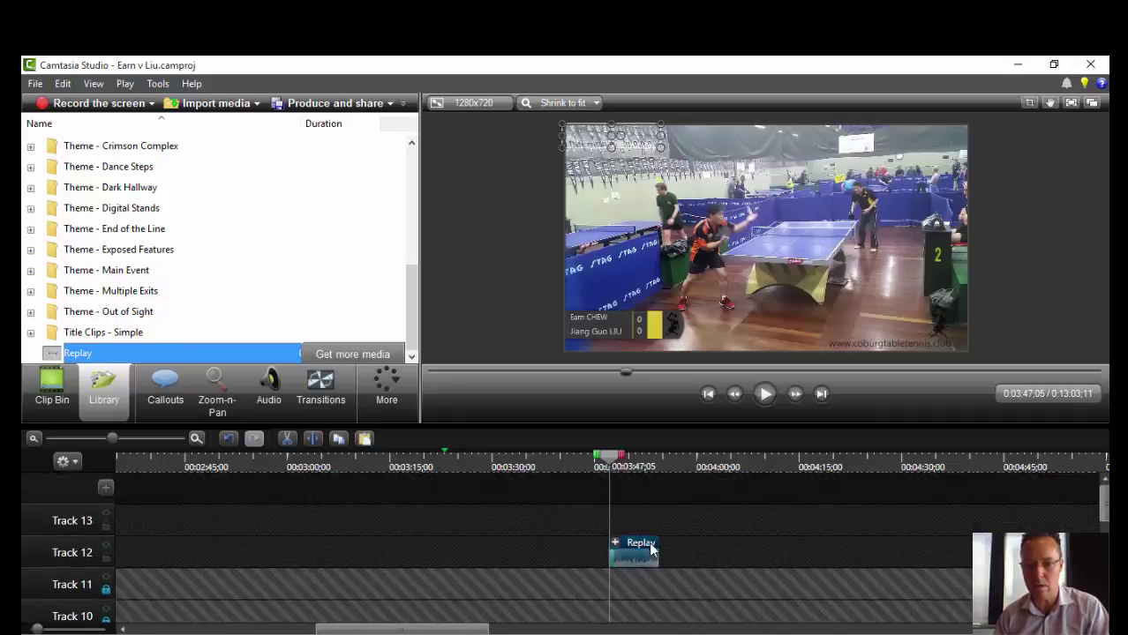
{"action": "left_click", "coordinate": [662, 557]}
{"action": "left_click_drag", "start_coordinate": [657, 553], "coordinate": [691, 552]}
{"action": "left_click", "coordinate": [586, 471]}
{"action": "key", "text": "space"}
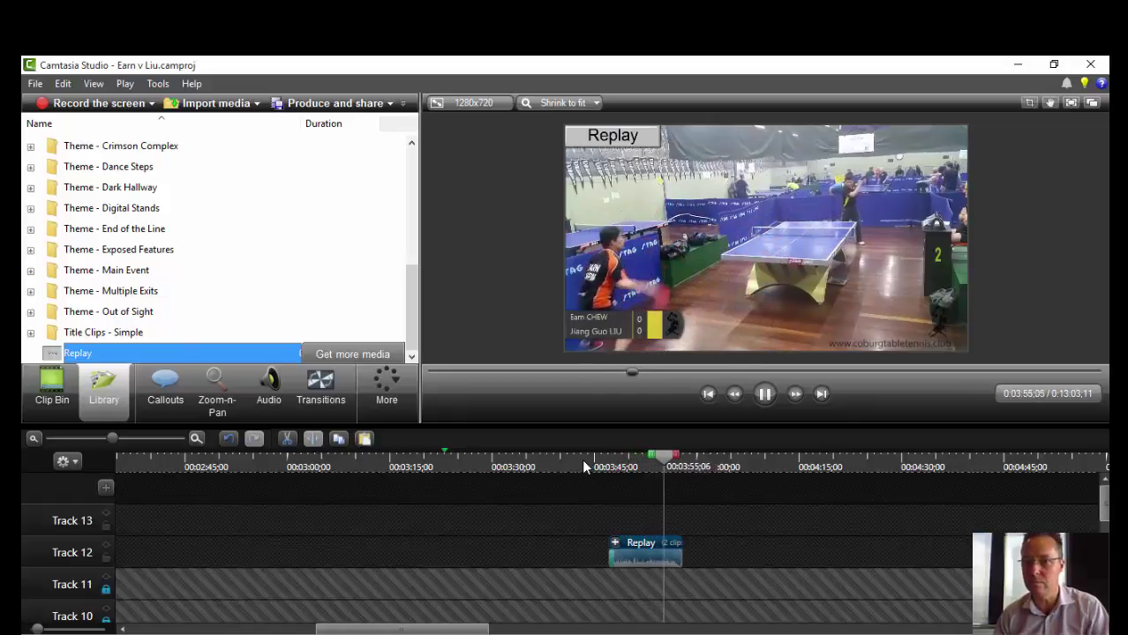
{"action": "key", "text": "space"}
{"action": "scroll", "coordinate": [389, 629], "scroll_direction": "down", "scroll_amount": 5}
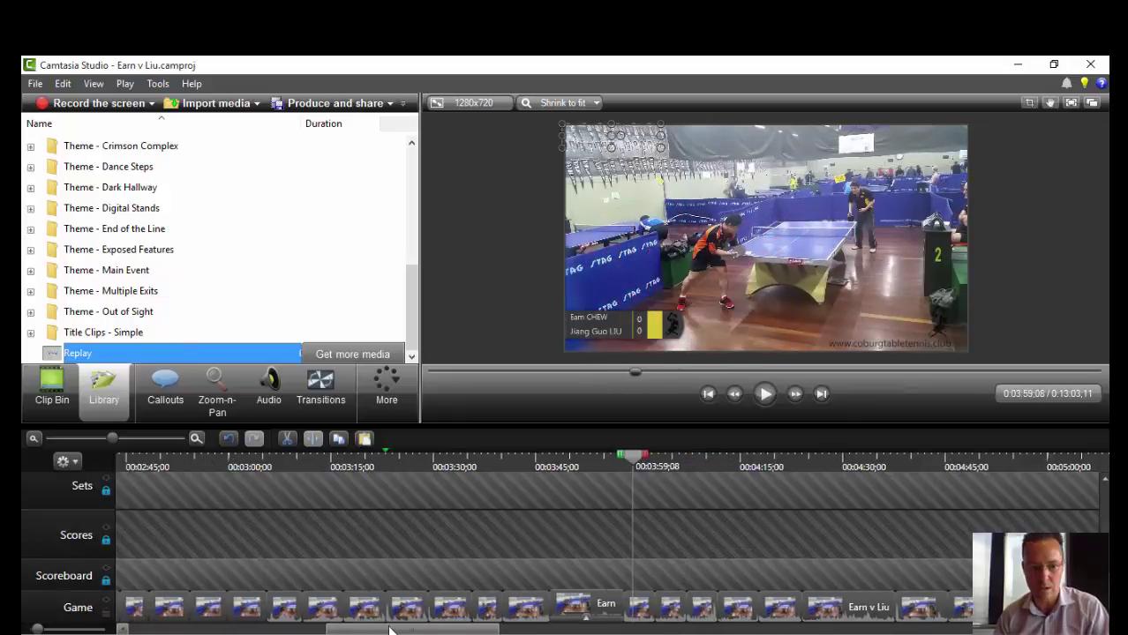
Step: From 0:30, unlock the Scores track, lock Game and Track 12, and pause at 0:38
{"action": "left_click_drag", "start_coordinate": [388, 630], "coordinate": [234, 628]}
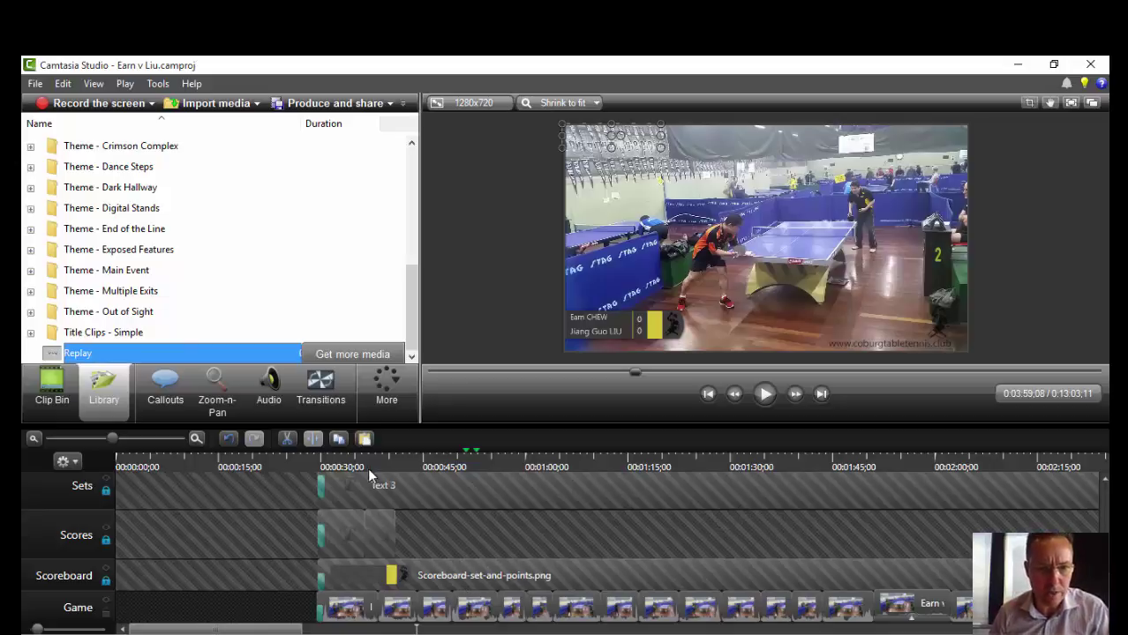
{"action": "left_click", "coordinate": [325, 455]}
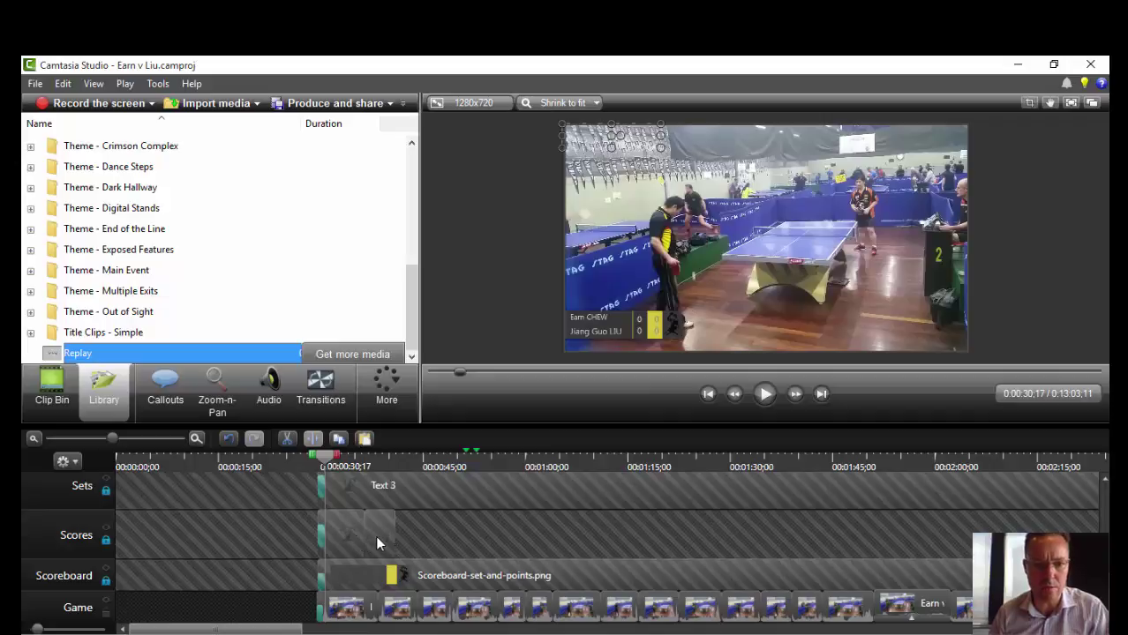
{"action": "left_click", "coordinate": [104, 543]}
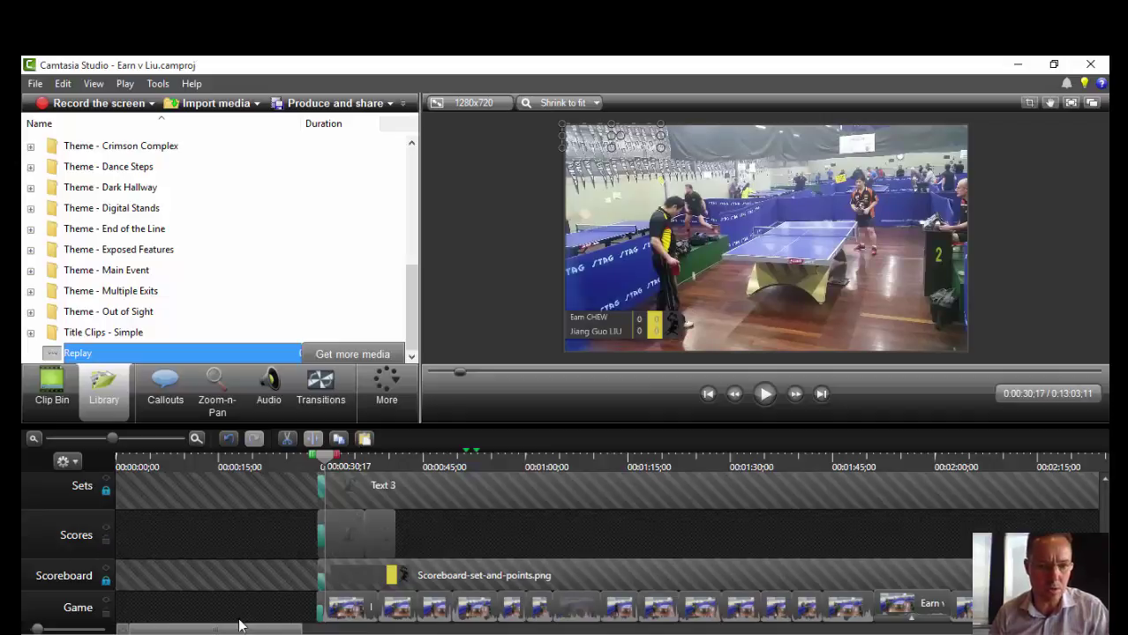
{"action": "left_click", "coordinate": [104, 613]}
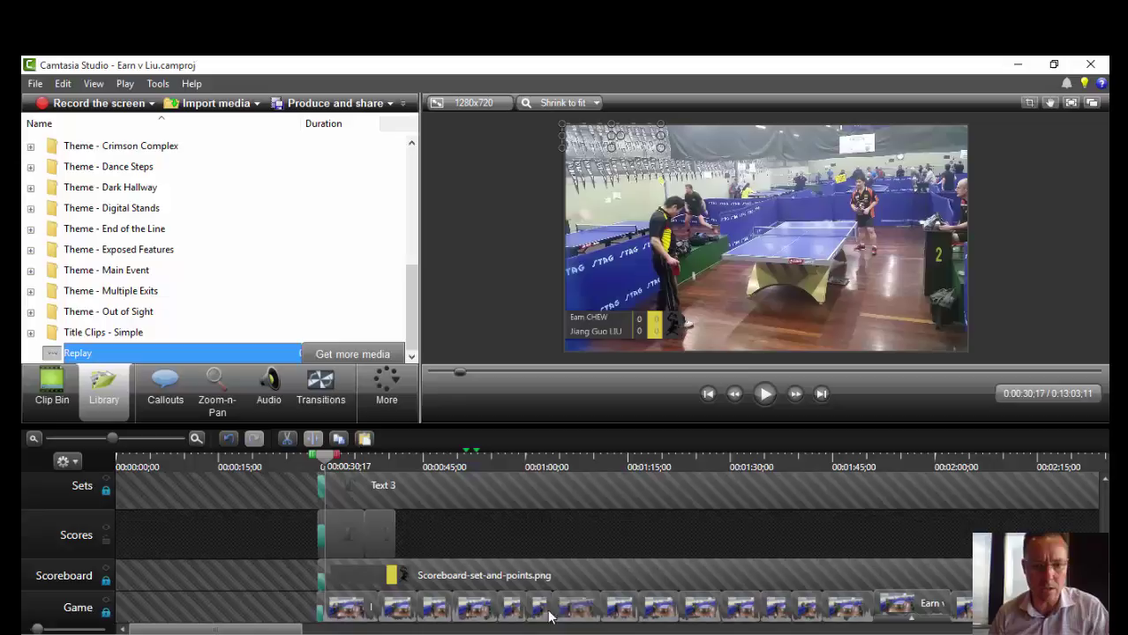
{"action": "scroll", "coordinate": [416, 537], "scroll_direction": "up", "scroll_amount": 10}
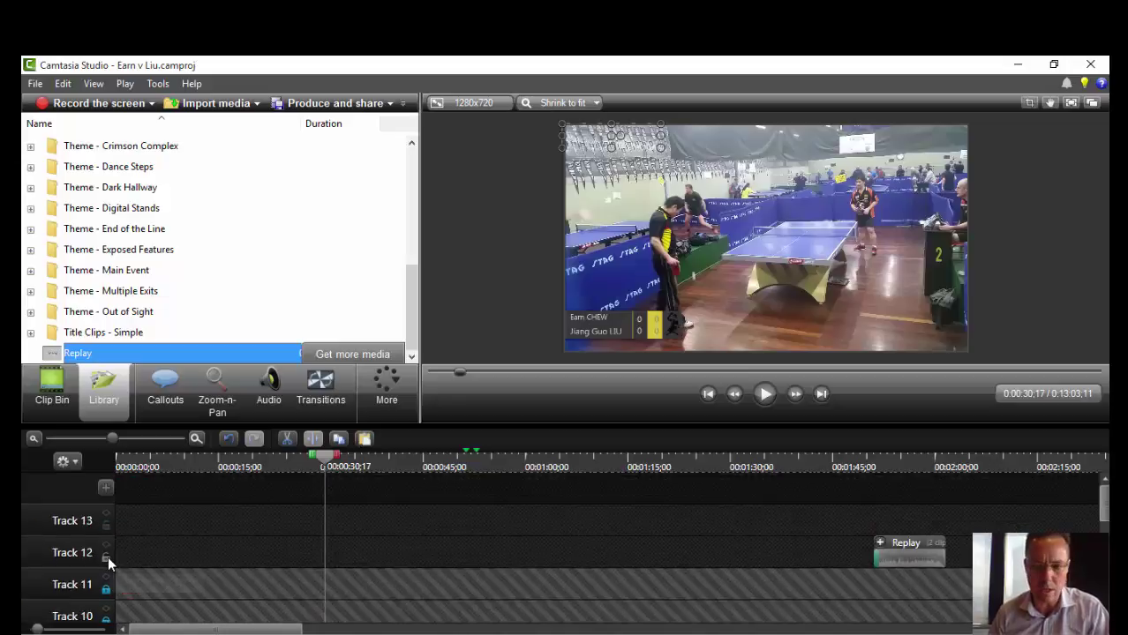
{"action": "left_click", "coordinate": [107, 556]}
{"action": "scroll", "coordinate": [380, 481], "scroll_direction": "down", "scroll_amount": 10}
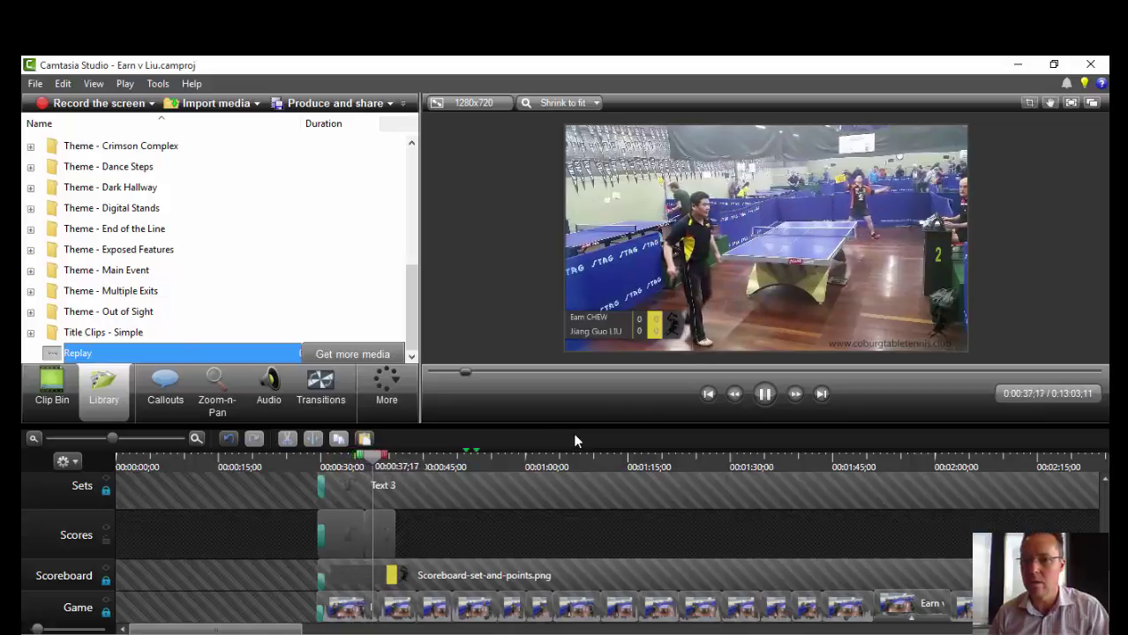
{"action": "left_click", "coordinate": [765, 394]}
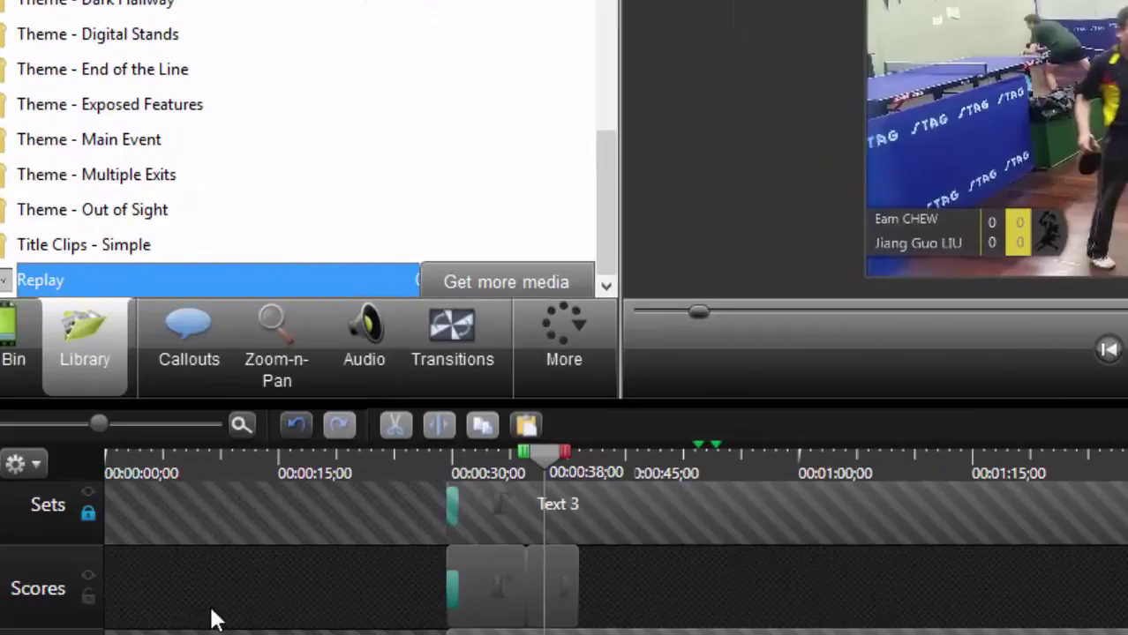
Step: Change the second player's score in the 0:36 callout from 0 to 1
{"action": "left_click", "coordinate": [555, 586]}
{"action": "double_click", "coordinate": [554, 583]}
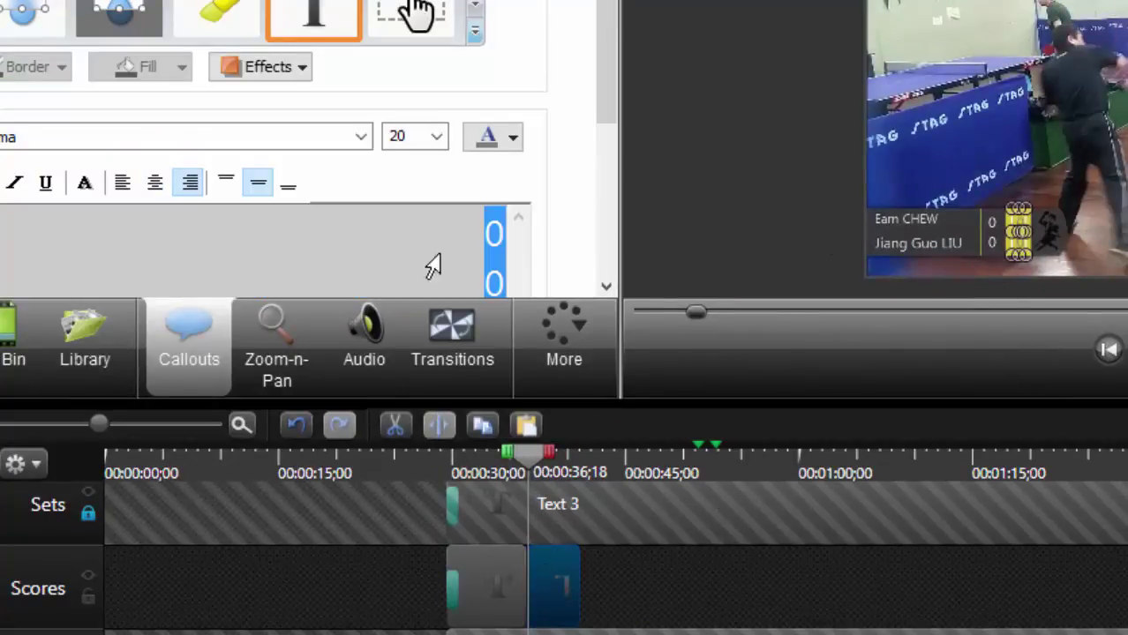
{"action": "left_click_drag", "start_coordinate": [433, 265], "coordinate": [397, 294]}
{"action": "type", "text": "1"}
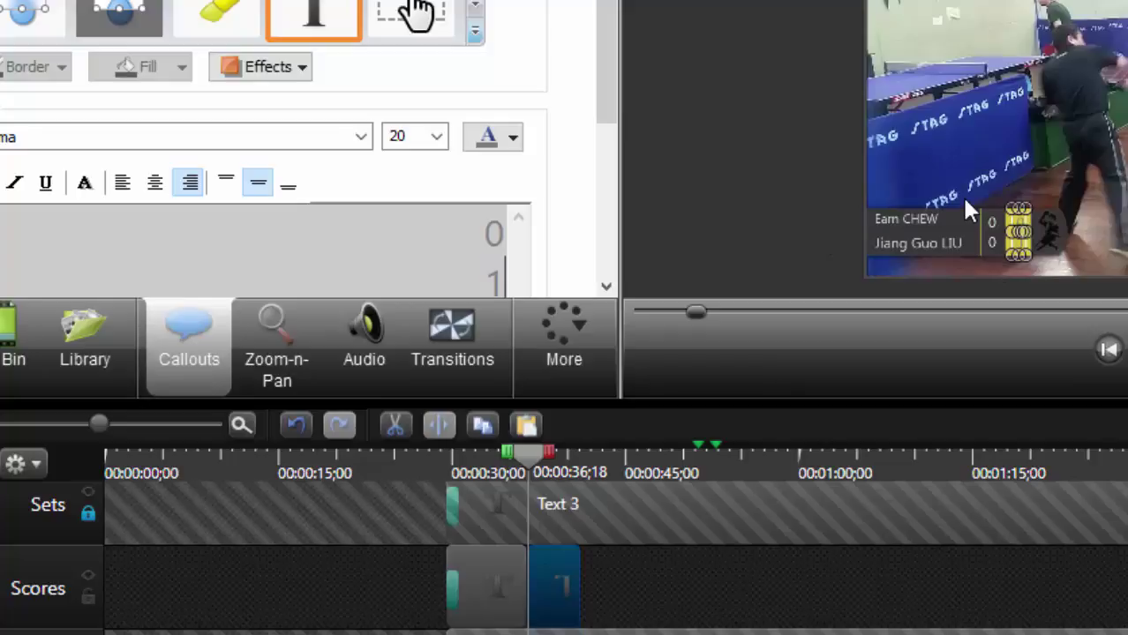
{"action": "left_click", "coordinate": [1011, 42]}
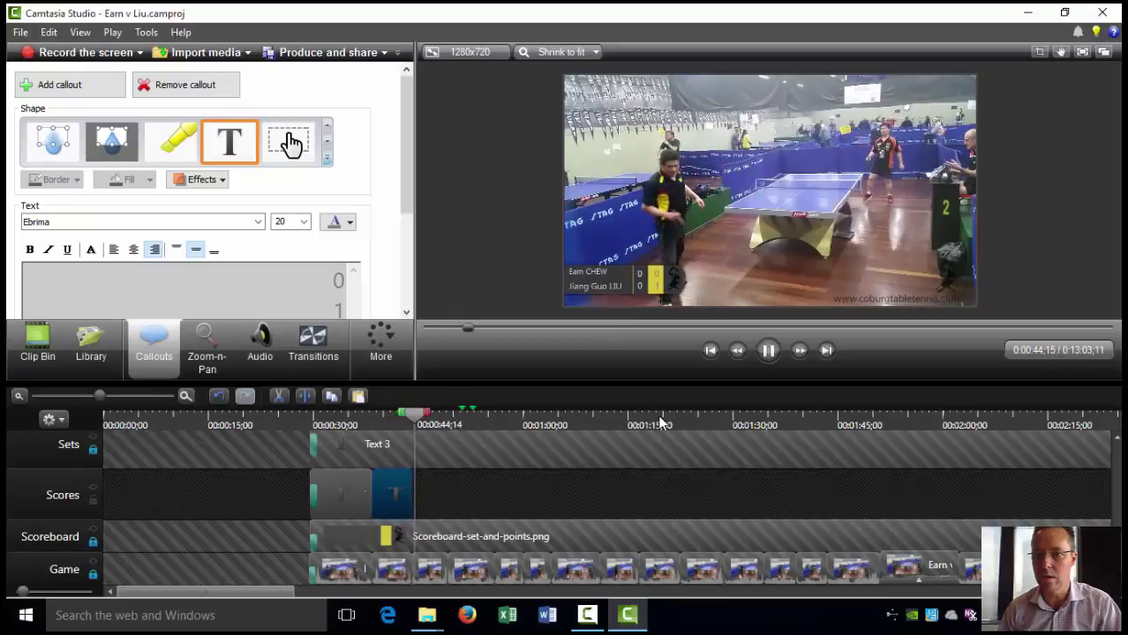
{"action": "key", "text": "space"}
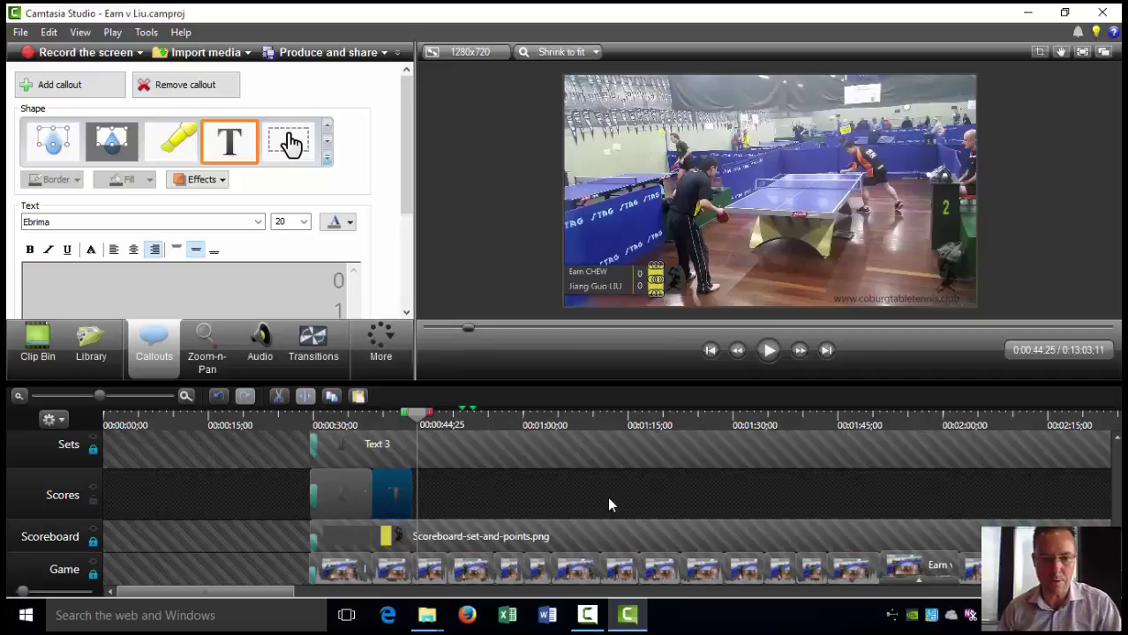
Step: Shorten the following 0–2 score callout starting at 0:44:04, then return to about 0:40
{"action": "scroll", "coordinate": [516, 494], "scroll_direction": "down", "scroll_amount": 3}
{"action": "scroll", "coordinate": [514, 477], "scroll_direction": "up", "scroll_amount": 5}
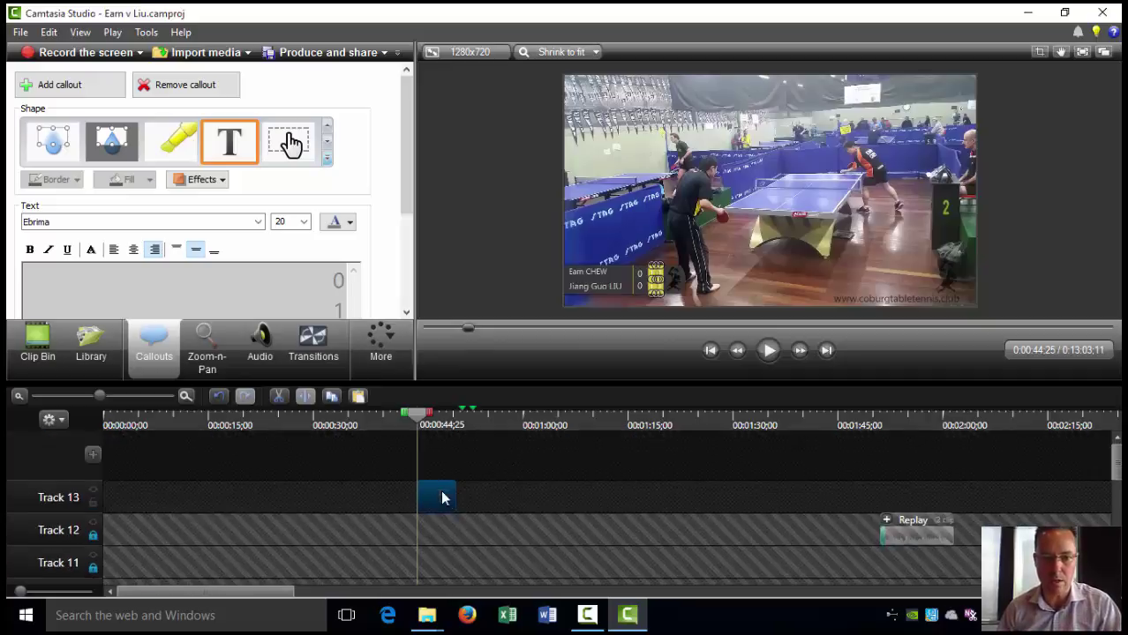
{"action": "scroll", "coordinate": [442, 499], "scroll_direction": "down", "scroll_amount": 6}
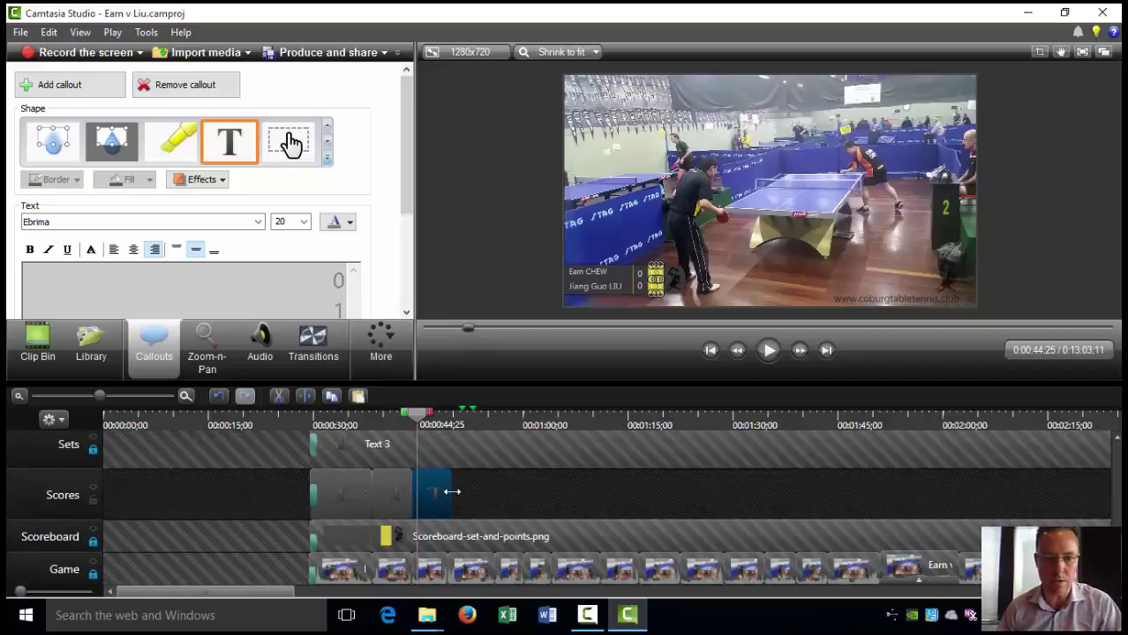
{"action": "mouse_move", "coordinate": [451, 492]}
{"action": "left_mouse_down"}
{"action": "mouse_move", "coordinate": [466, 492]}
{"action": "mouse_move", "coordinate": [447, 492]}
{"action": "left_mouse_up"}
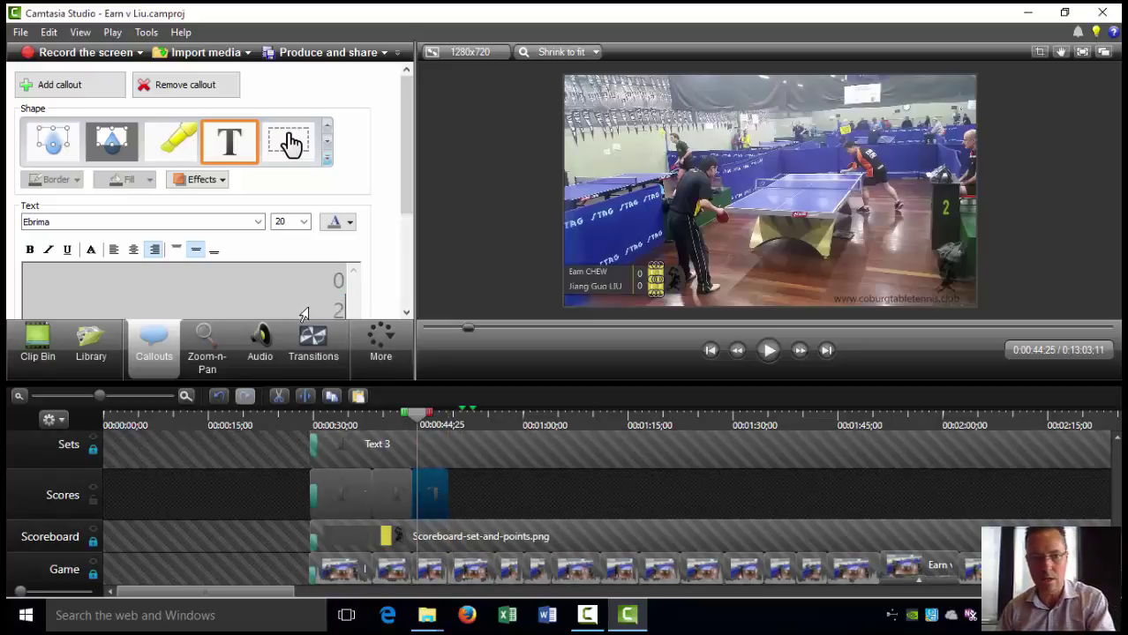
{"action": "left_click", "coordinate": [517, 509]}
{"action": "scroll", "coordinate": [434, 423], "scroll_direction": "up", "scroll_amount": 6}
{"action": "left_click", "coordinate": [391, 415]}
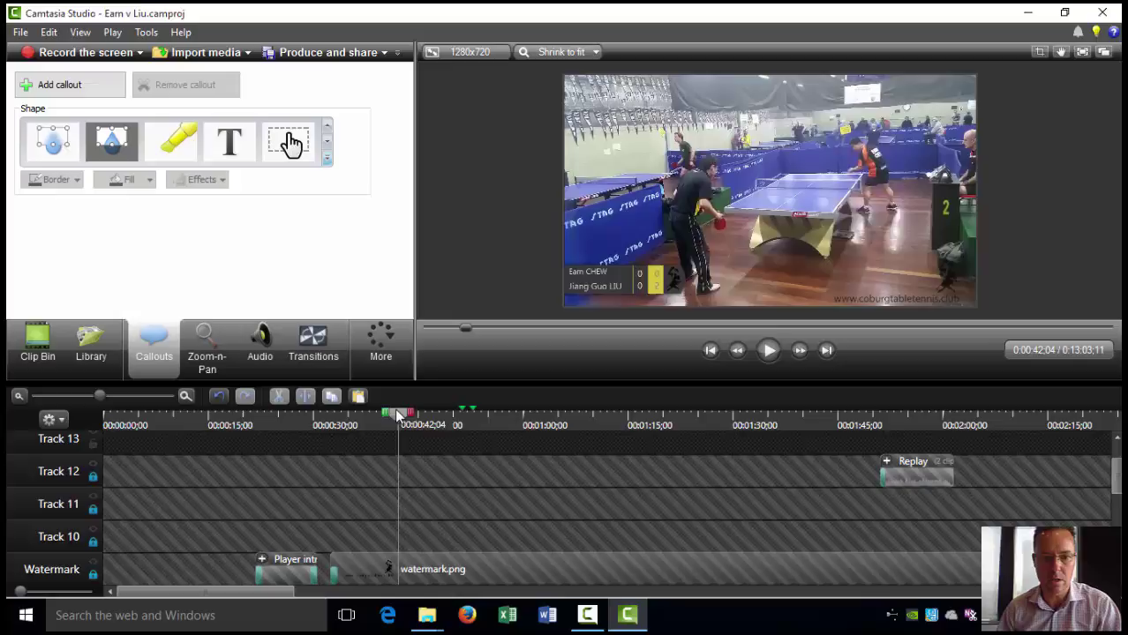
Step: Play back the match to review the updated score callouts
{"action": "key", "text": "space"}
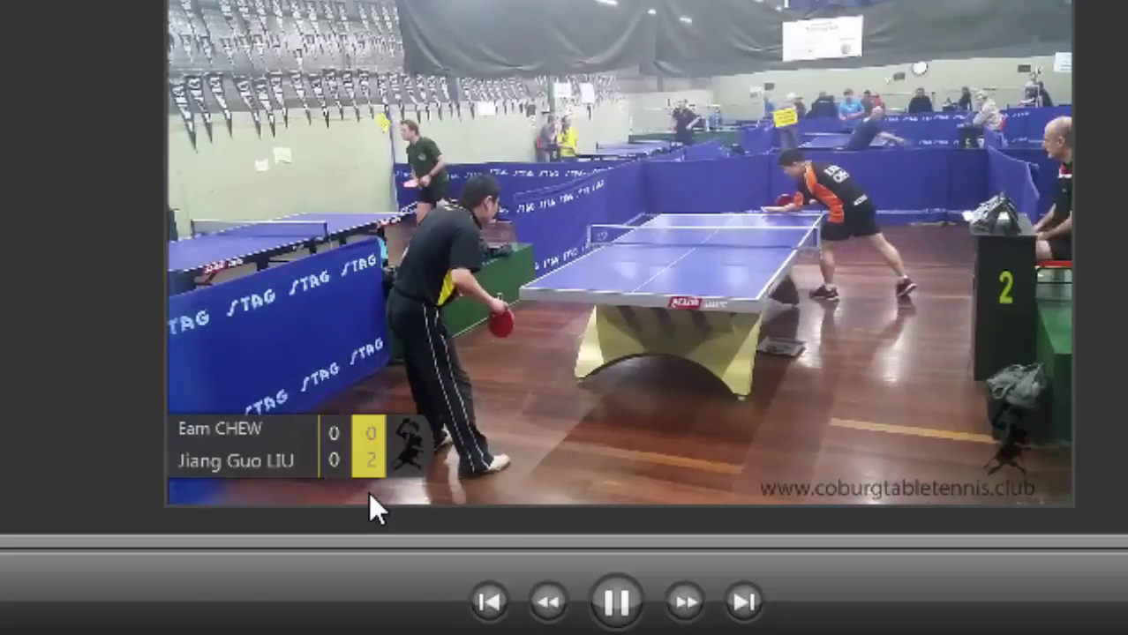
{"action": "key", "text": "space"}
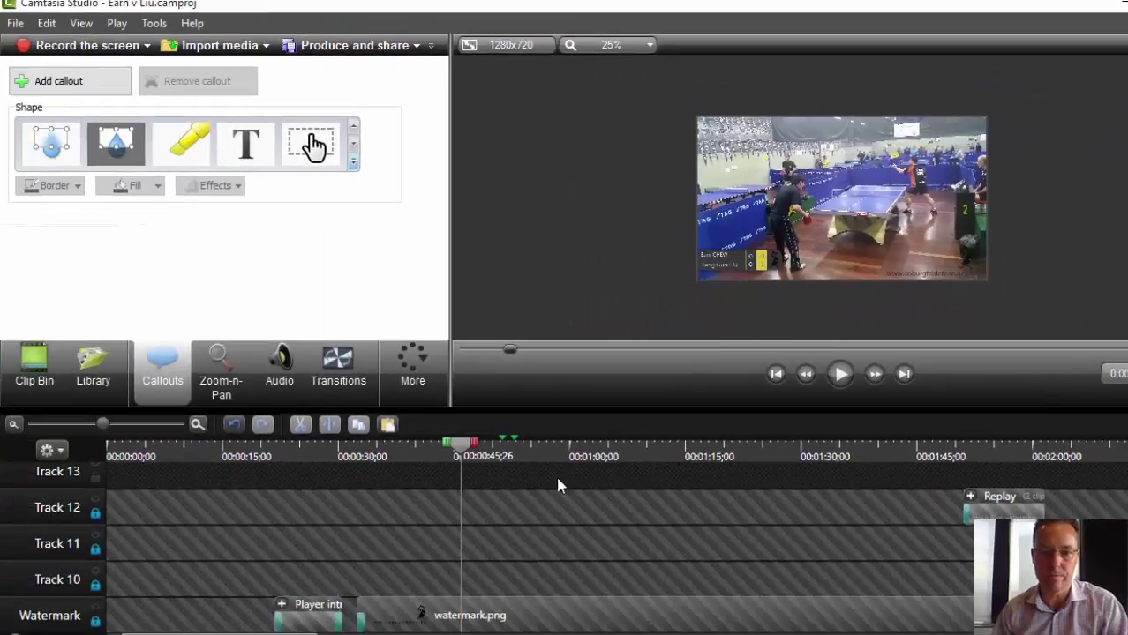
{"action": "scroll", "coordinate": [672, 238], "scroll_direction": "up", "scroll_amount": 1}
{"action": "scroll", "coordinate": [669, 249], "scroll_direction": "down", "scroll_amount": 1}
{"action": "scroll", "coordinate": [669, 249], "scroll_direction": "up", "scroll_amount": 1}
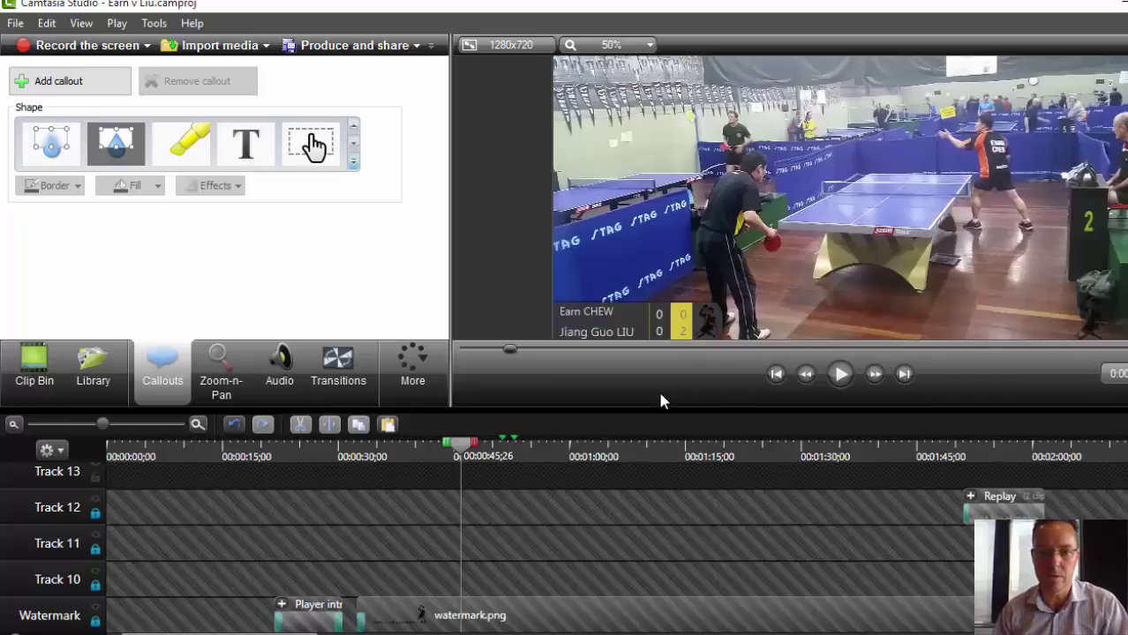
{"action": "scroll", "coordinate": [313, 145], "scroll_direction": "down", "scroll_amount": 3}
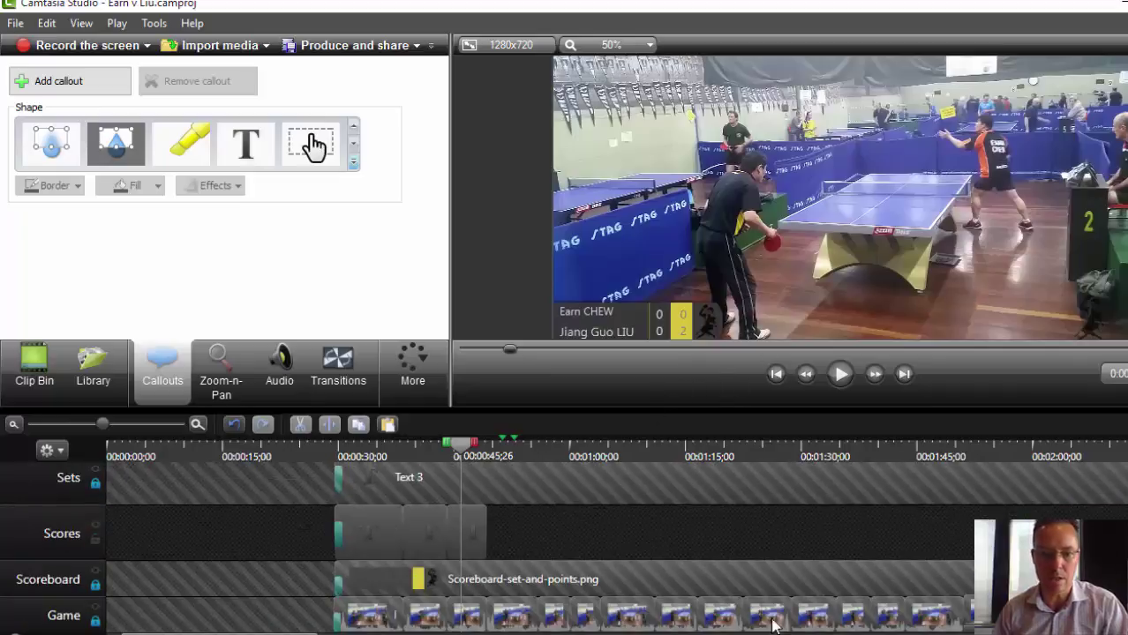
{"action": "key", "text": "space"}
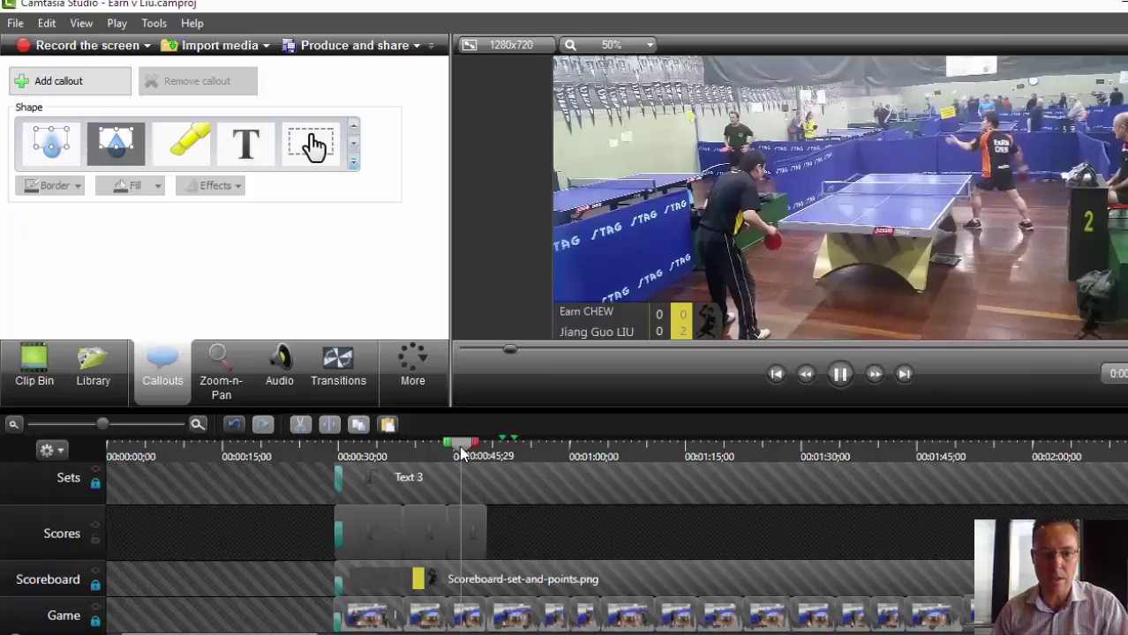
{"action": "key", "text": "space"}
{"action": "key", "text": "space"}
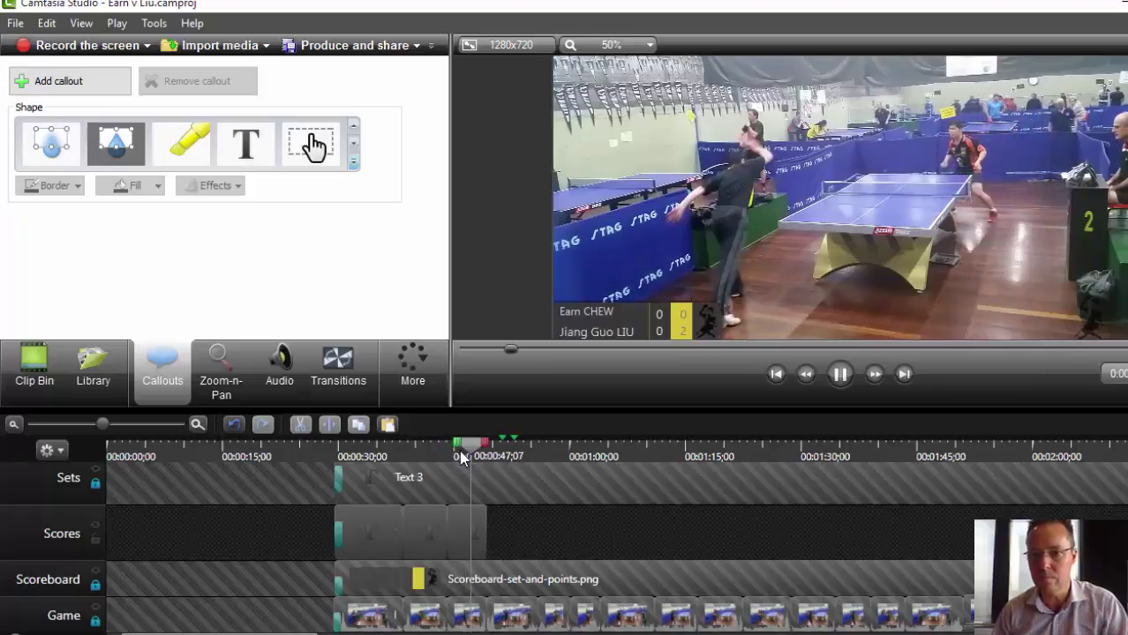
{"action": "key", "text": "space"}
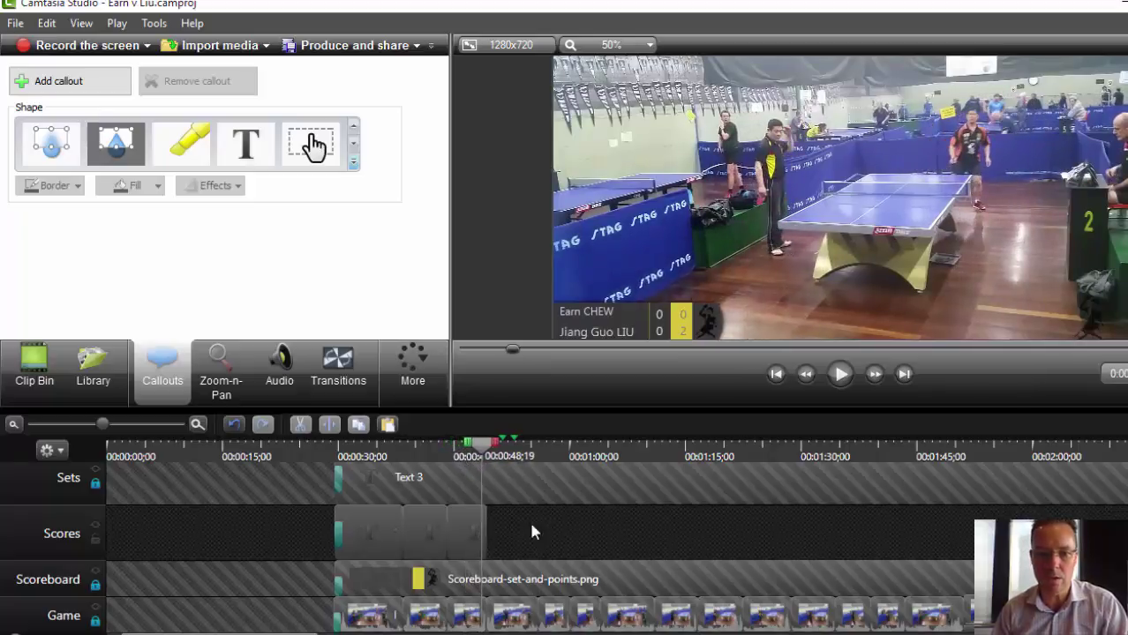
Step: Duplicate the latest score callout and move it to the next point's time
{"action": "left_click", "coordinate": [471, 520]}
{"action": "key", "text": "ctrl+c"}
{"action": "key", "text": "ctrl+v"}
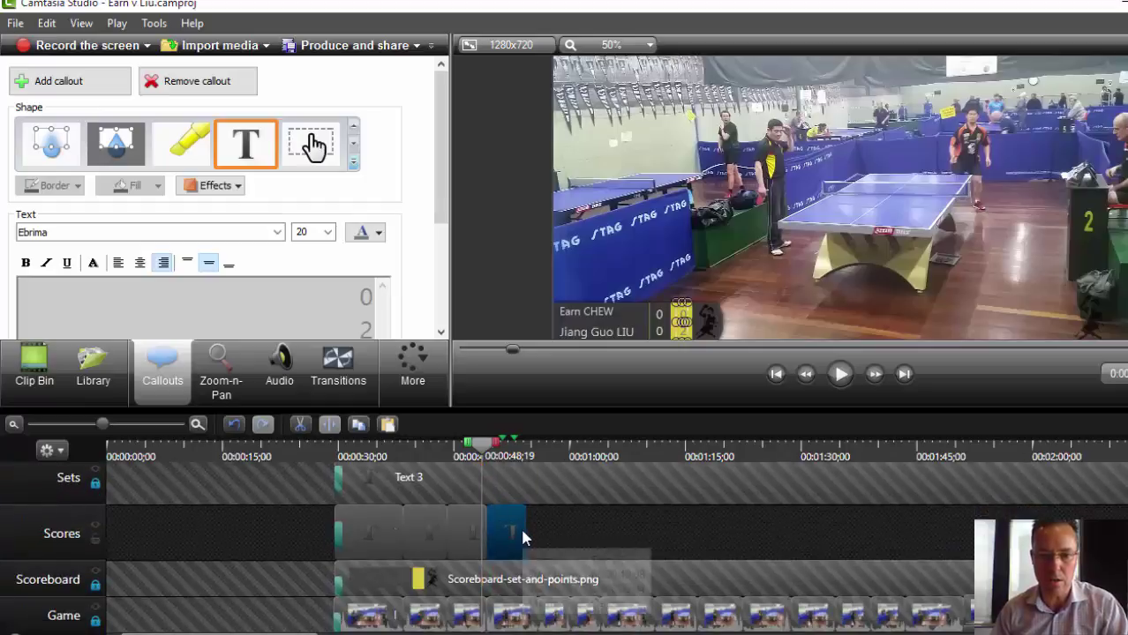
{"action": "left_click_drag", "start_coordinate": [520, 533], "coordinate": [537, 534]}
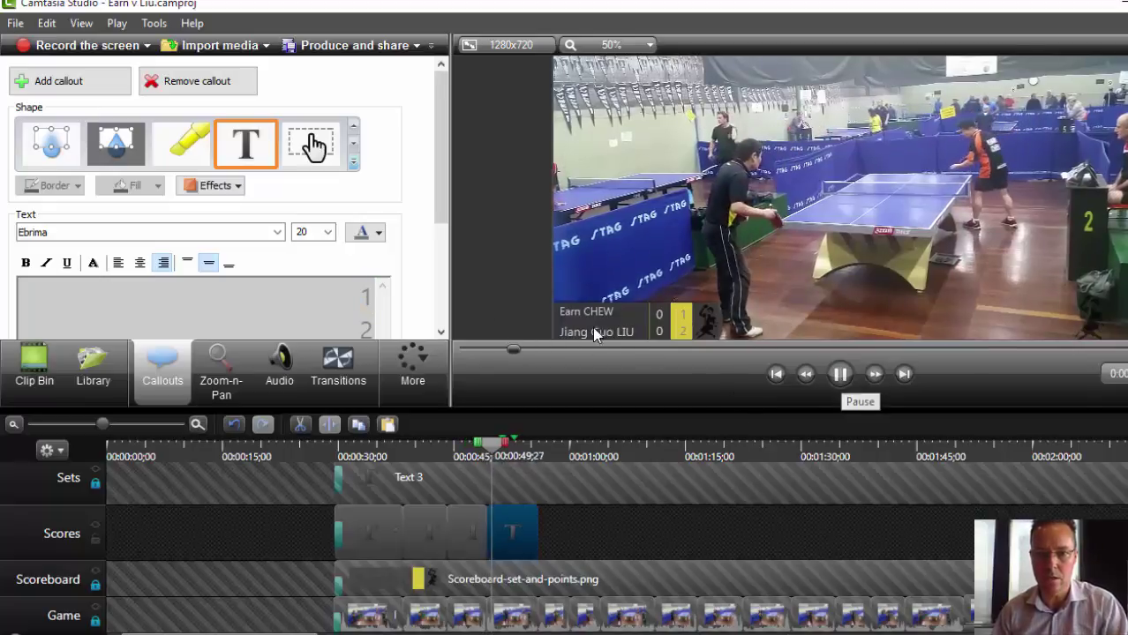
{"action": "left_click", "coordinate": [841, 375]}
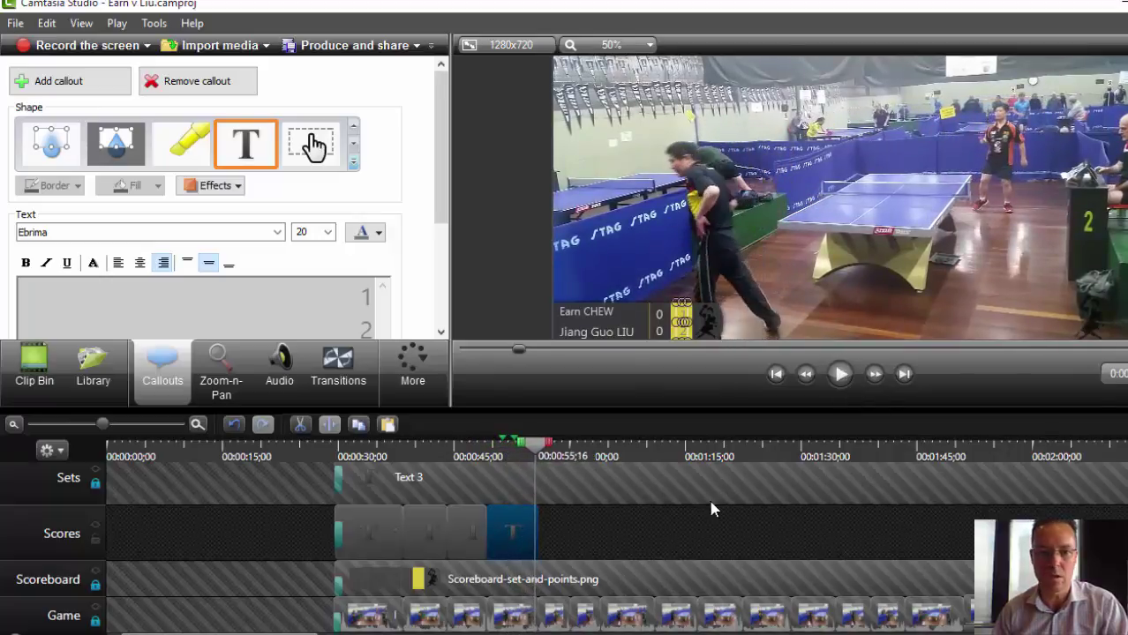
{"action": "left_click_drag", "start_coordinate": [520, 536], "coordinate": [570, 532]}
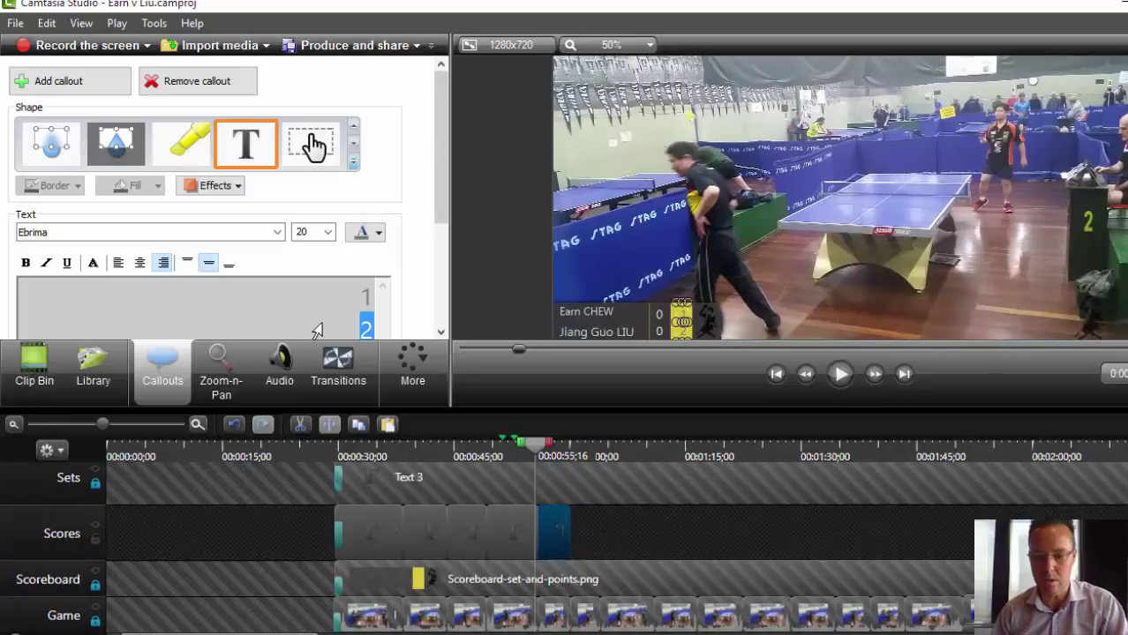
{"action": "left_click", "coordinate": [844, 375]}
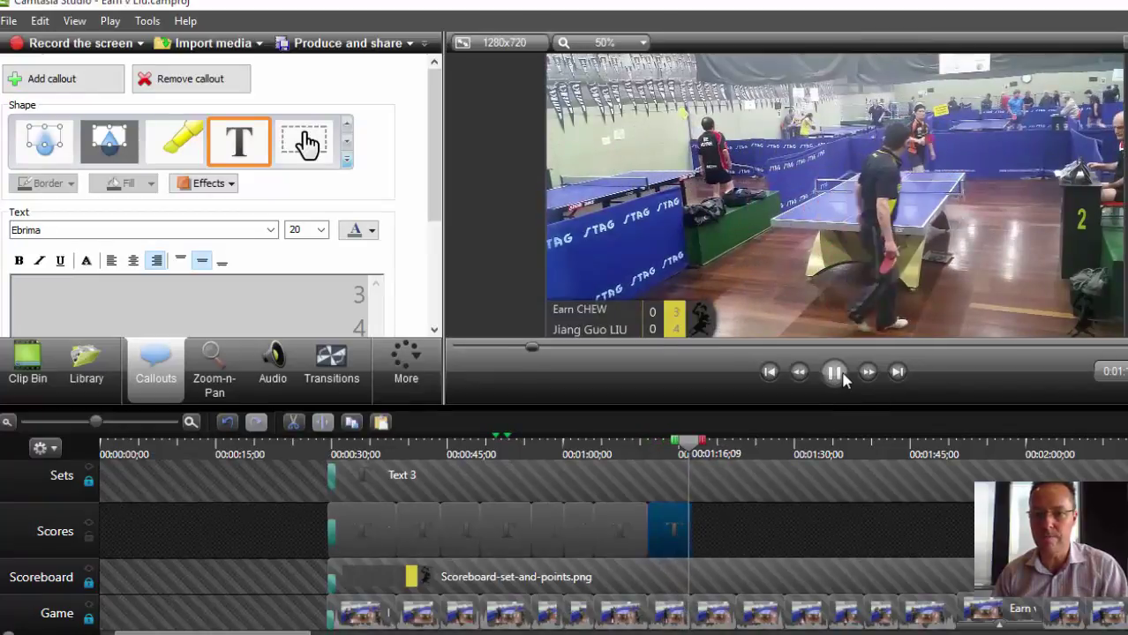
{"action": "left_click", "coordinate": [843, 377]}
{"action": "left_click_drag", "start_coordinate": [669, 530], "coordinate": [734, 532]}
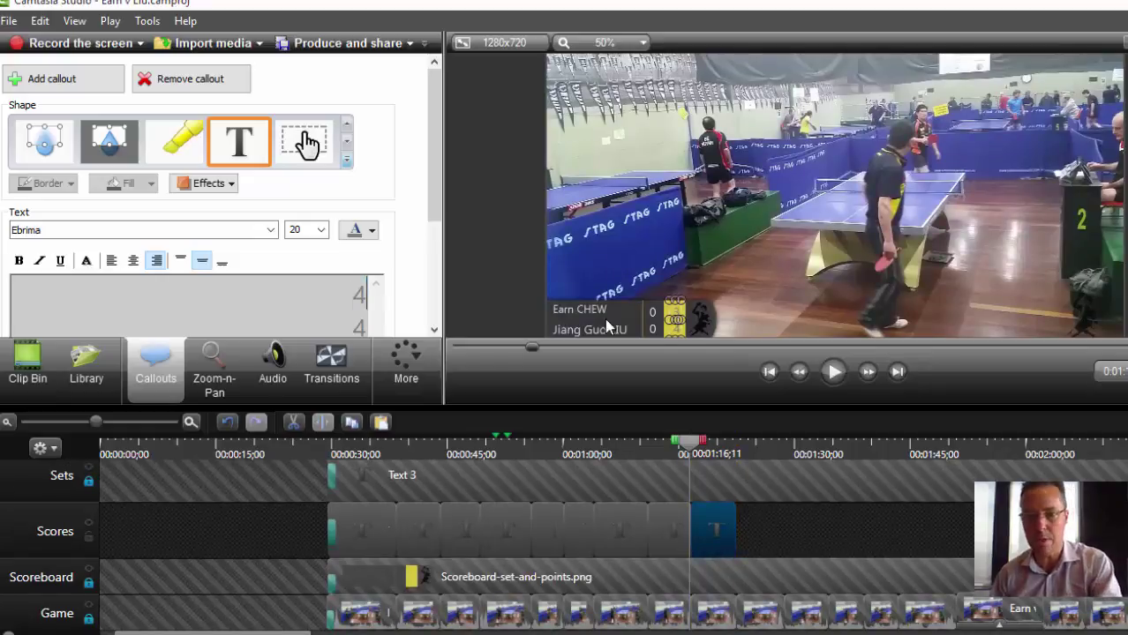
Step: Rewatch from 1:16;18 to the end of the first game at 11–7
{"action": "left_click", "coordinate": [835, 374]}
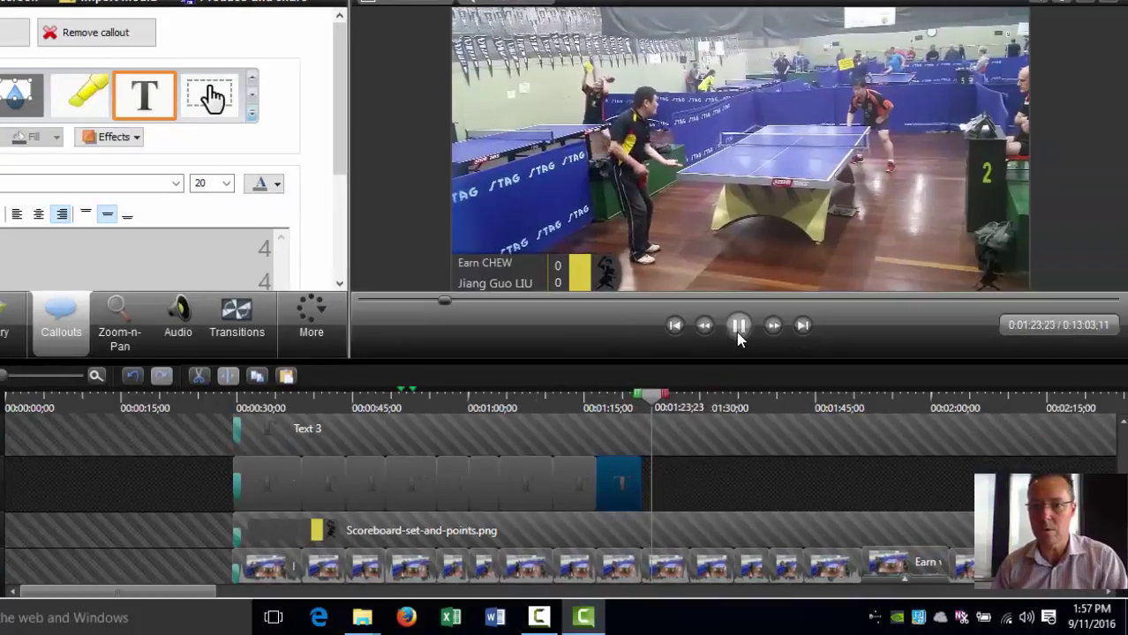
{"action": "left_click", "coordinate": [739, 334]}
{"action": "left_click_drag", "start_coordinate": [649, 402], "coordinate": [598, 397]}
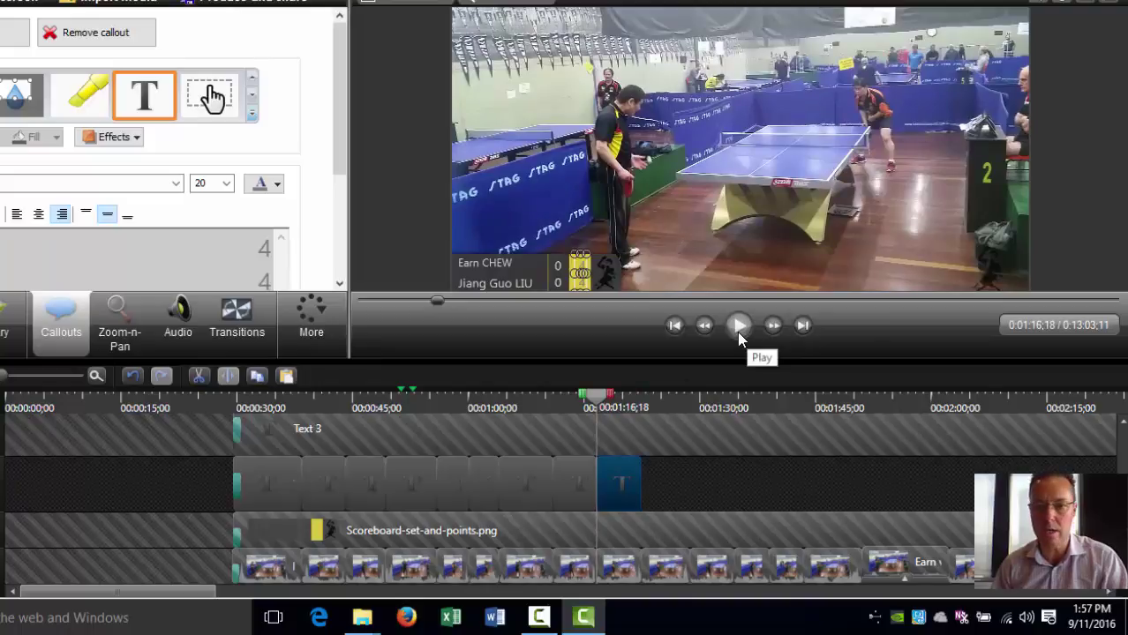
{"action": "left_click", "coordinate": [737, 331]}
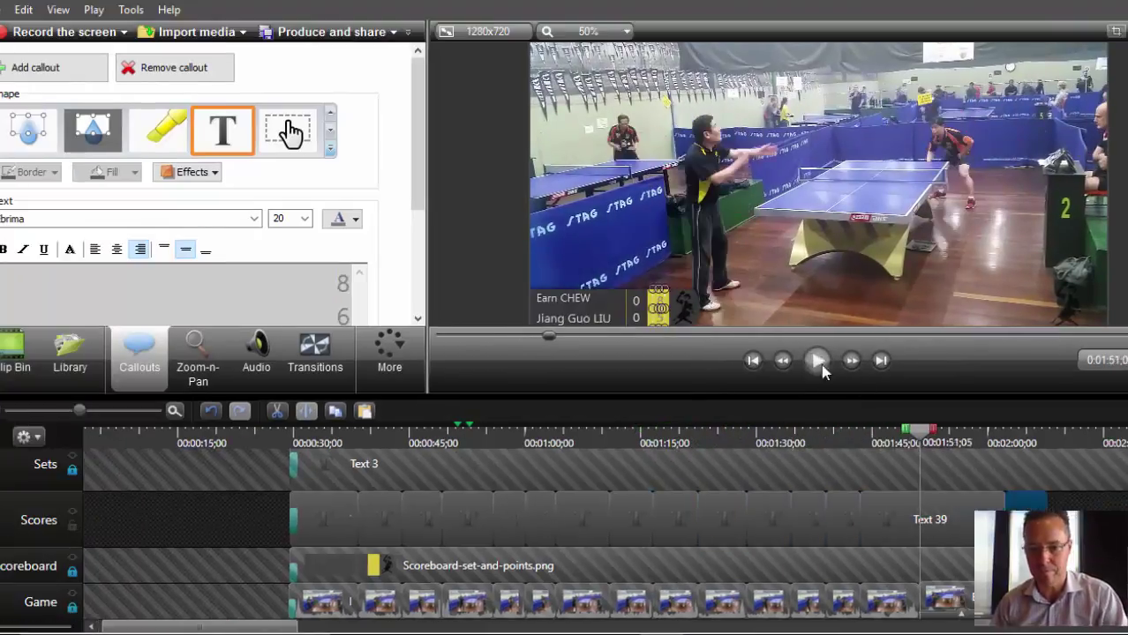
{"action": "key", "text": "space"}
{"action": "left_click", "coordinate": [794, 432]}
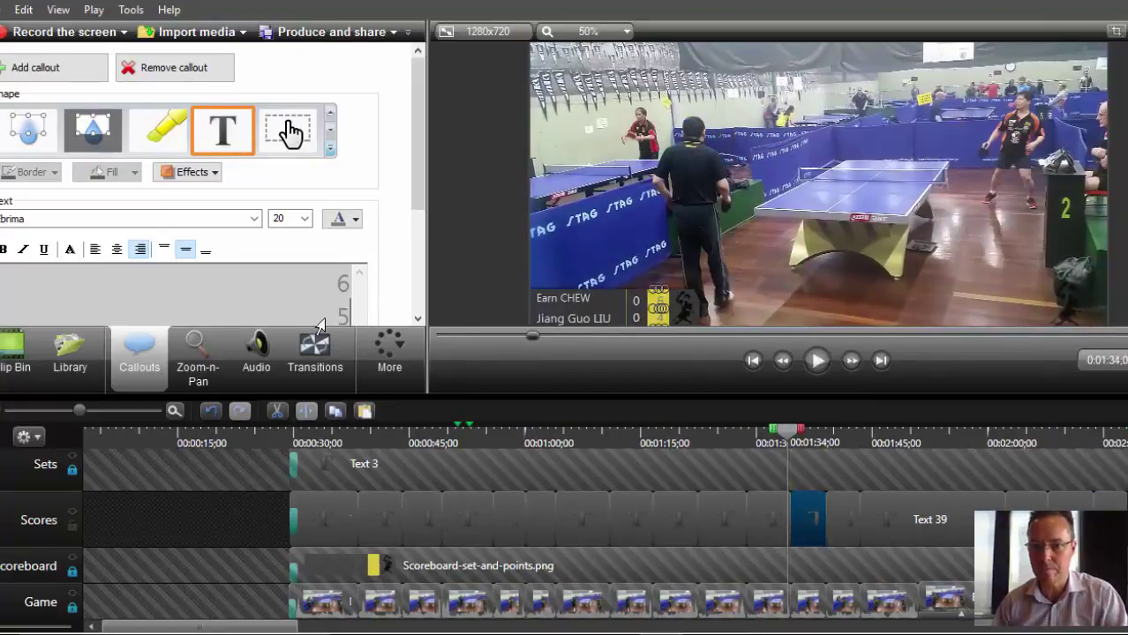
{"action": "left_click", "coordinate": [817, 360]}
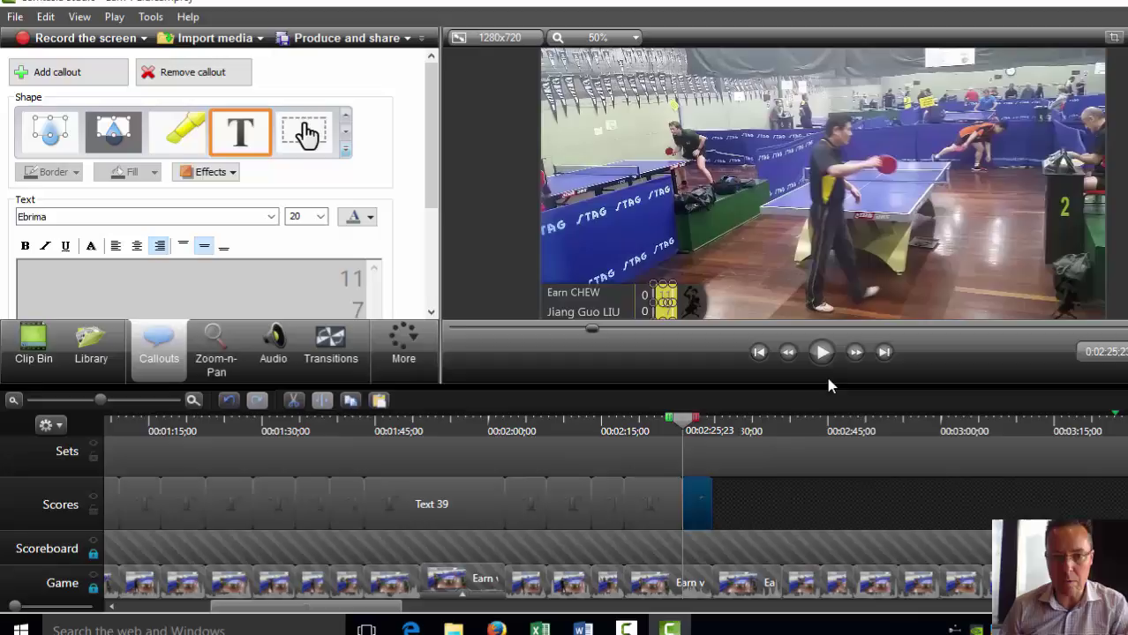
Step: Paste a copy of the set score callout at 0:02:29;22
{"action": "double_click", "coordinate": [285, 290]}
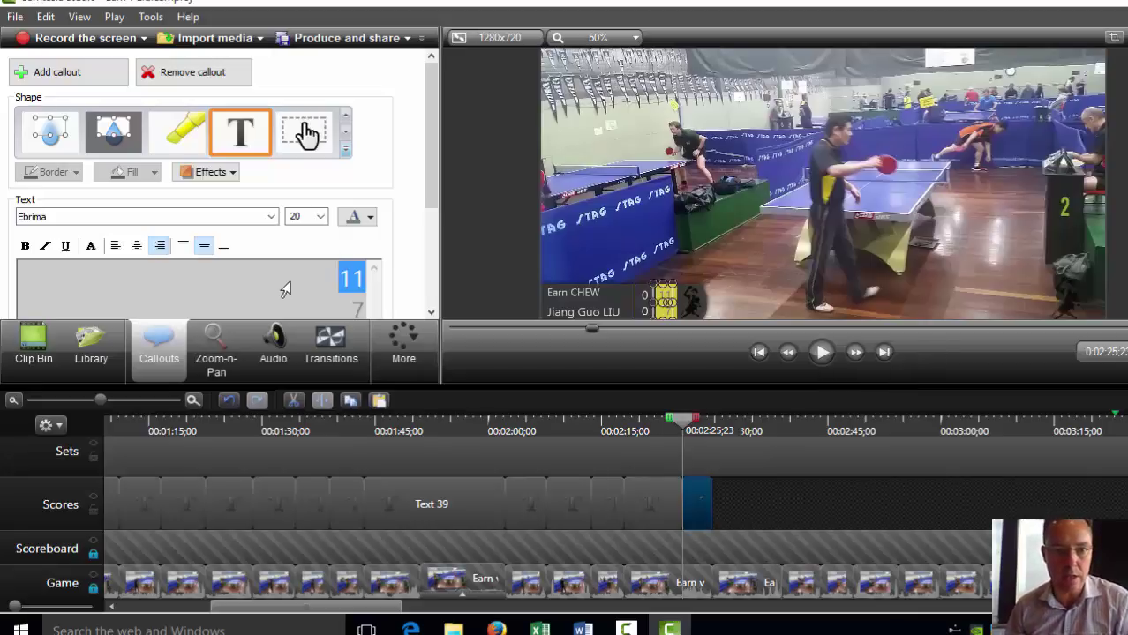
{"action": "left_click", "coordinate": [729, 459]}
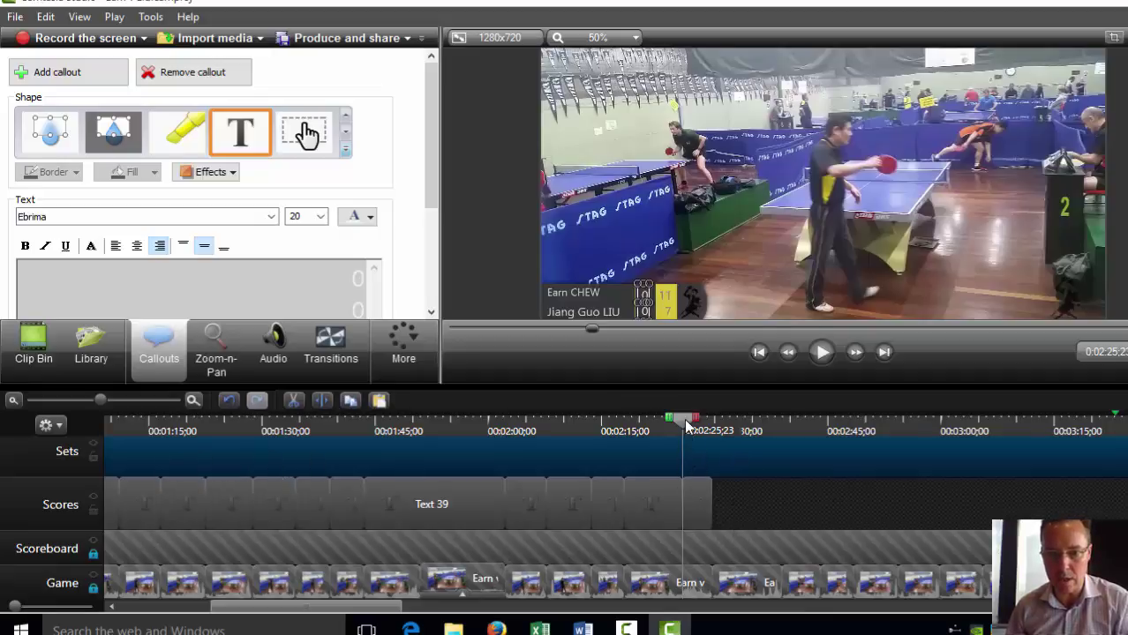
{"action": "left_click_drag", "start_coordinate": [698, 426], "coordinate": [716, 426]}
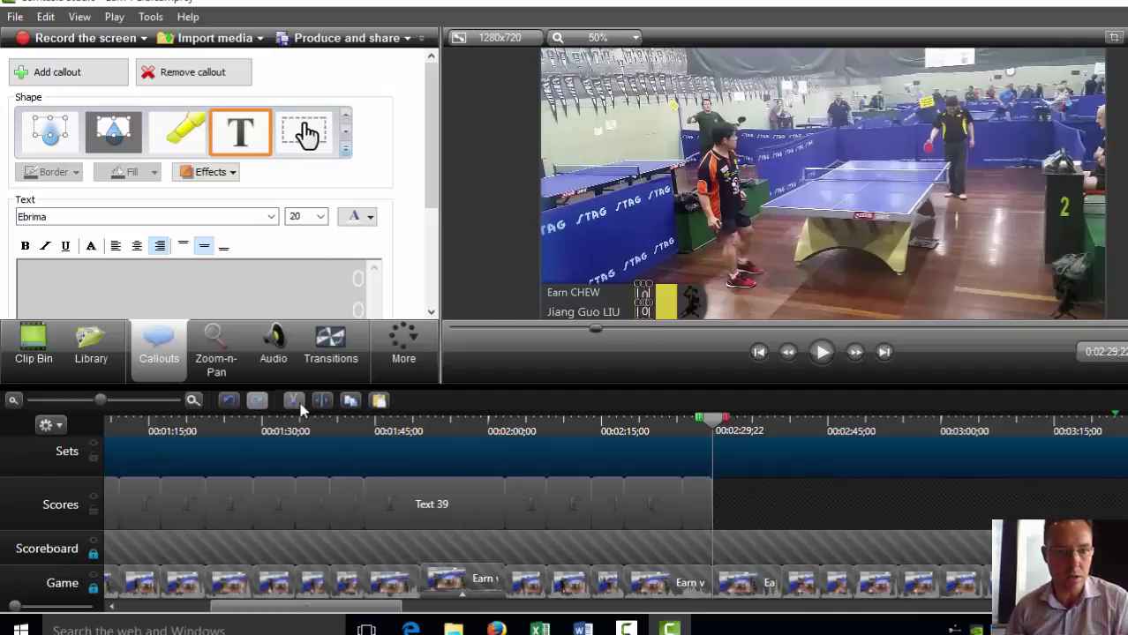
{"action": "key", "text": "ctrl+v"}
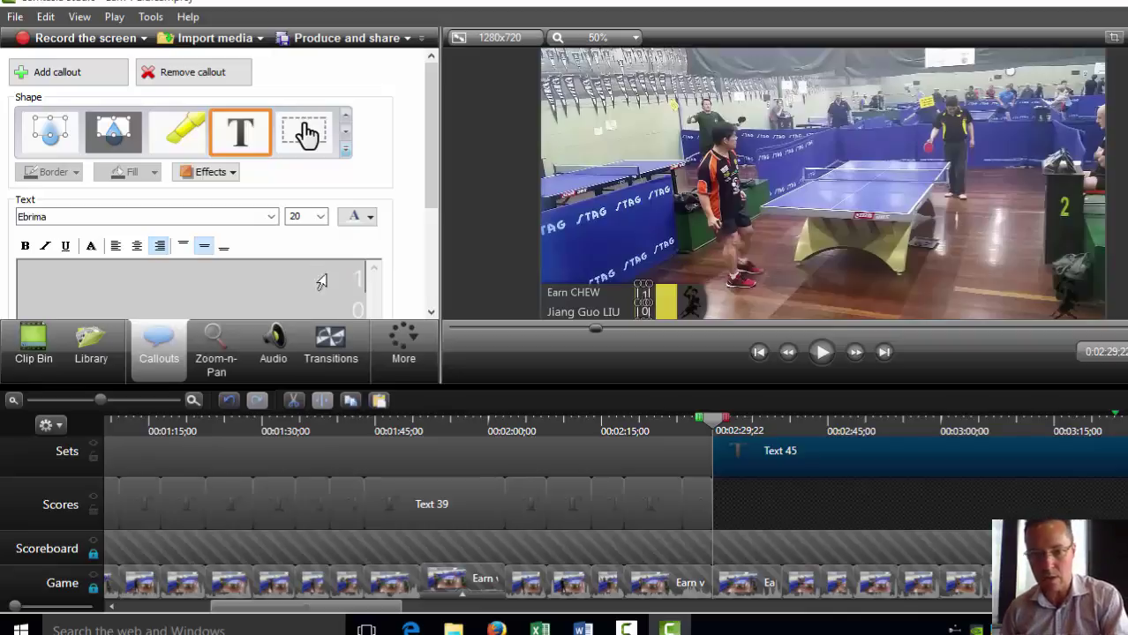
Step: Reset the new game-score callout at 2:28 by changing 11 to 0
{"action": "left_click", "coordinate": [925, 494]}
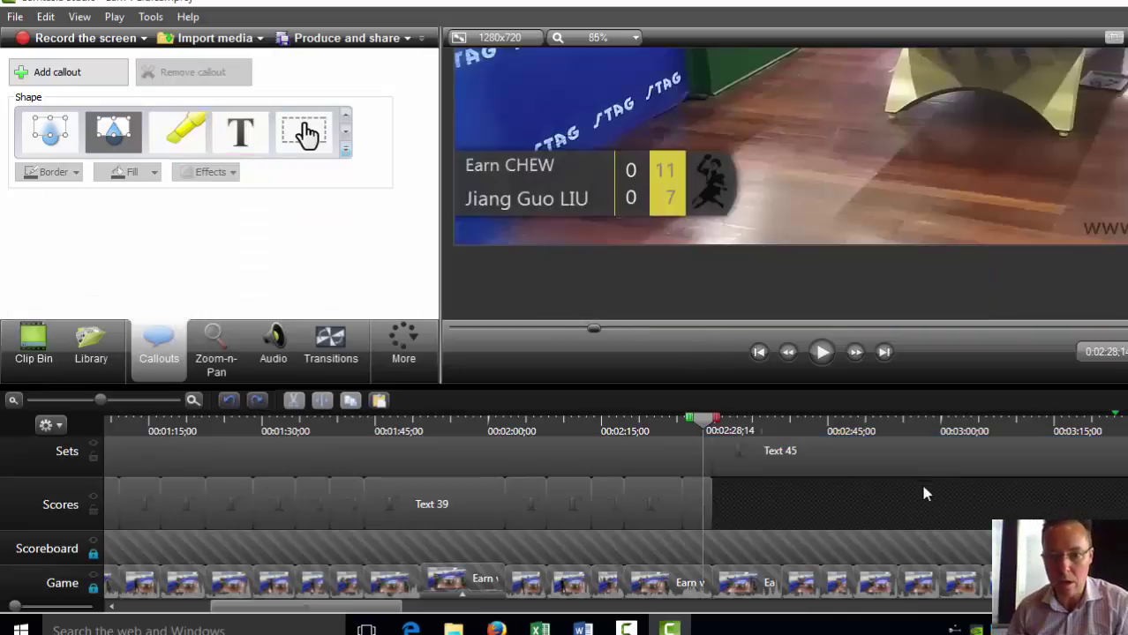
{"action": "left_click", "coordinate": [701, 506]}
{"action": "scroll", "coordinate": [777, 501], "scroll_direction": "down", "scroll_amount": 3}
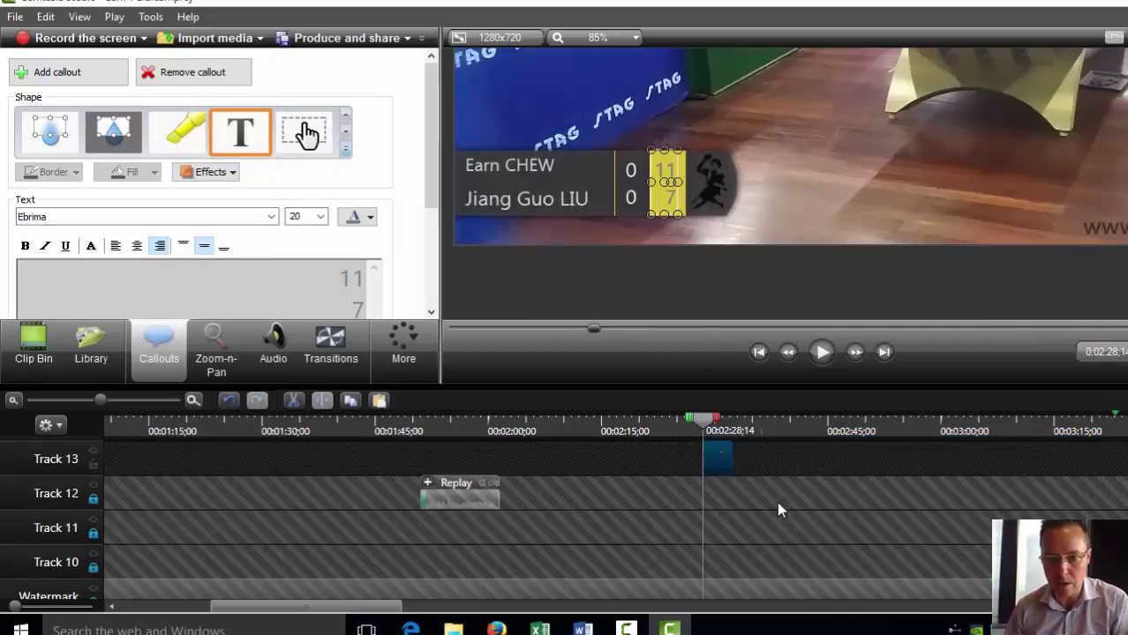
{"action": "scroll", "coordinate": [766, 467], "scroll_direction": "down", "scroll_amount": 2}
{"action": "scroll", "coordinate": [731, 512], "scroll_direction": "up", "scroll_amount": 5}
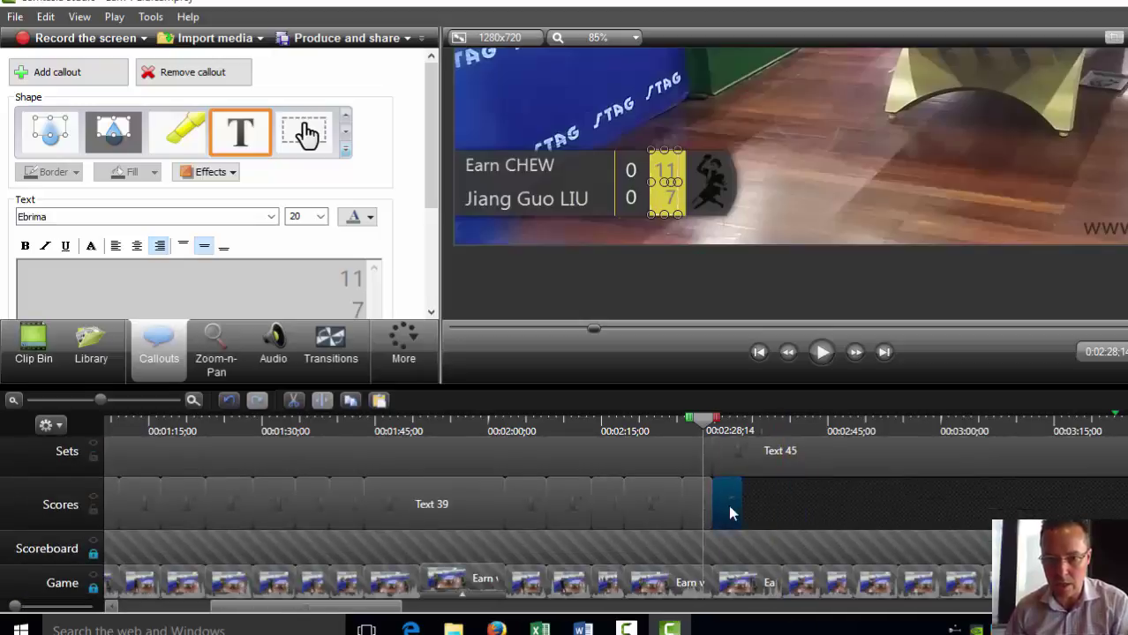
{"action": "double_click", "coordinate": [279, 288]}
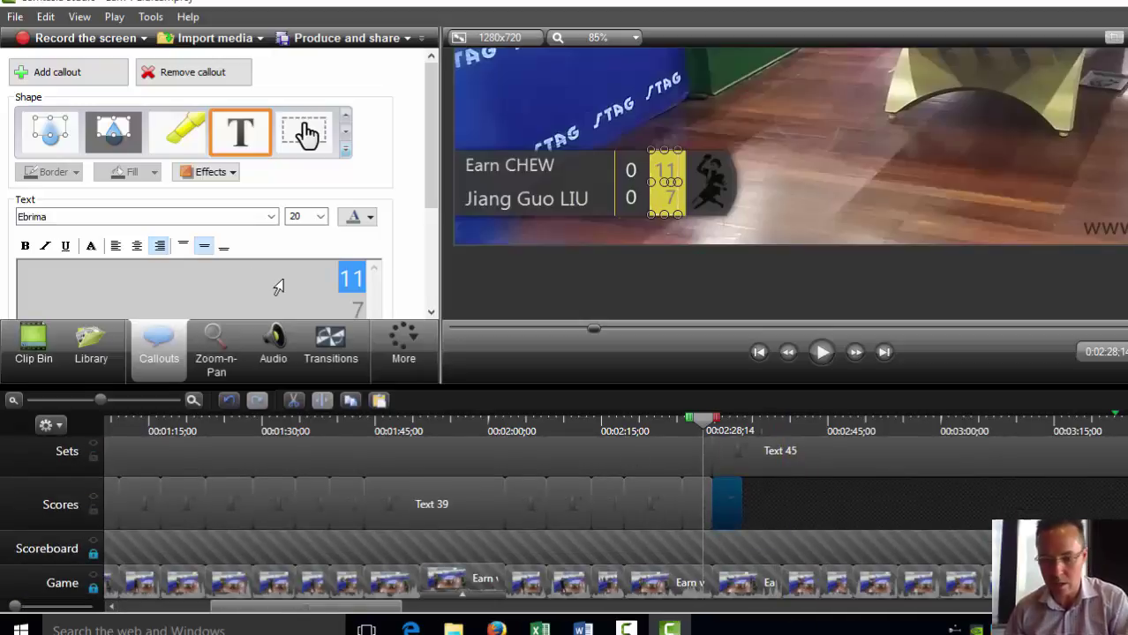
{"action": "type", "text": "0"}
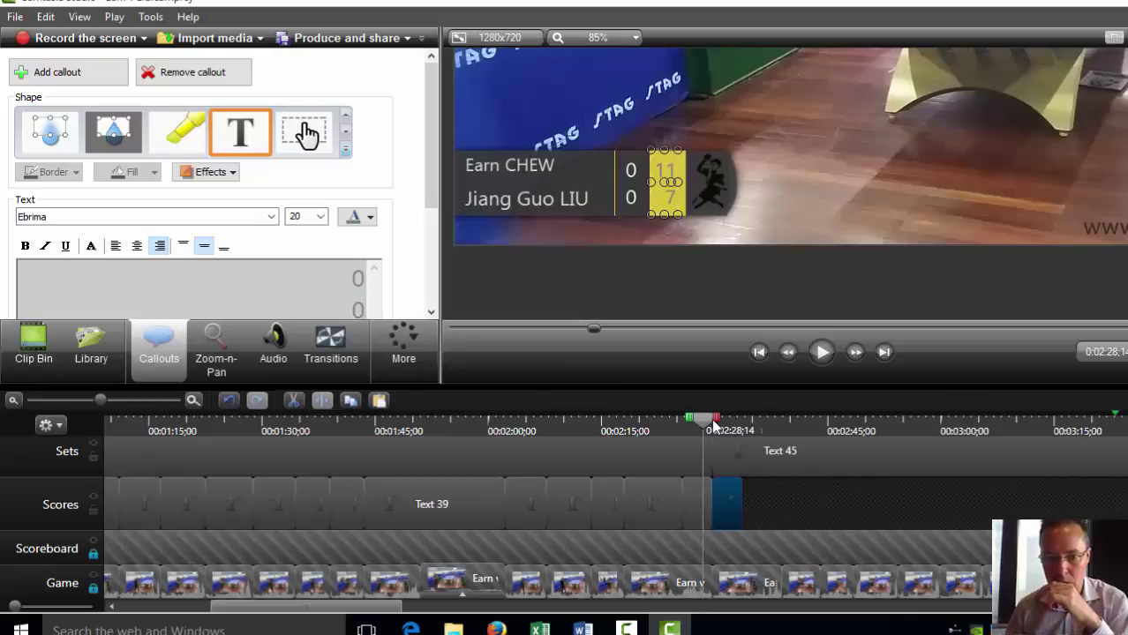
Step: Play from where the score becomes 1-0 and set the preview zoom to Shrink to fit
{"action": "left_click_drag", "start_coordinate": [712, 419], "coordinate": [720, 420]}
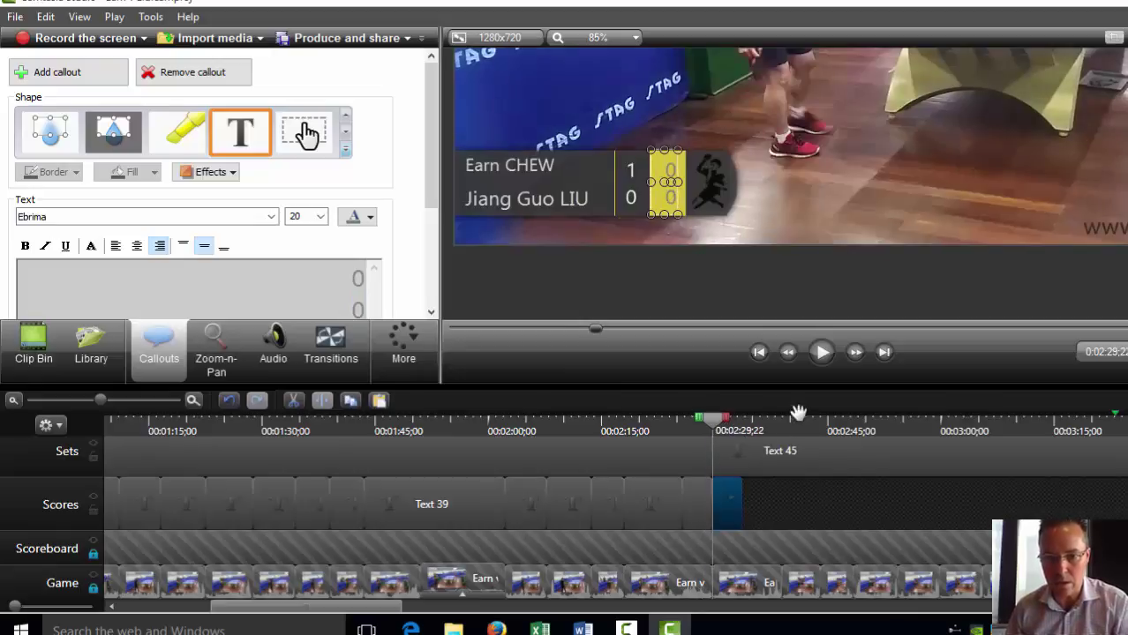
{"action": "key", "text": "space"}
{"action": "left_click", "coordinate": [635, 37]}
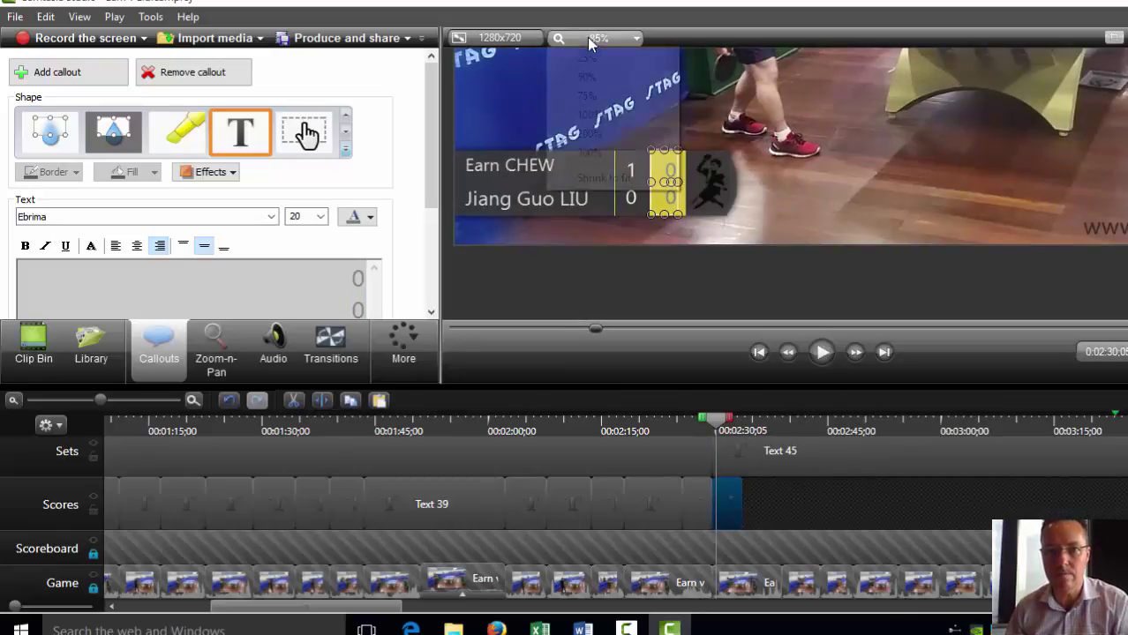
Step: Fit the preview, stop playback at 0:02:38 and select the last Scores callout
{"action": "left_click", "coordinate": [603, 178]}
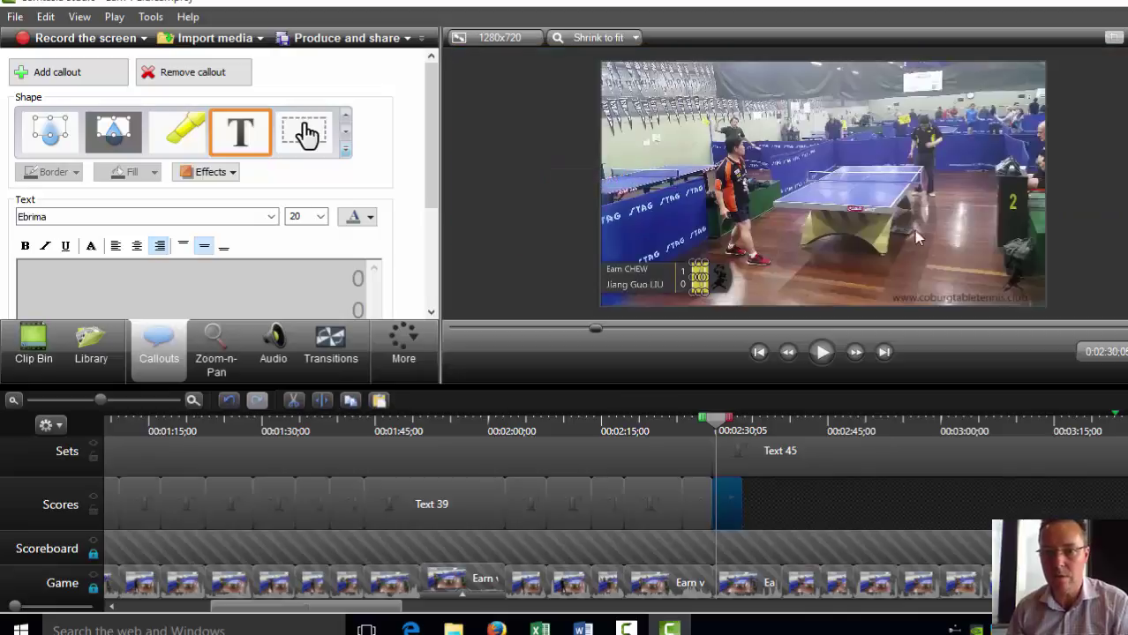
{"action": "left_click", "coordinate": [565, 219]}
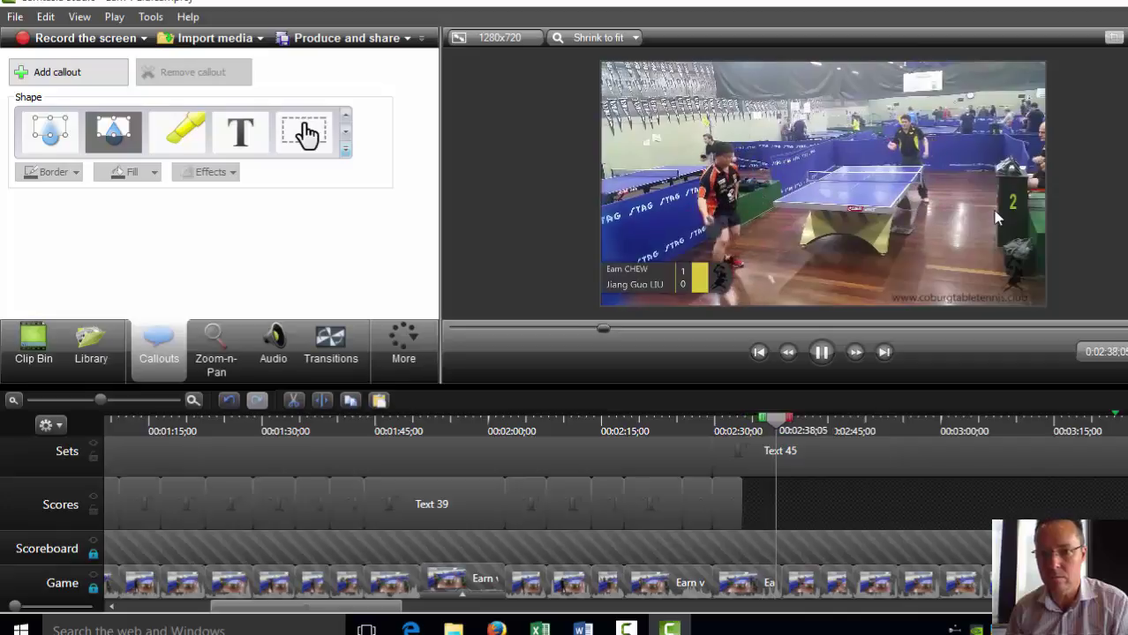
{"action": "key", "text": "space"}
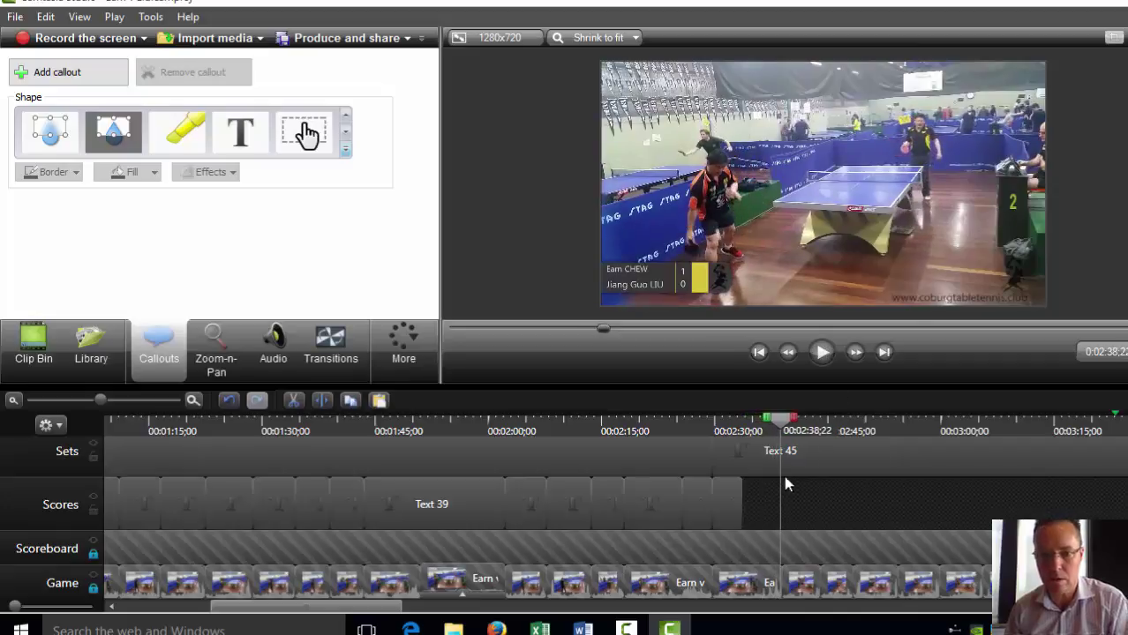
{"action": "left_click", "coordinate": [736, 501]}
Step: Copy the callout to 0:02:38, shorten it, change its top score from 0 to 1, and play back to check
{"action": "left_click_drag", "start_coordinate": [738, 500], "coordinate": [819, 627]}
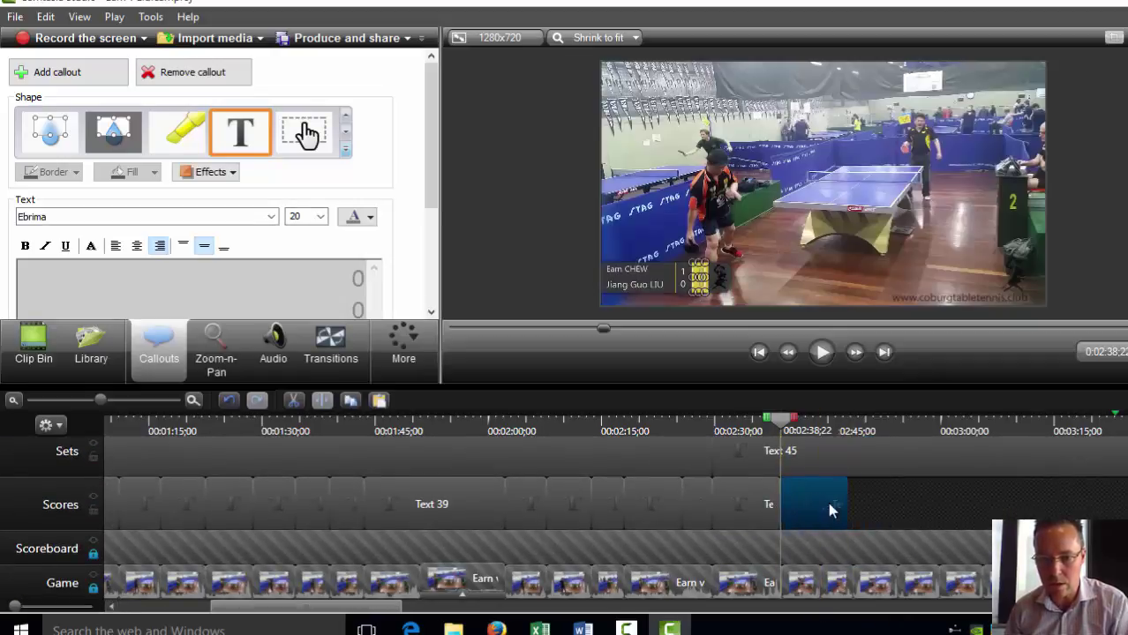
{"action": "left_click_drag", "start_coordinate": [849, 507], "coordinate": [819, 507]}
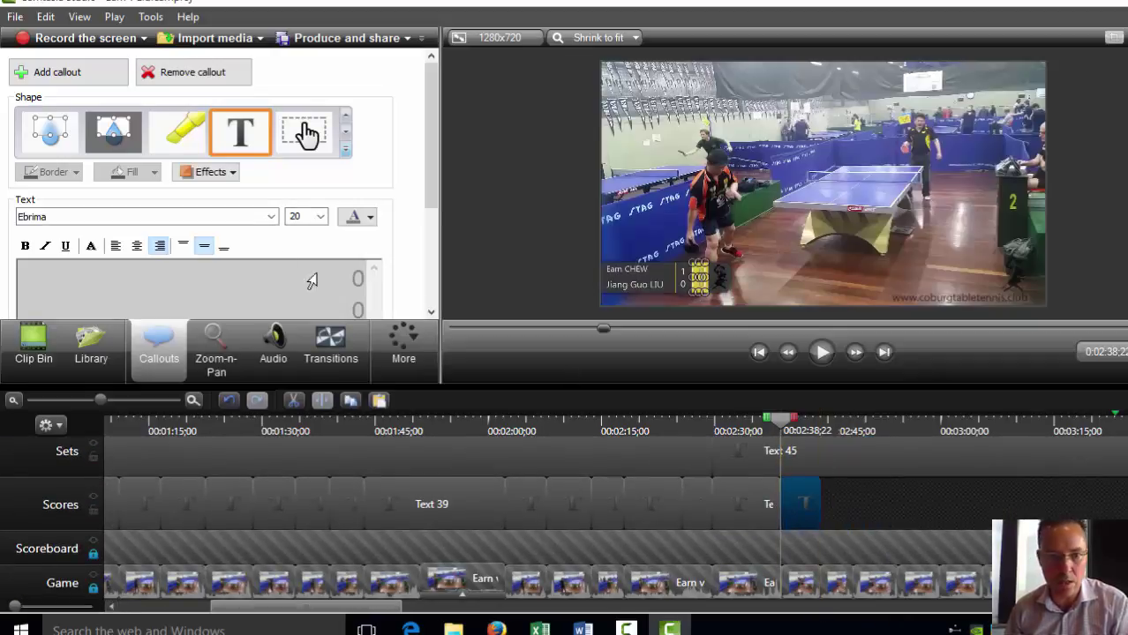
{"action": "double_click", "coordinate": [271, 279]}
{"action": "type", "text": "1"}
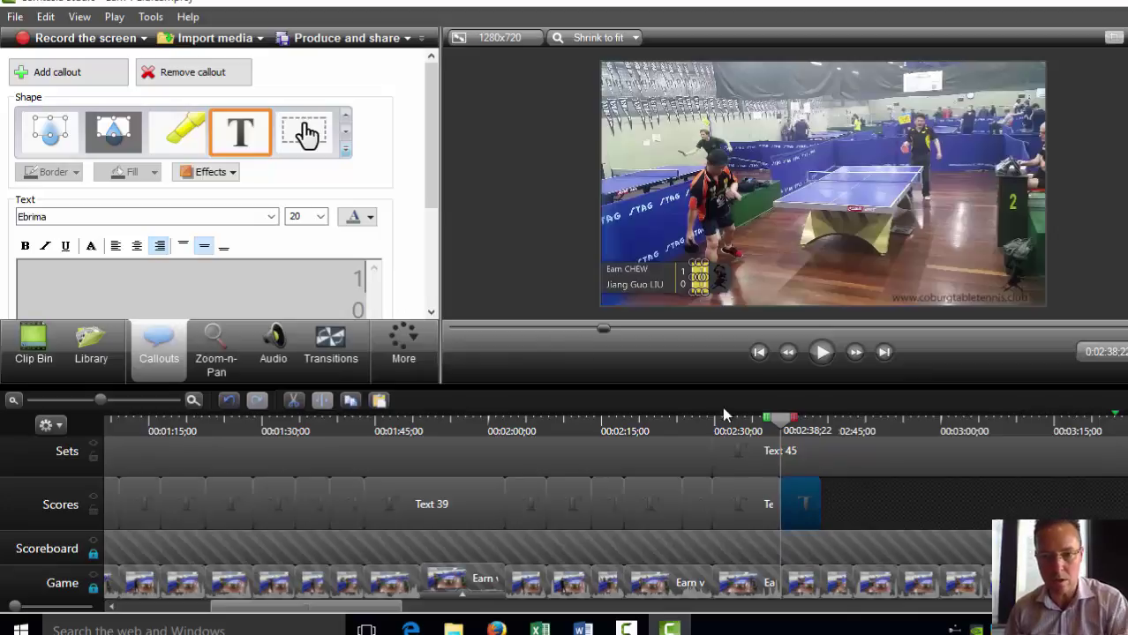
{"action": "left_click", "coordinate": [821, 352]}
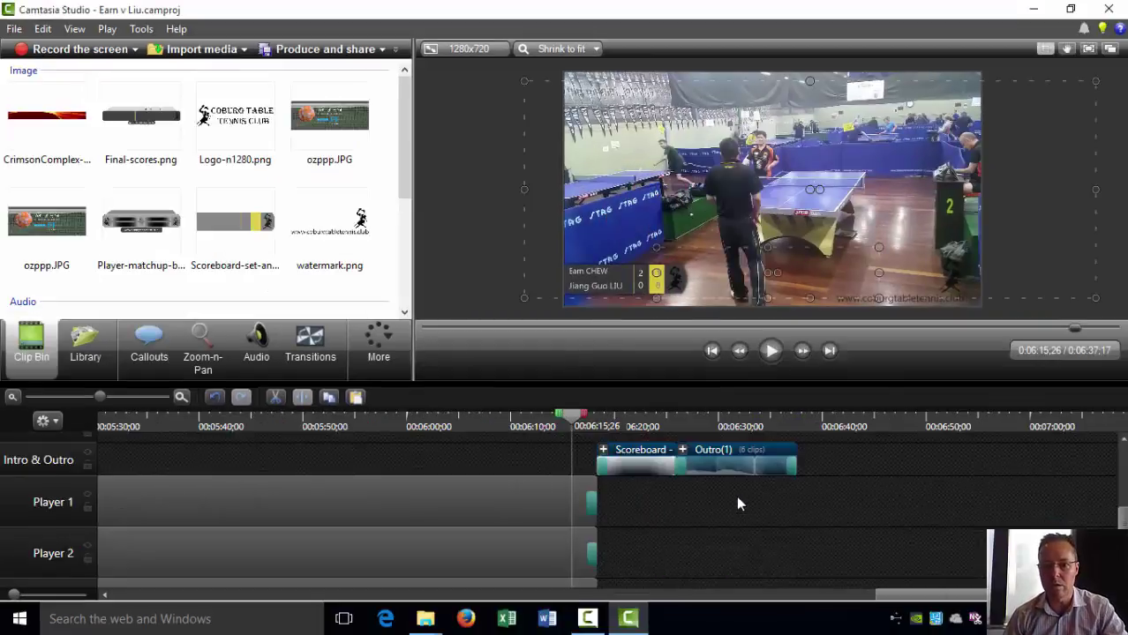
Step: Play to the final scoreboard at 6:16, pause there and select the P1/P2 names text
{"action": "left_click", "coordinate": [771, 351]}
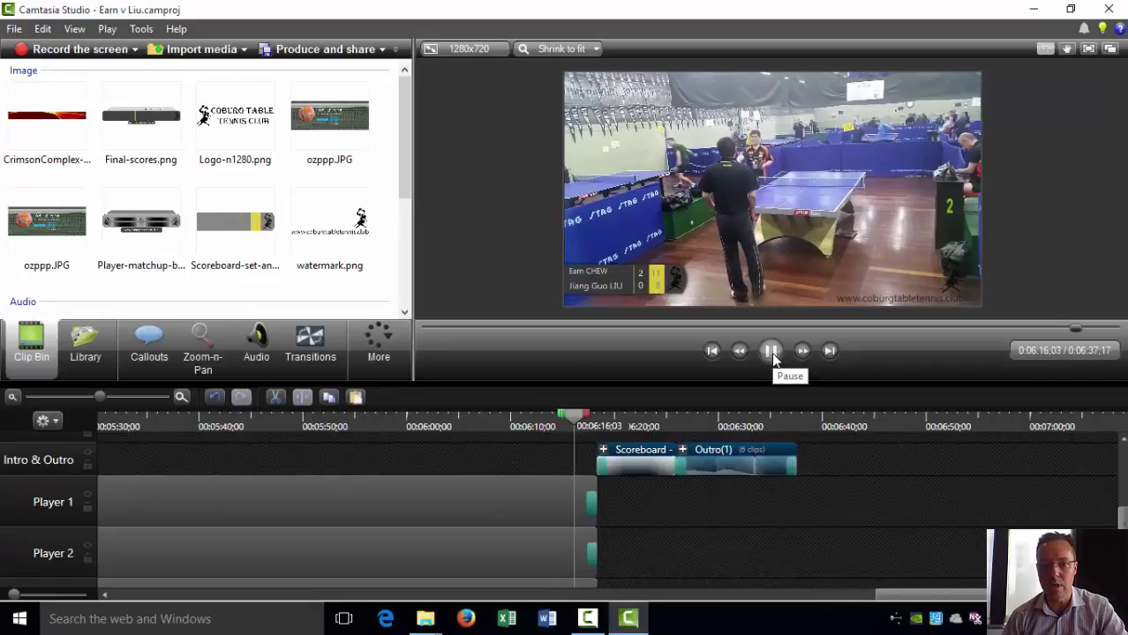
{"action": "left_click", "coordinate": [772, 352]}
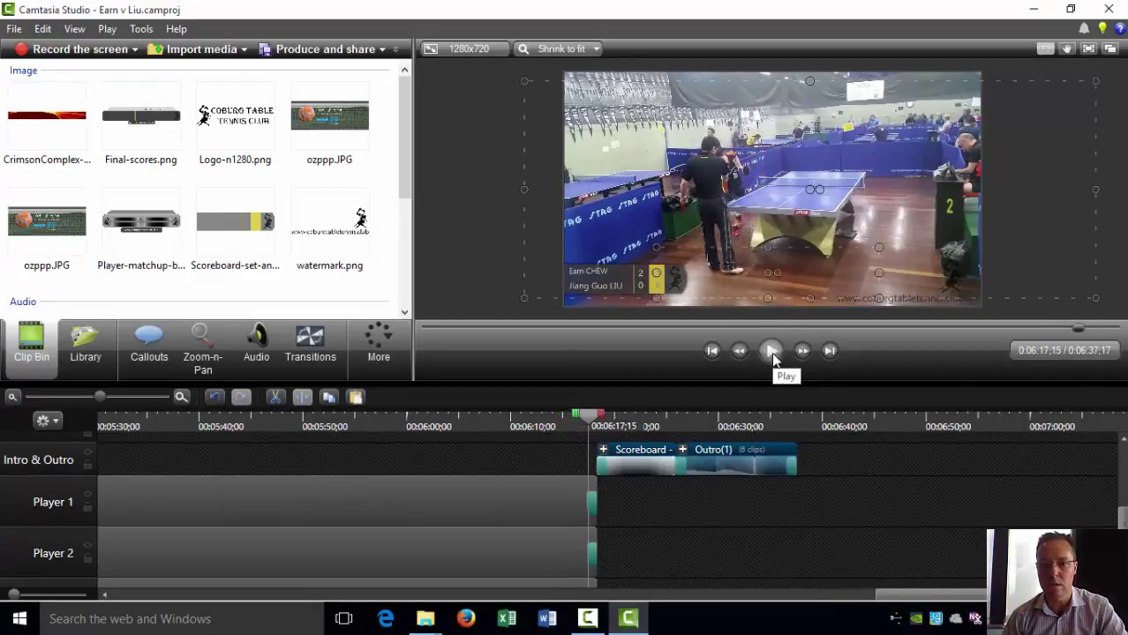
{"action": "left_click", "coordinate": [771, 352]}
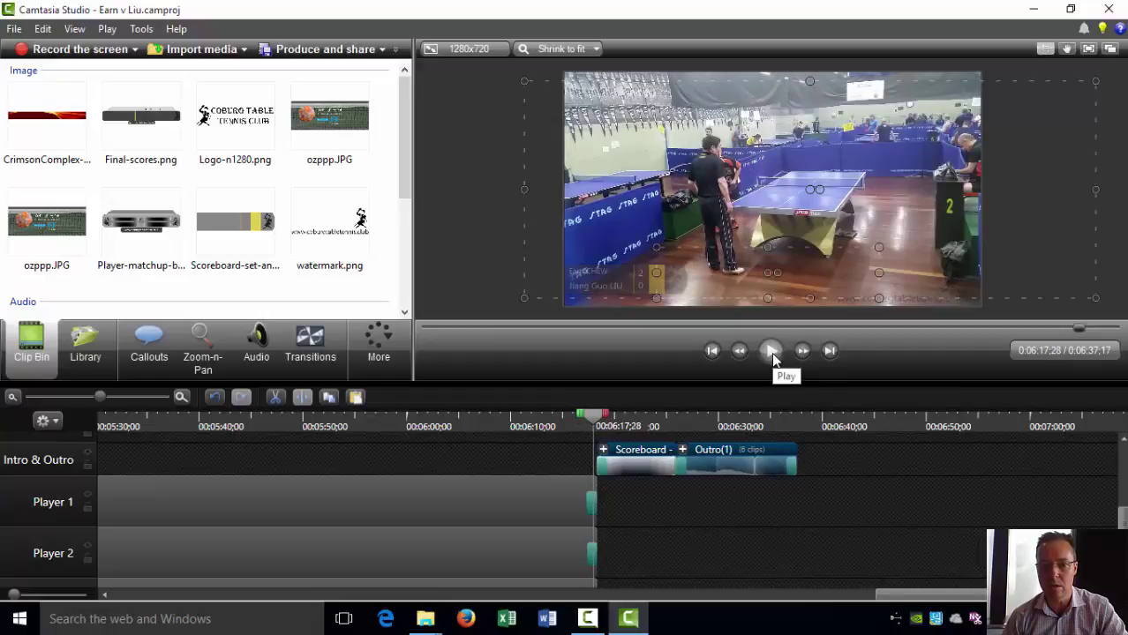
{"action": "left_click", "coordinate": [771, 352]}
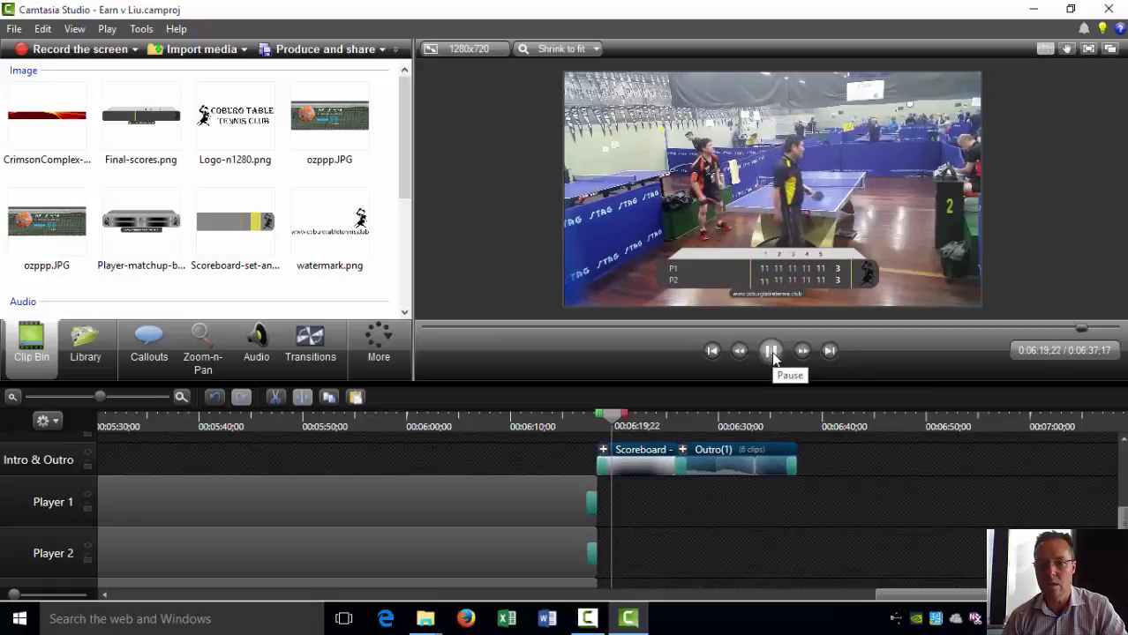
{"action": "left_click", "coordinate": [772, 351]}
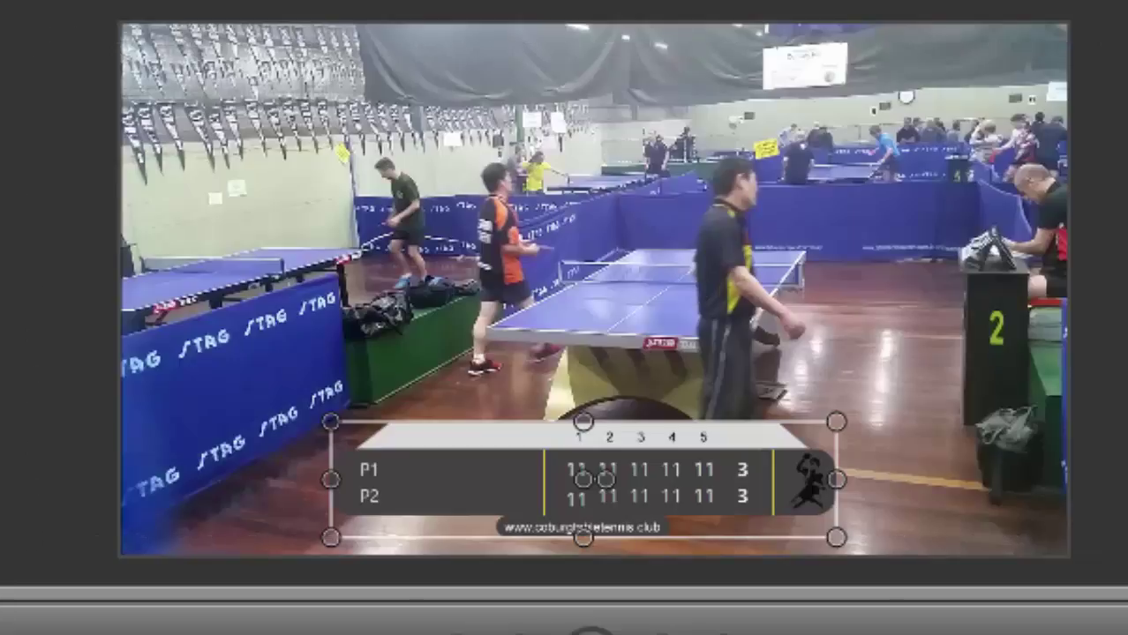
{"action": "left_click", "coordinate": [374, 461]}
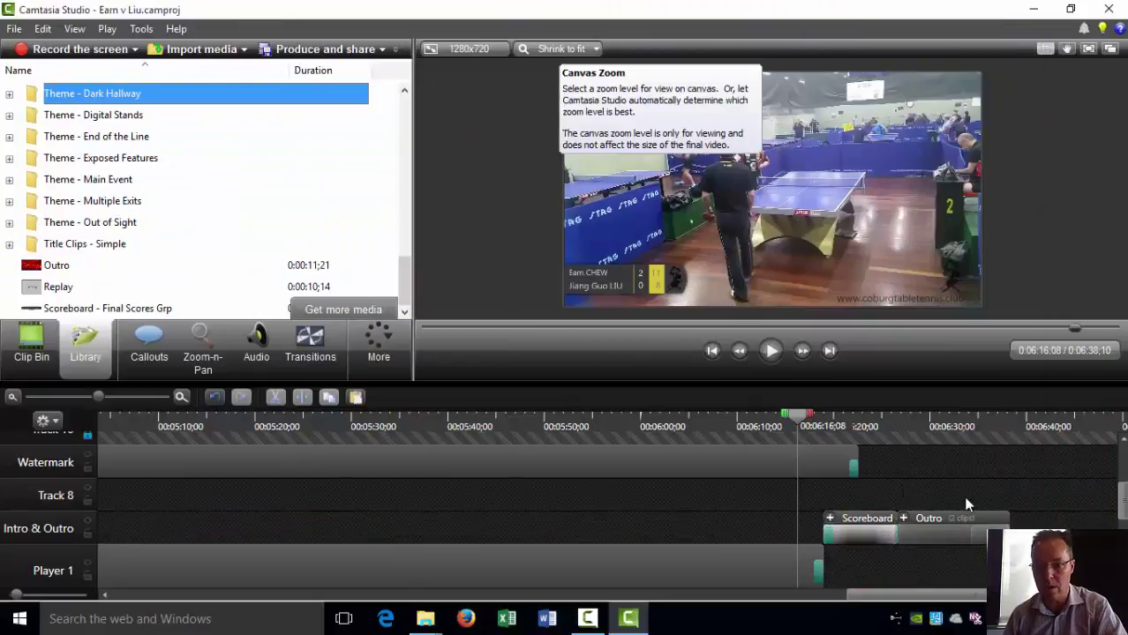
{"action": "left_click", "coordinate": [813, 427]}
{"action": "key", "text": "space"}
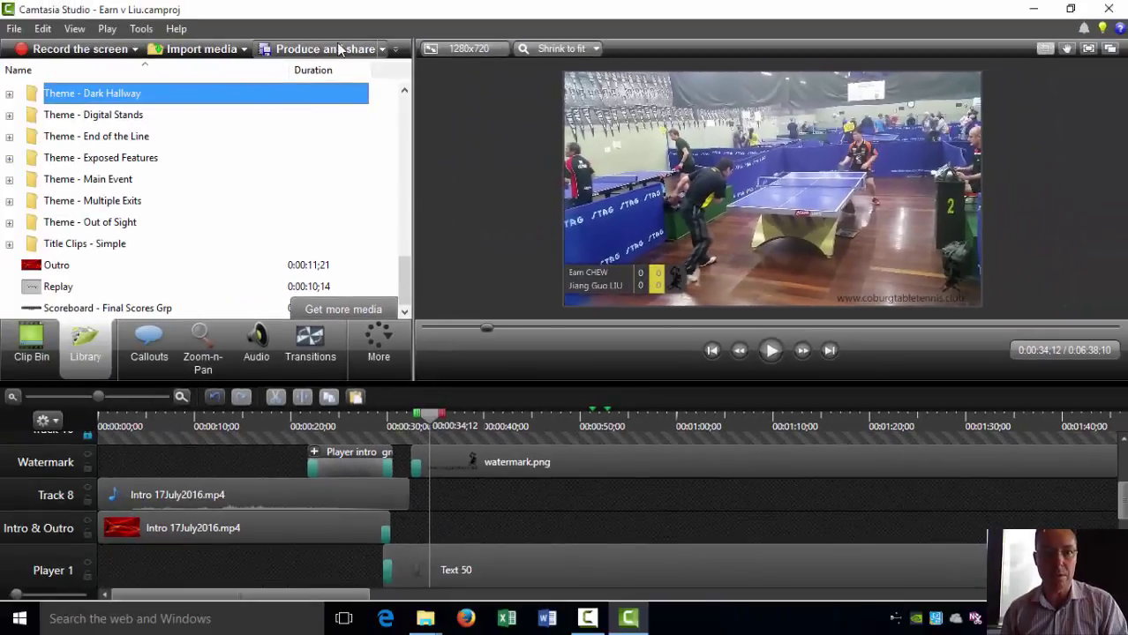
Step: Produce an MP4 up to 1080p named Earn v Liu, with Show production results turned off
{"action": "left_click", "coordinate": [340, 51]}
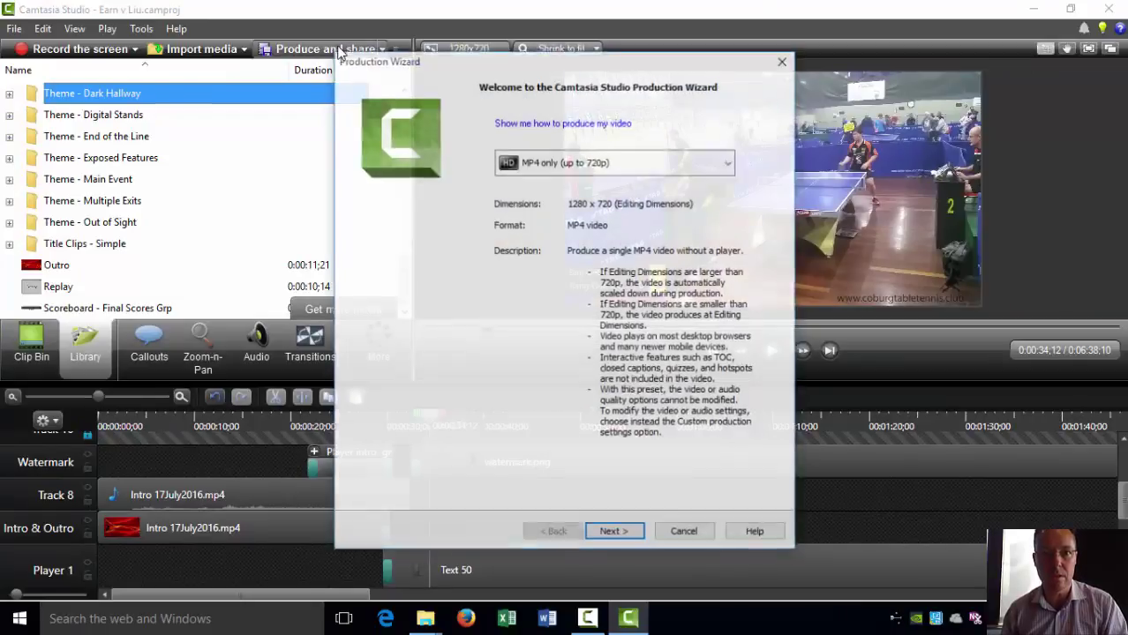
{"action": "left_click", "coordinate": [549, 161]}
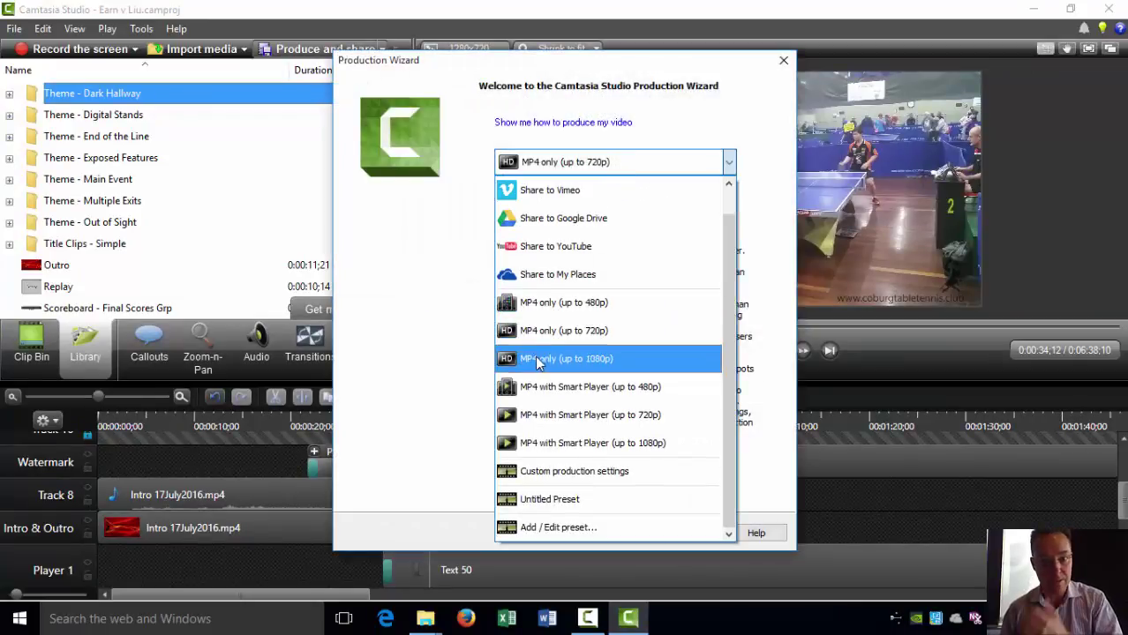
{"action": "left_click", "coordinate": [543, 358]}
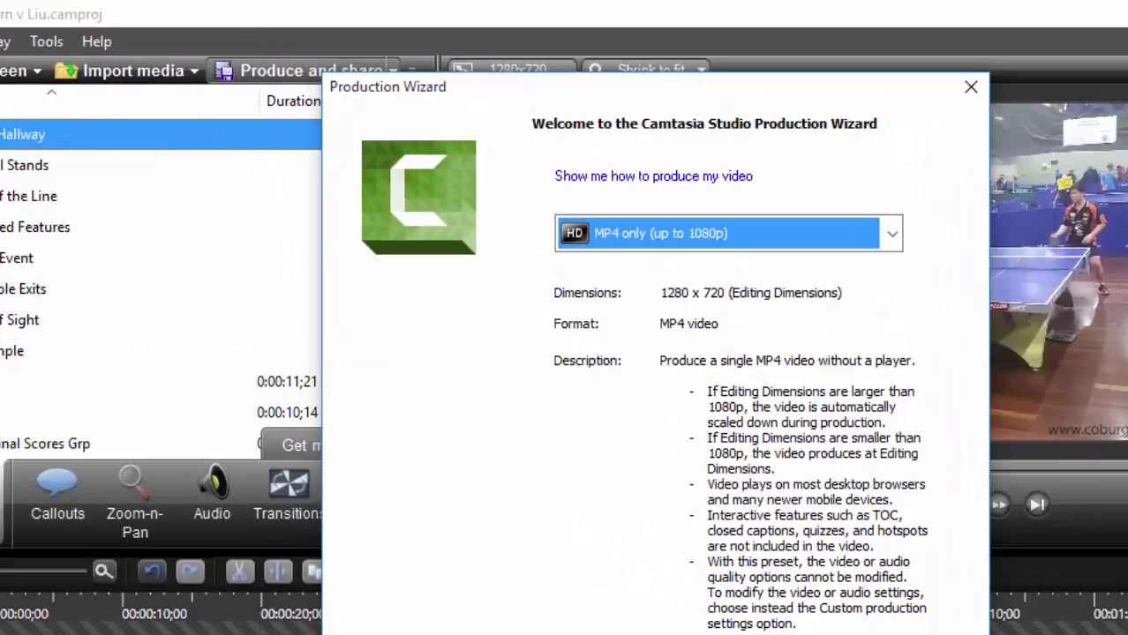
{"action": "key", "text": "Return"}
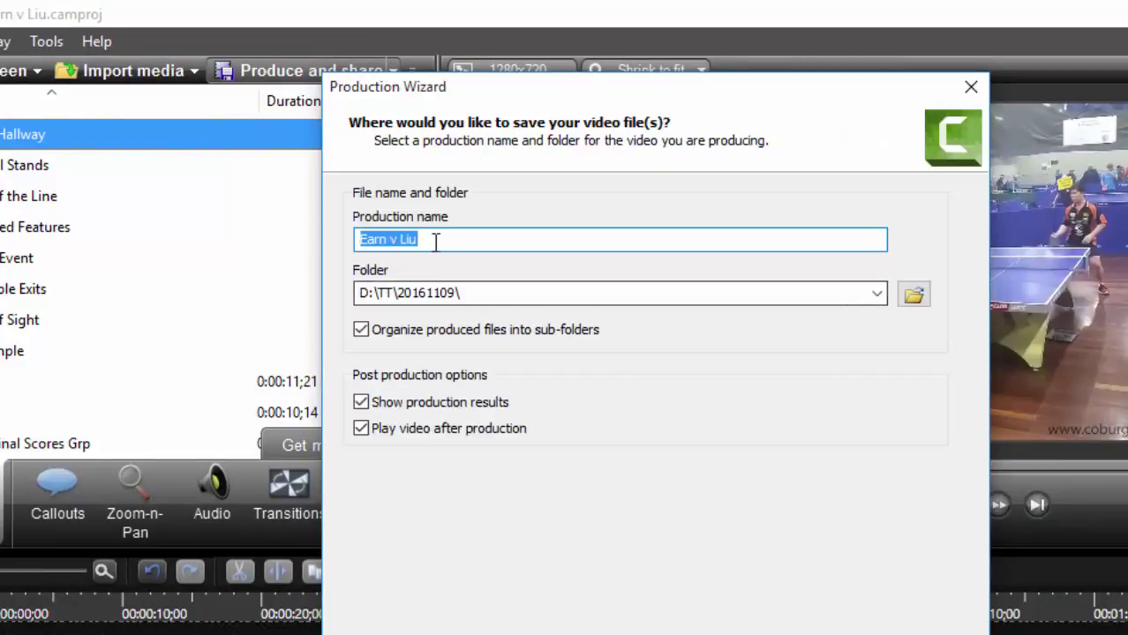
{"action": "left_click", "coordinate": [434, 240]}
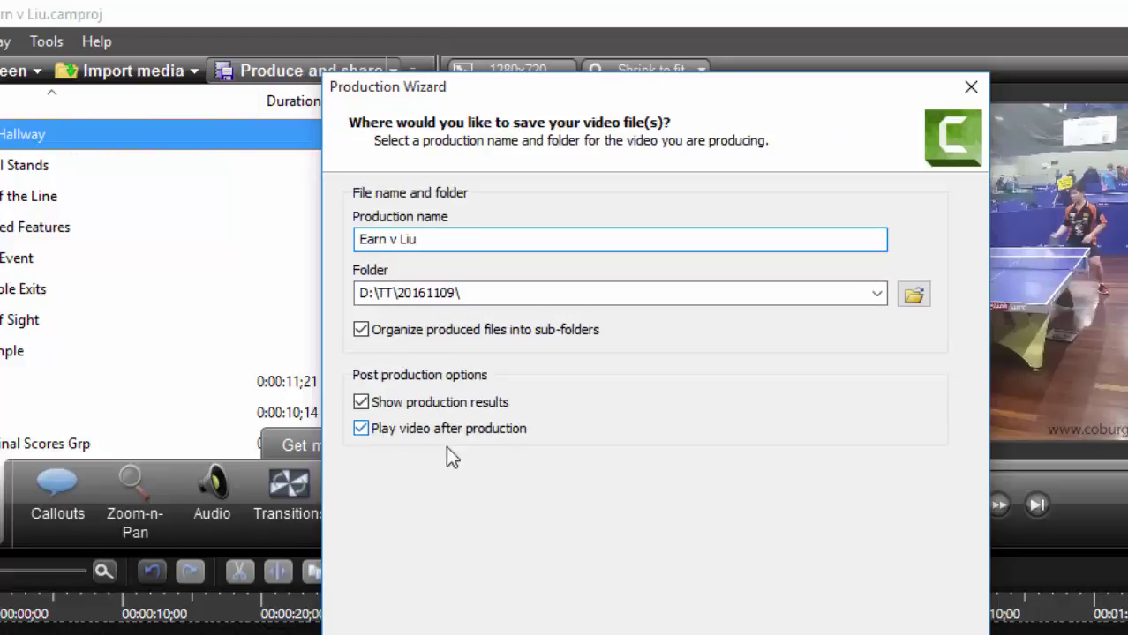
{"action": "left_click", "coordinate": [361, 403]}
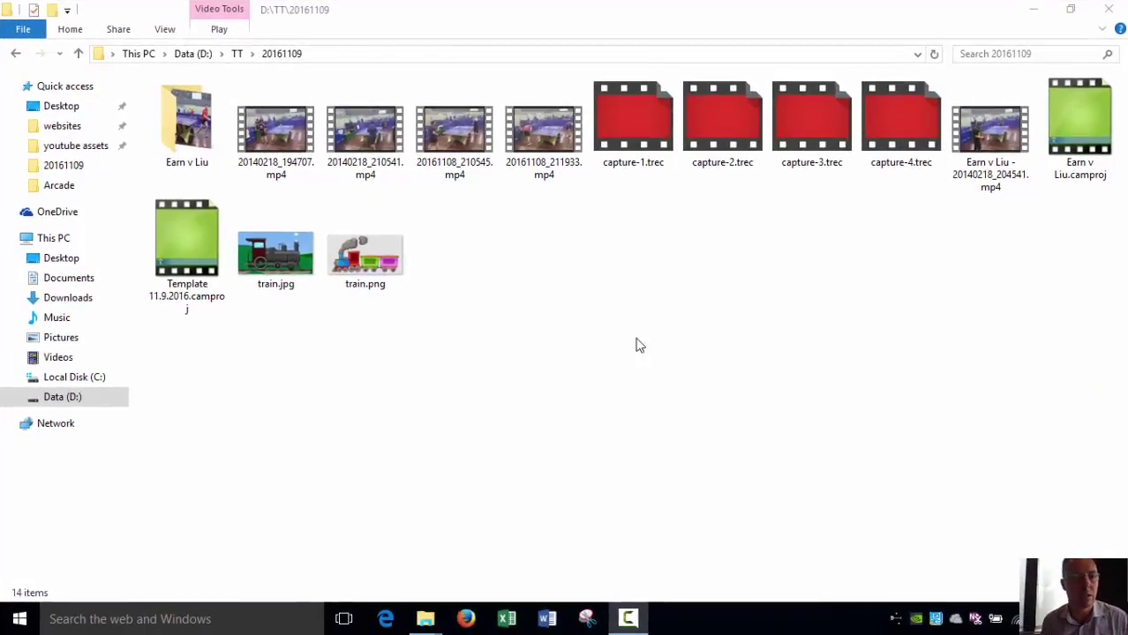
Step: Open the Earn v Liu output folder and check the rendered Earn v Liu.mp4
{"action": "double_click", "coordinate": [200, 131]}
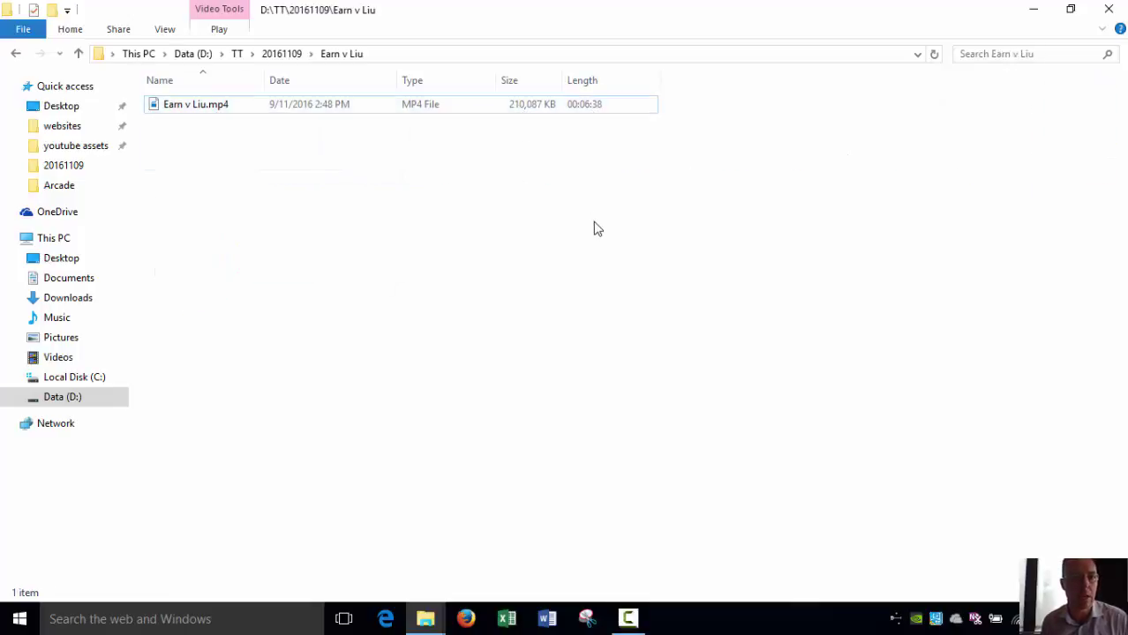
{"action": "left_click", "coordinate": [195, 117]}
{"action": "left_click", "coordinate": [348, 198]}
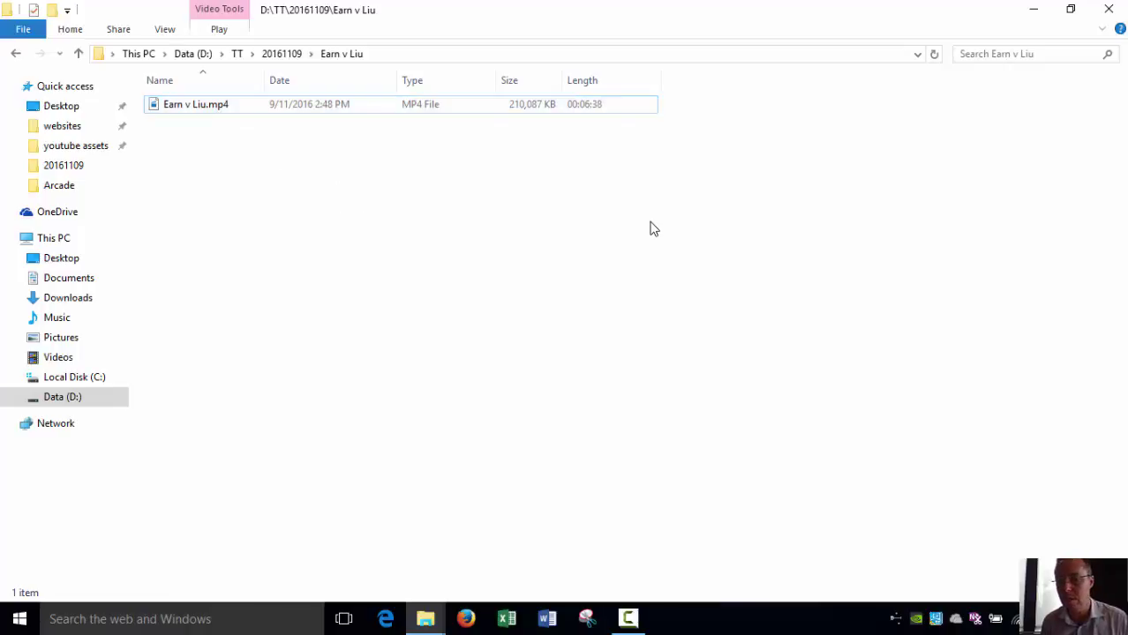
Step: Play Earn v Liu.mp4 in Films & TV
{"action": "double_click", "coordinate": [209, 106]}
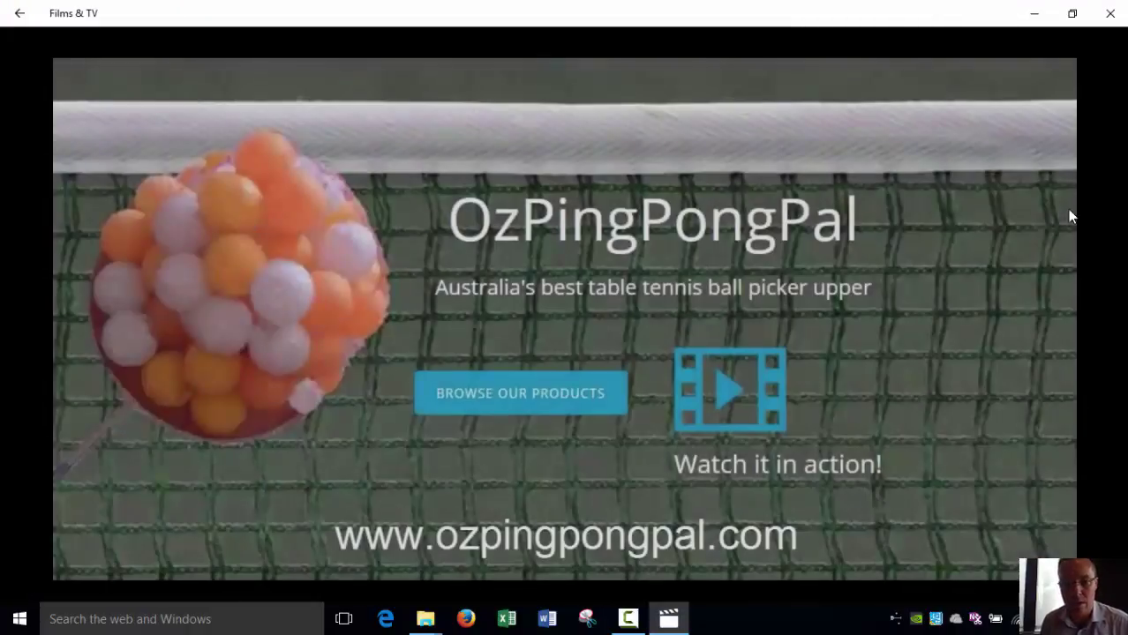